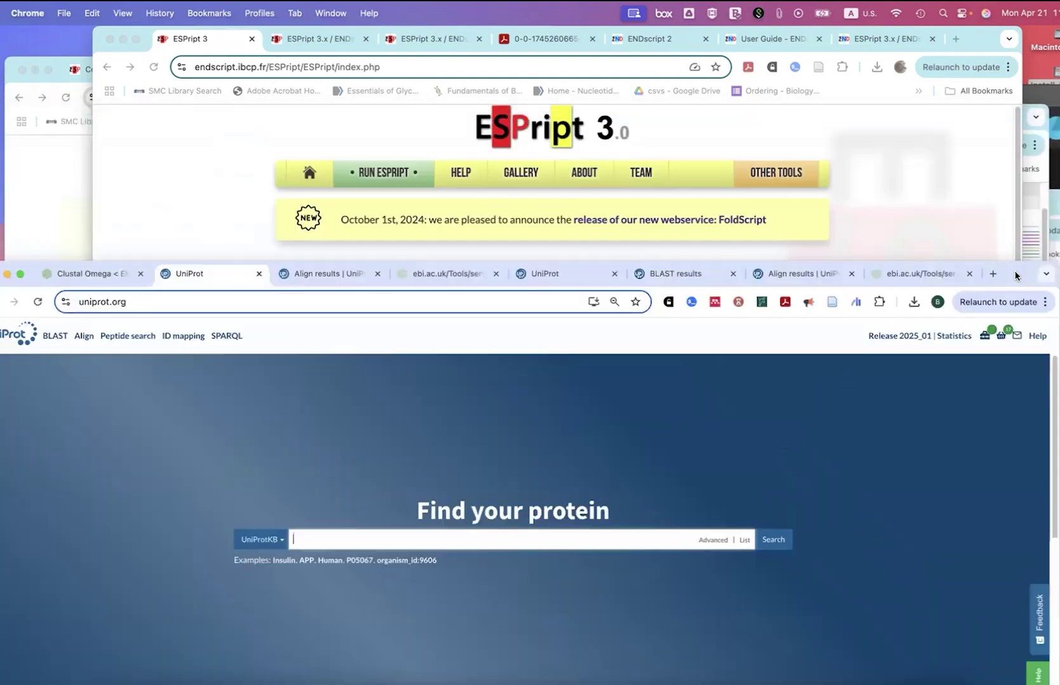
Step: View the UniProt BLAST results for malate dehydrogenase, then bring the Jalview alignment of those sequences to the front
click(662, 245)
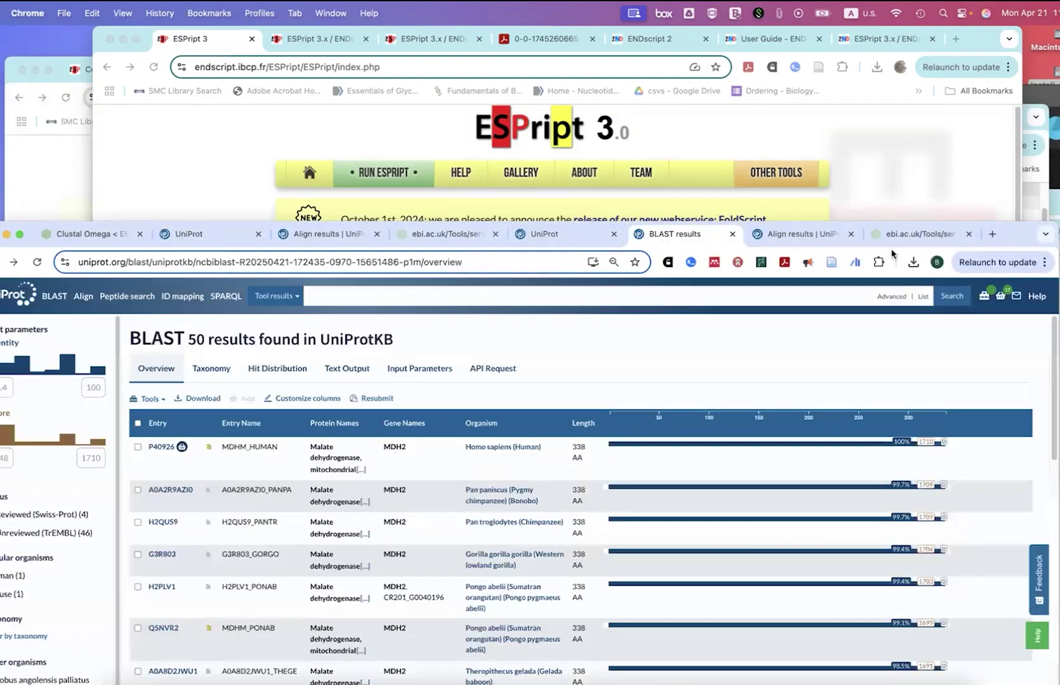
drag(1007, 236, 971, 155)
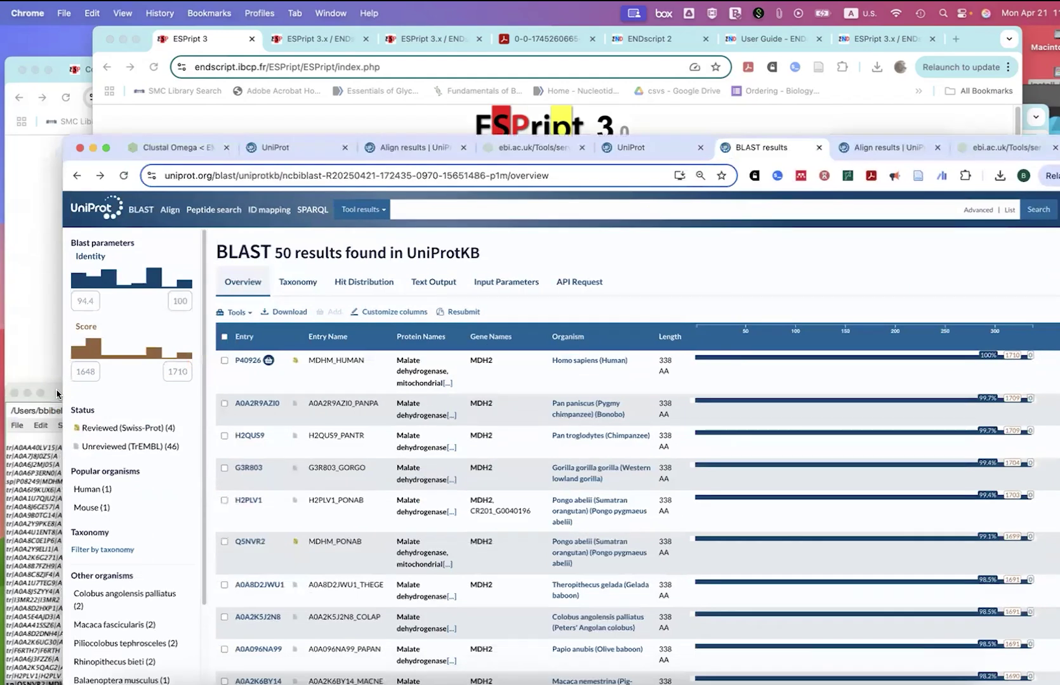
click(57, 394)
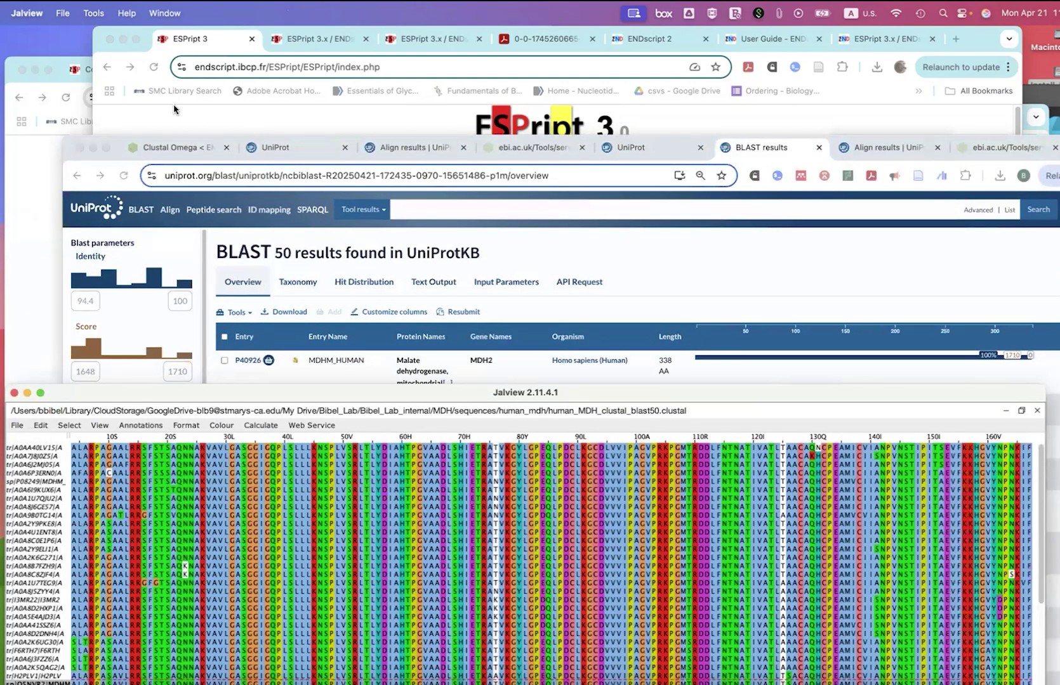
Step: Look over the ESPript submission form and home page features, then view the rendered two-sequence alignment PDF
drag(973, 37, 978, 173)
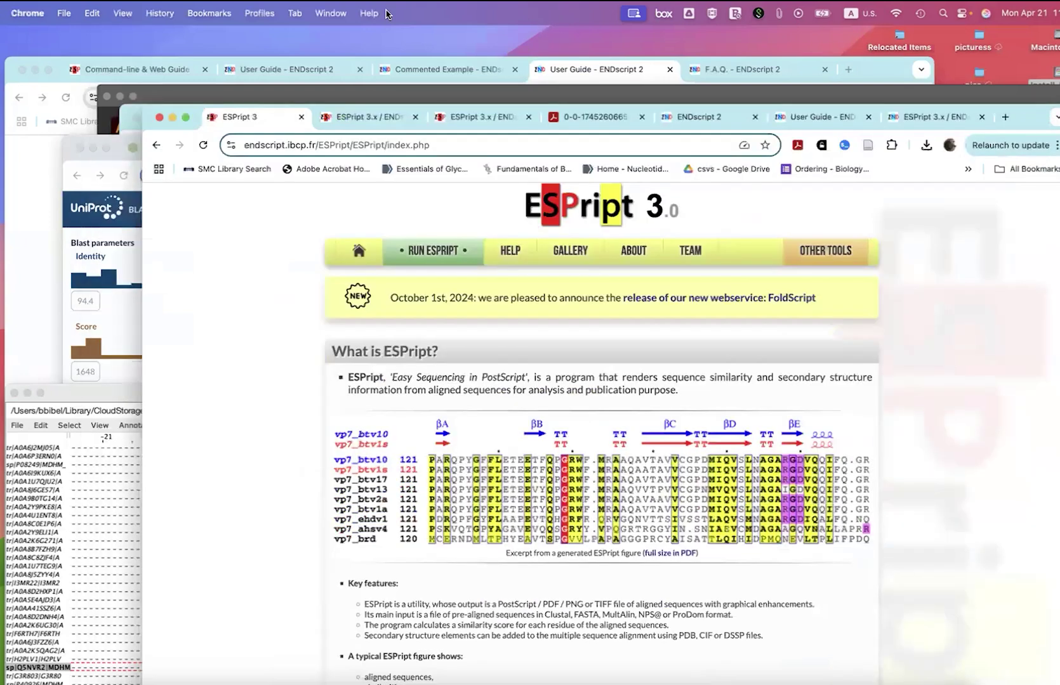
click(130, 112)
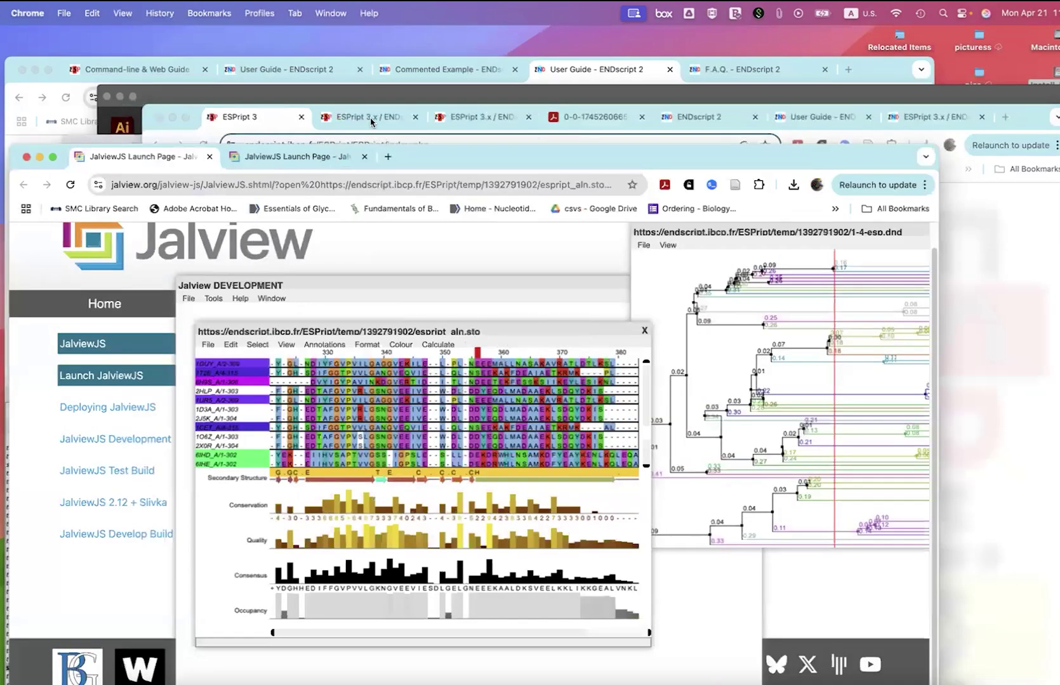
click(372, 117)
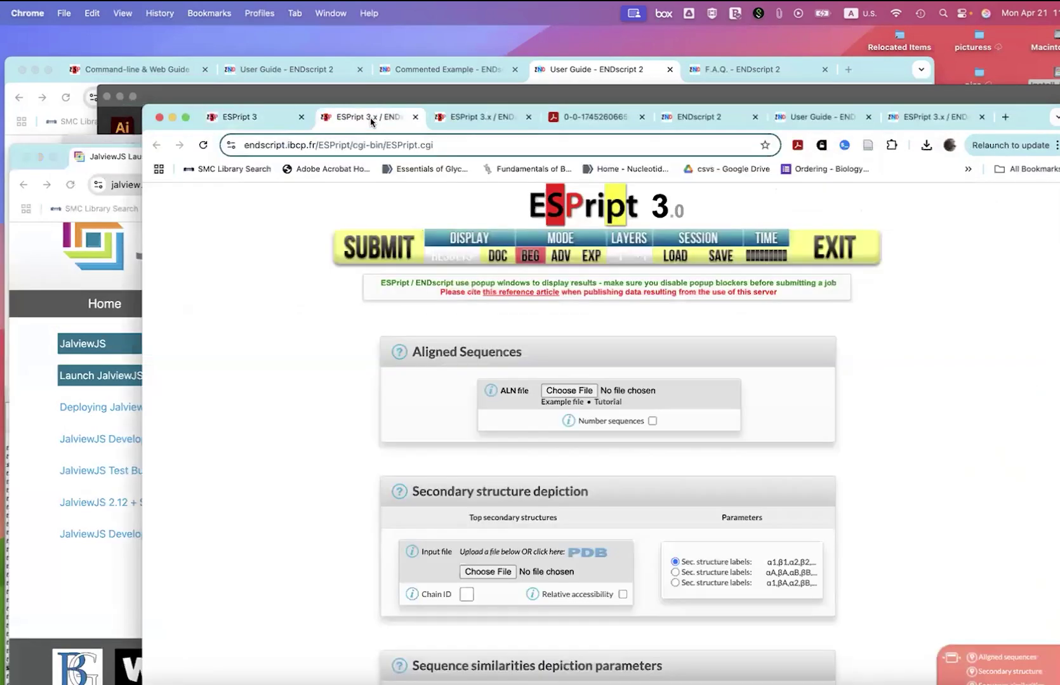
click(236, 118)
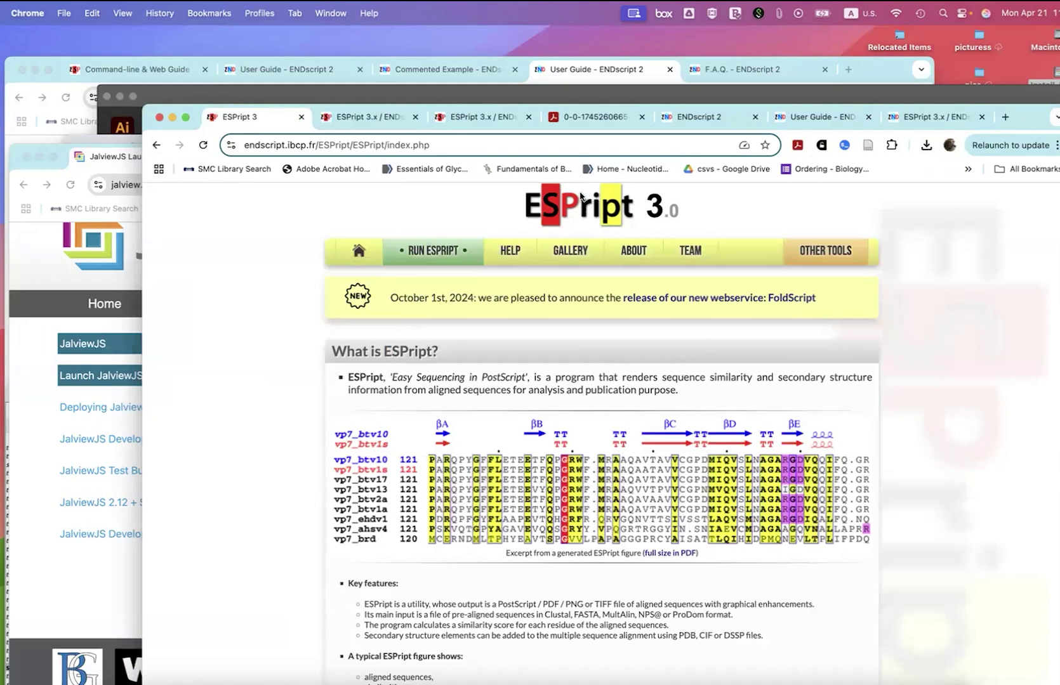
scroll(587, 476, down, 2)
scroll(587, 476, down, 5)
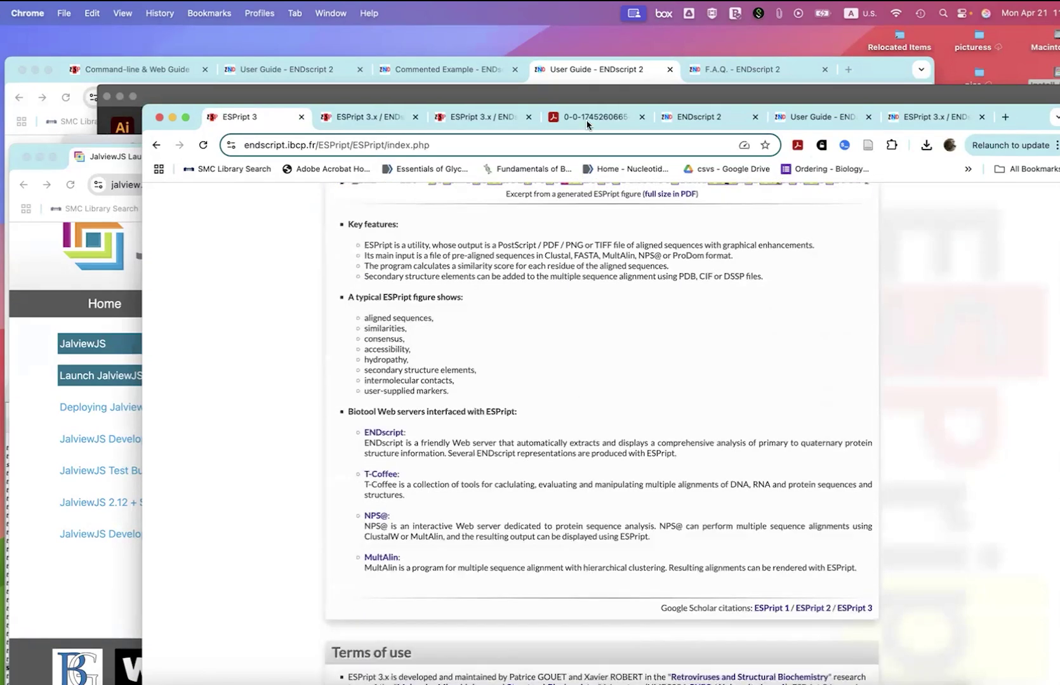
click(591, 118)
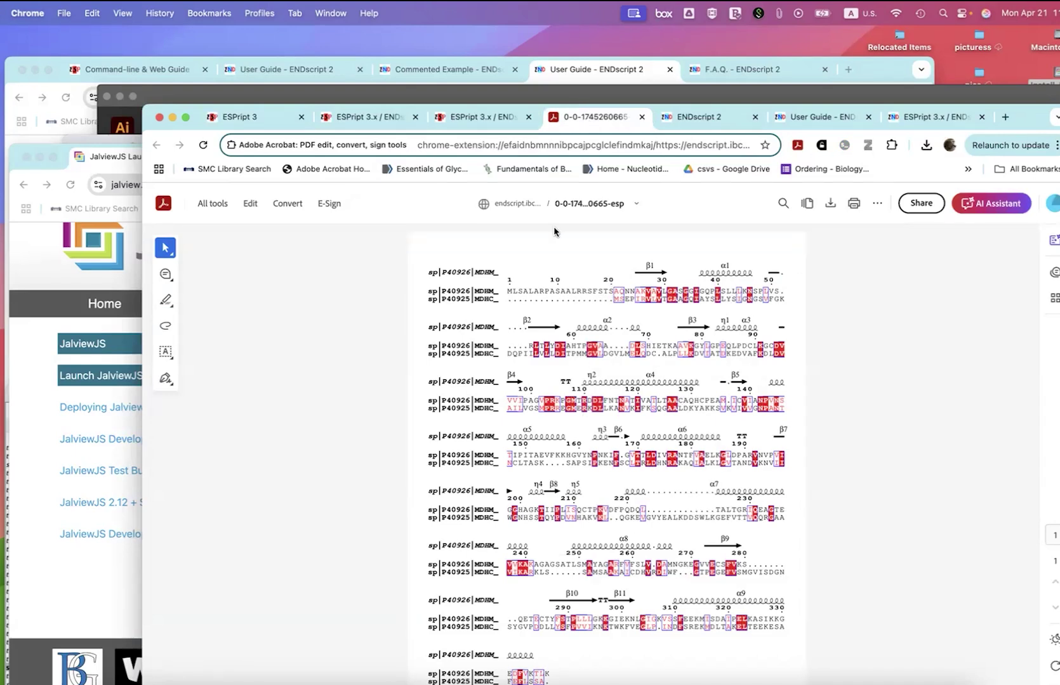
Step: Switch to Illustrator's home screen and then to the JalviewJS alignment with its tree
click(477, 95)
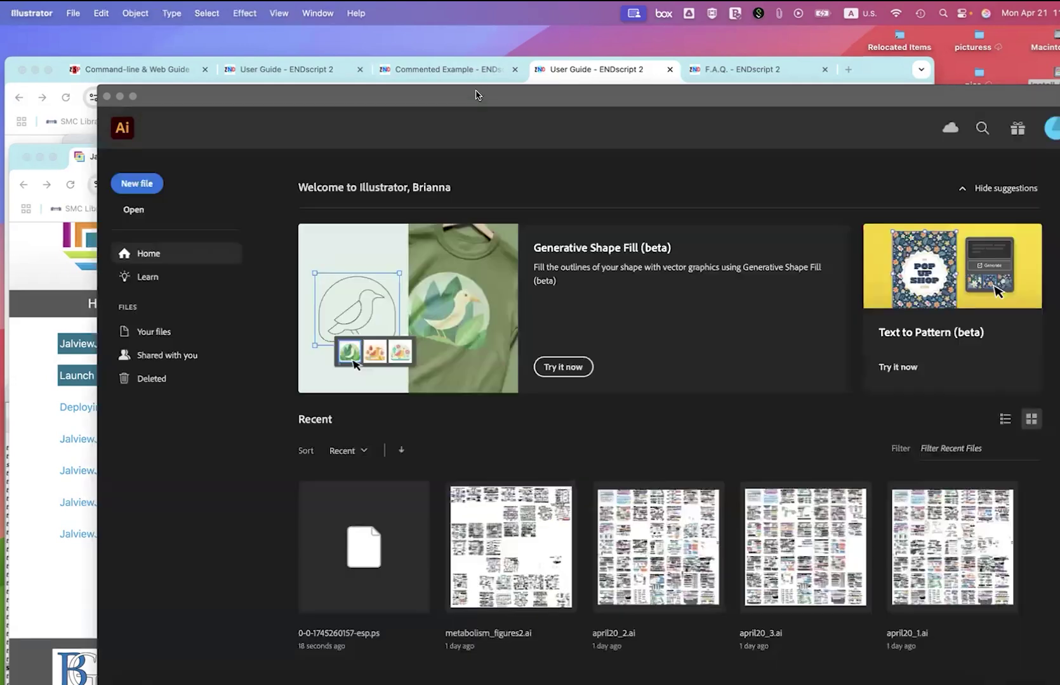
click(25, 423)
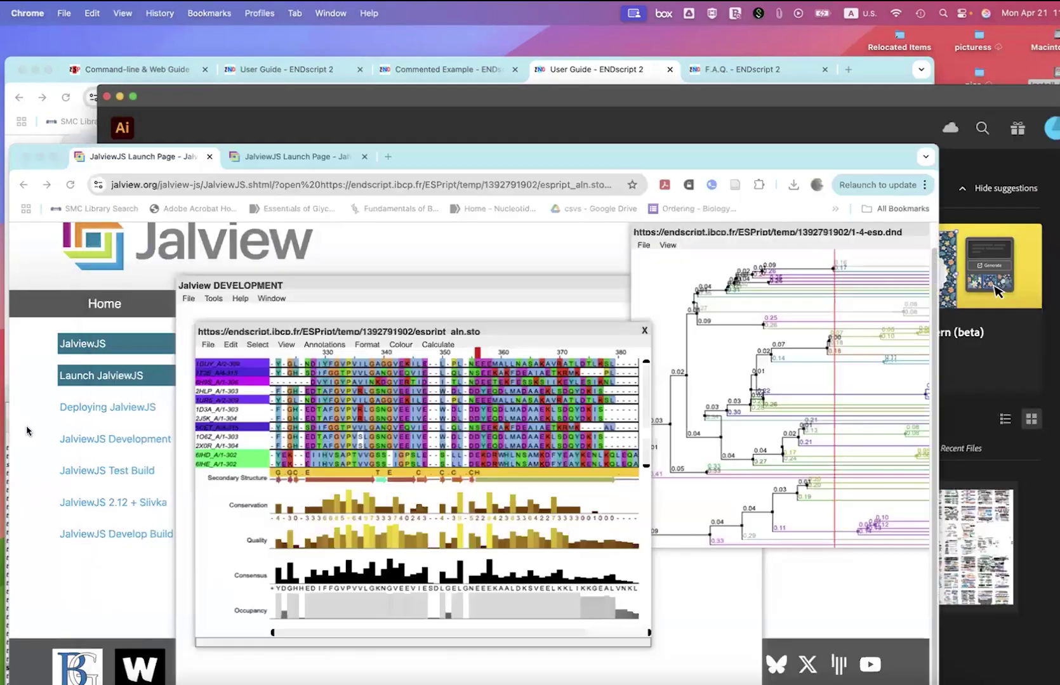
click(384, 283)
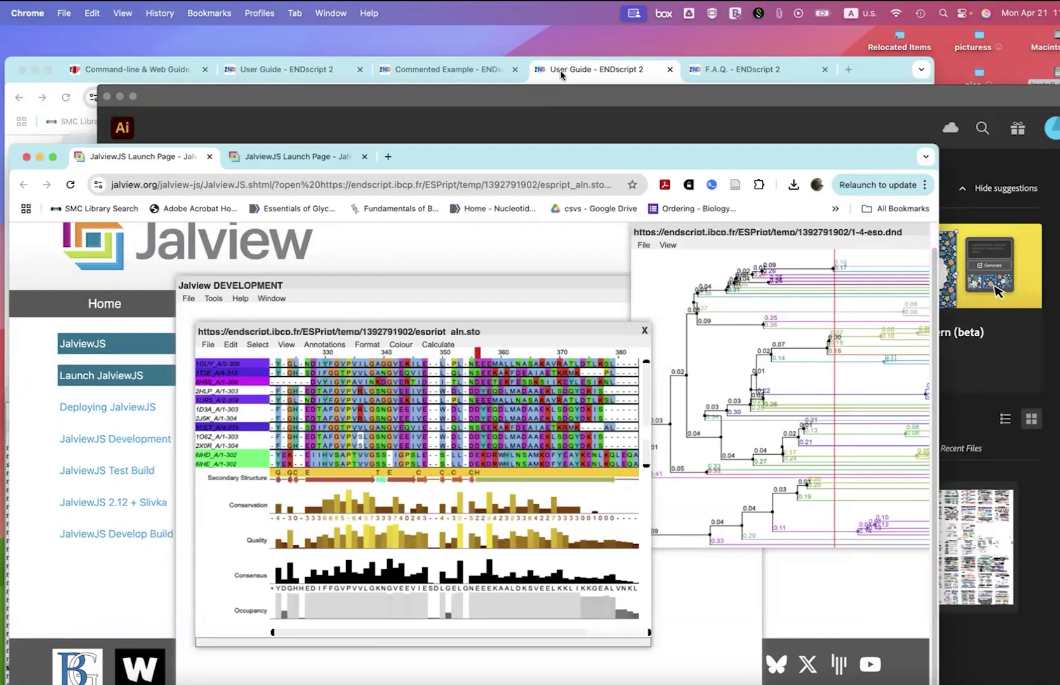
Step: View the ENDscript commented example and home page, and show the Gallery options
click(416, 67)
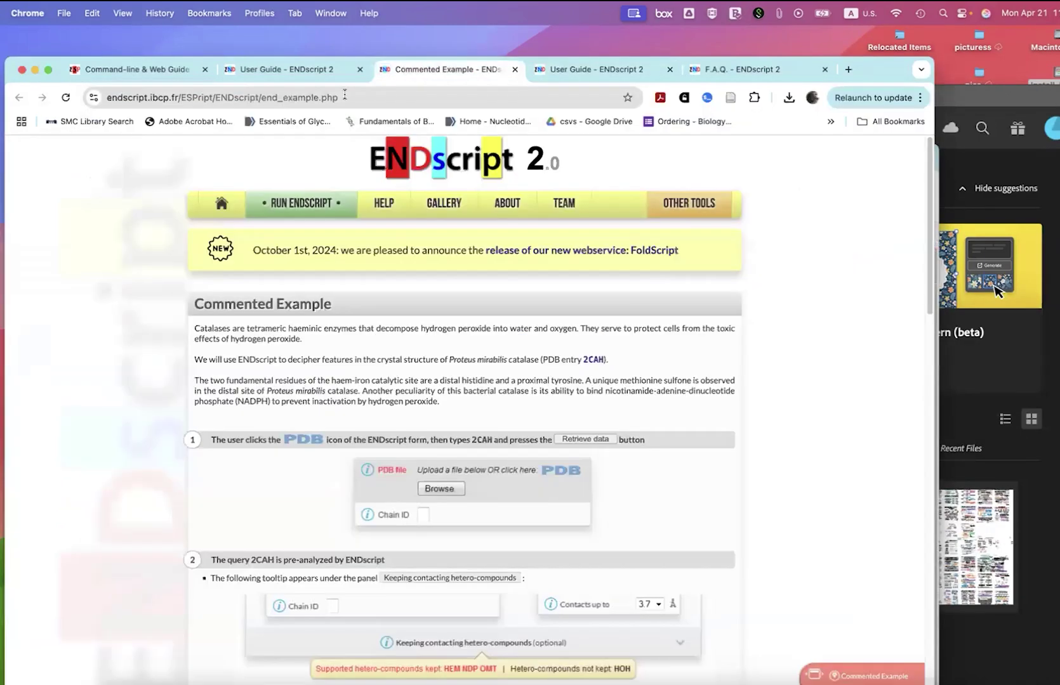
click(660, 71)
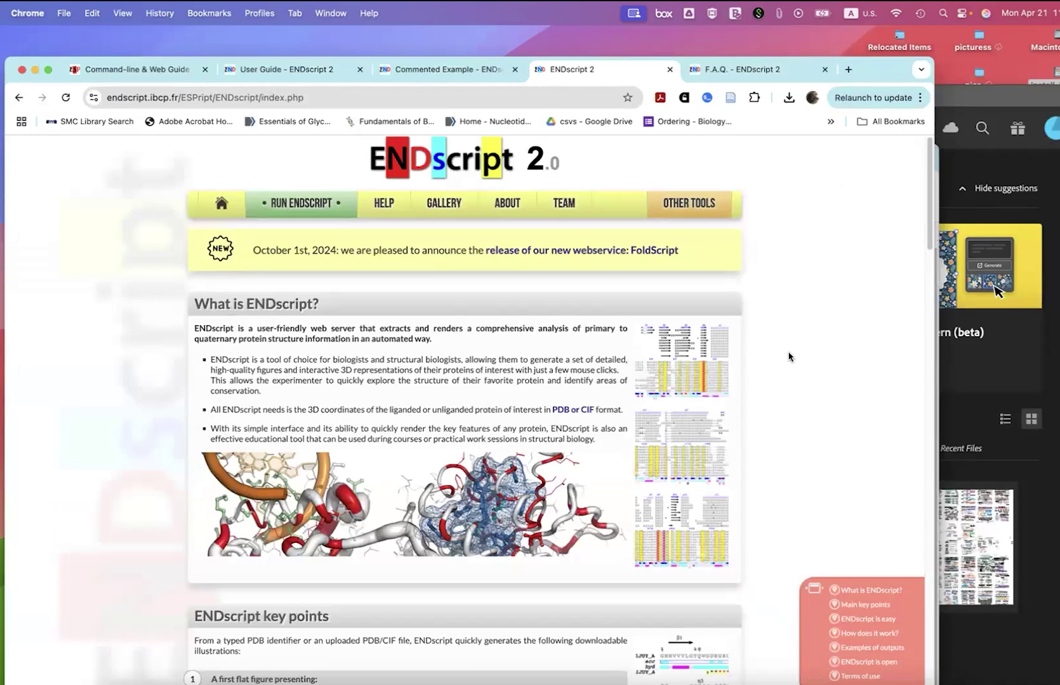
scroll(788, 356, down, 1)
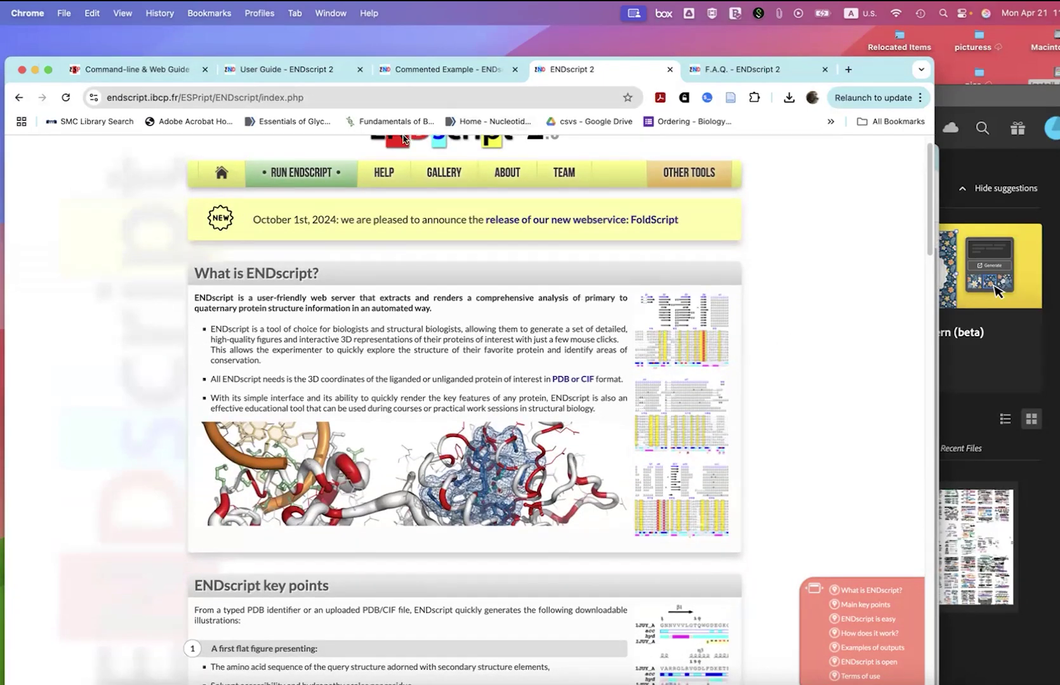
scroll(317, 177, up, 1)
mouse_move(444, 205)
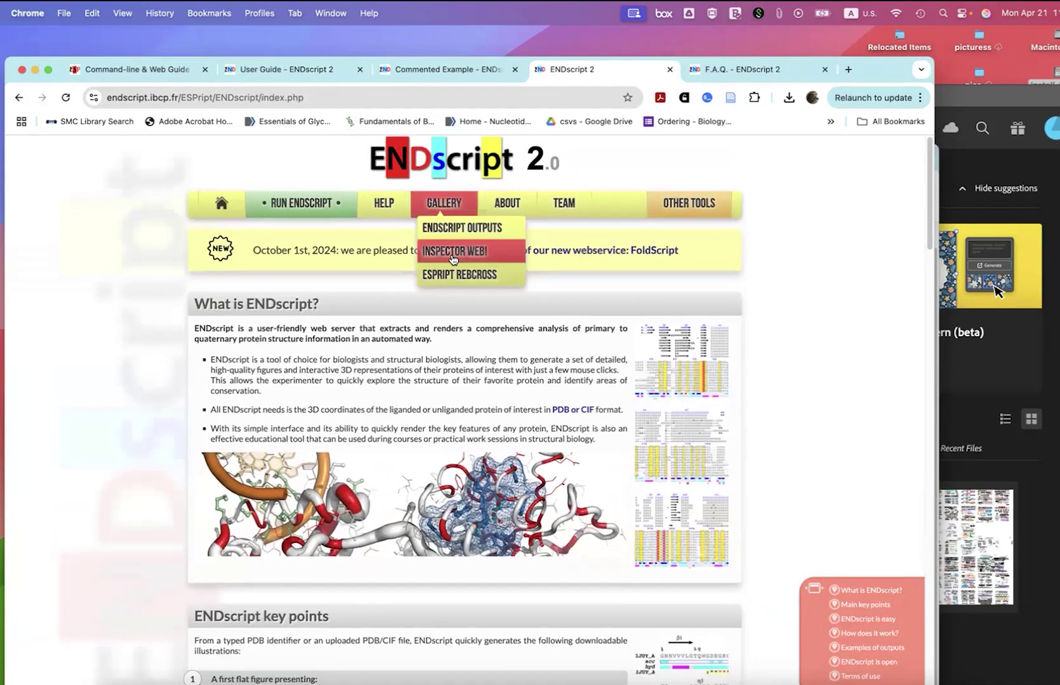
Step: Read the ENDscript introduction and its key points about the flat figures and 3D representations
scroll(601, 451, down, 1)
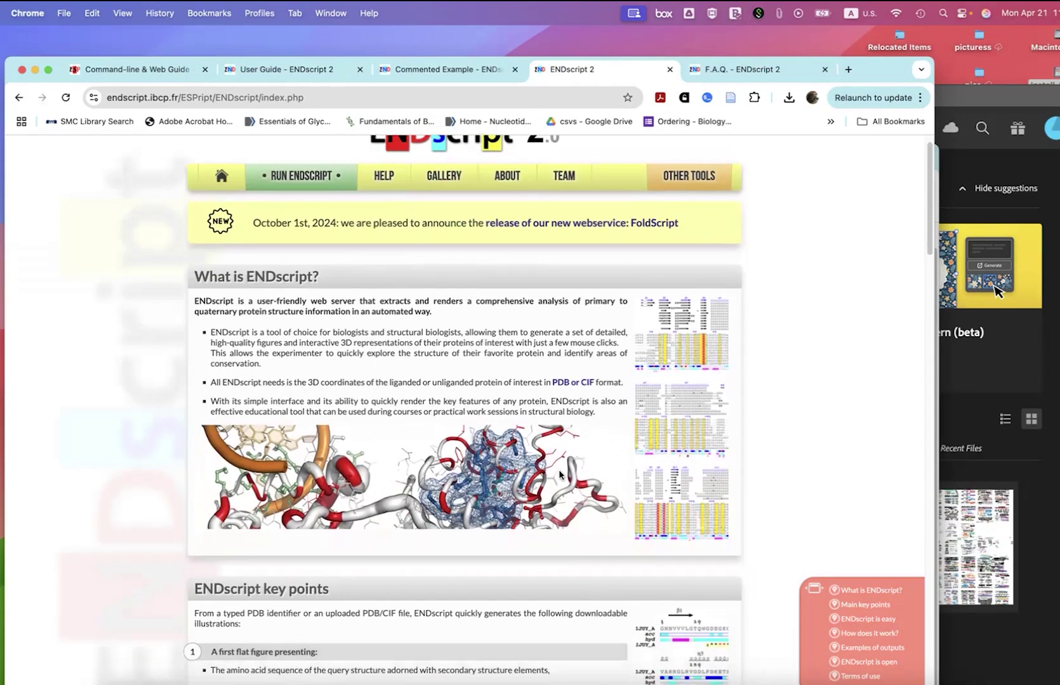
scroll(560, 475, down, 2)
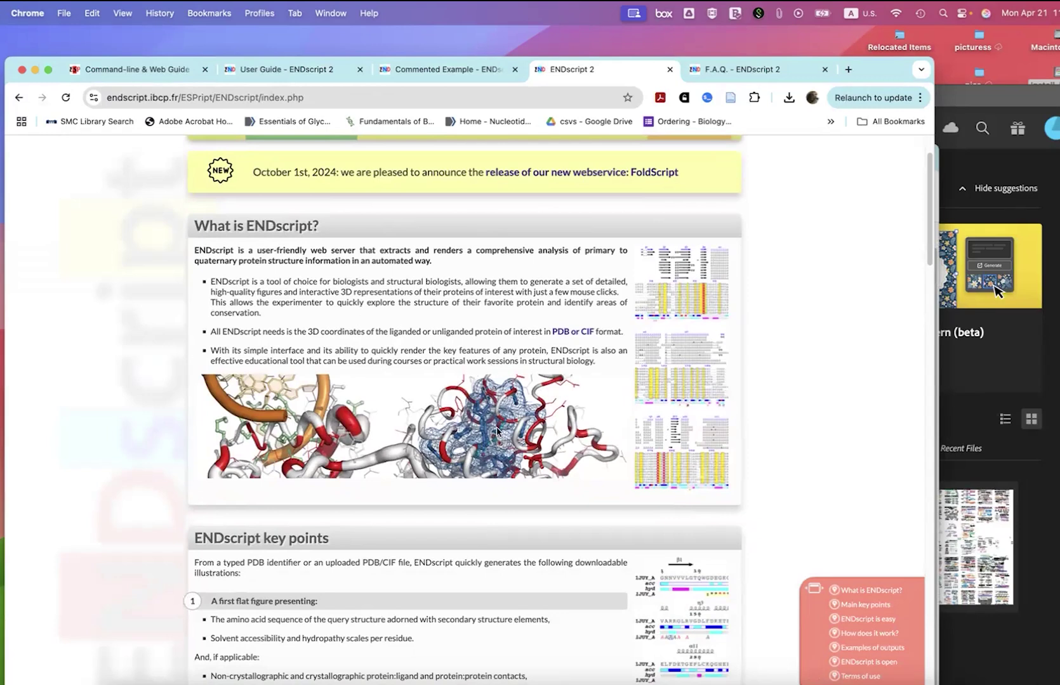
scroll(497, 431, down, 1)
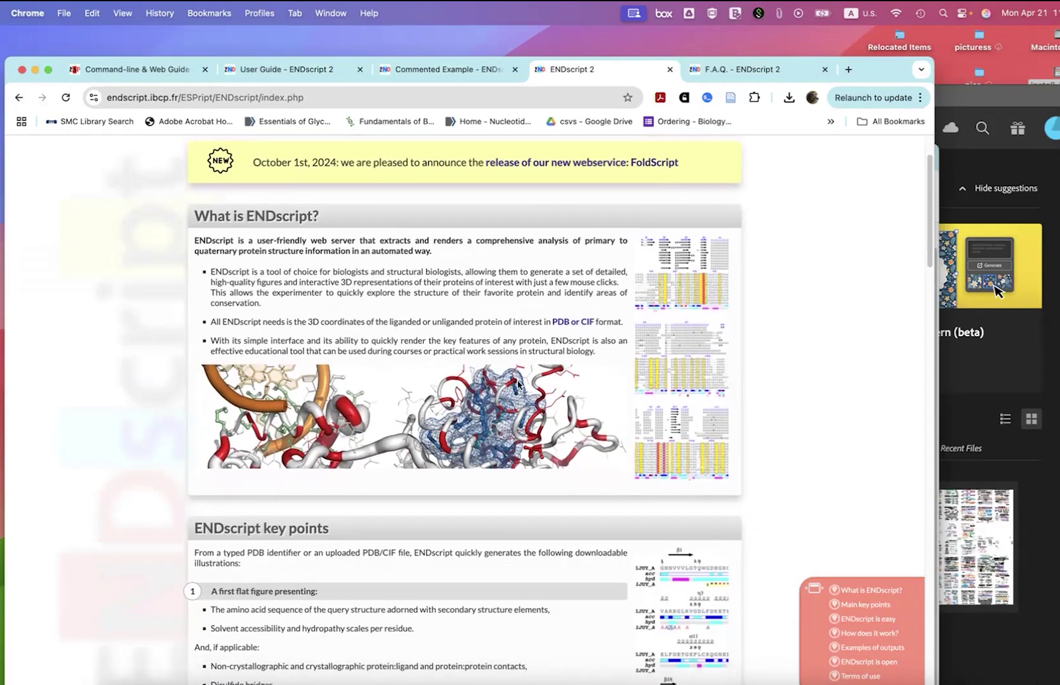
scroll(506, 392, down, 3)
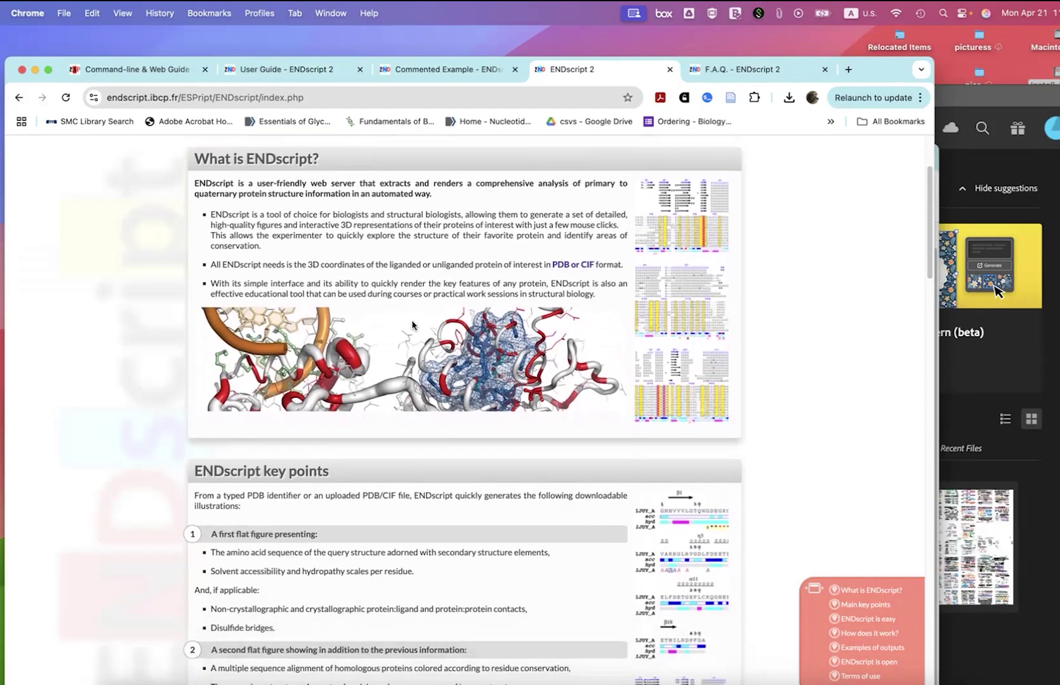
scroll(413, 325, down, 5)
scroll(413, 325, down, 7)
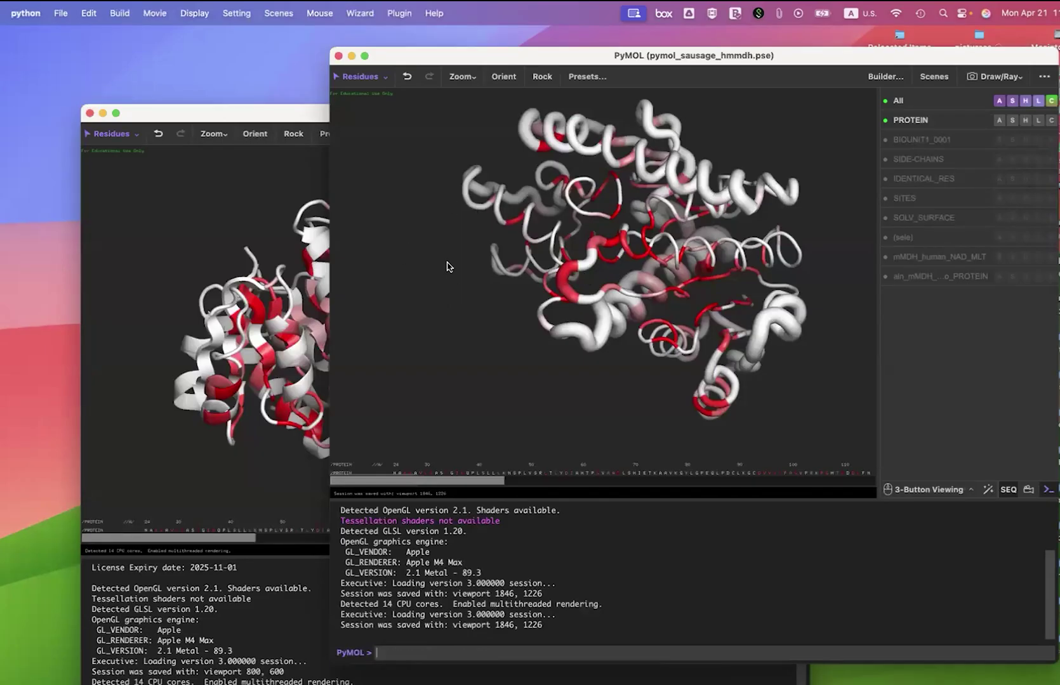
Step: In PyMOL, examine the conservation-coloured sausage and ribbon models of the protein from several angles
mouse_move(449, 267)
mouse_down()
mouse_move(433, 282)
mouse_move(448, 237)
mouse_move(454, 259)
mouse_up()
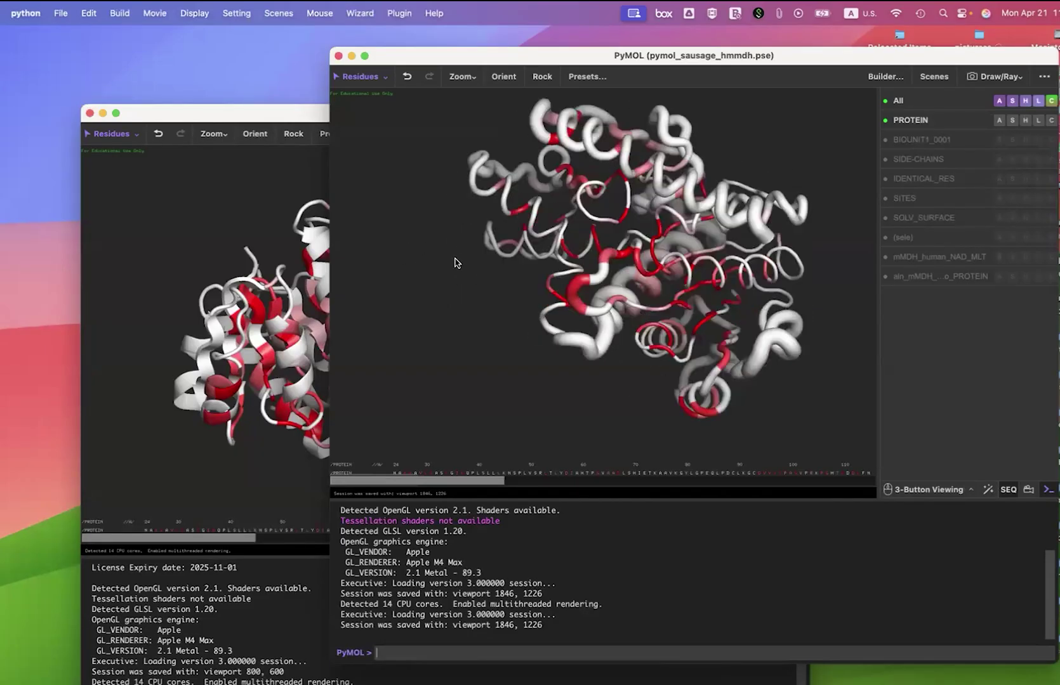
click(277, 343)
drag(374, 358, 444, 241)
click(639, 90)
drag(543, 234, 625, 264)
drag(608, 329, 761, 267)
Step: Show the mMDH_human_NAD_MLT, IDENTICAL_RES and SITES objects together with the sausage model
click(901, 260)
drag(579, 293, 665, 284)
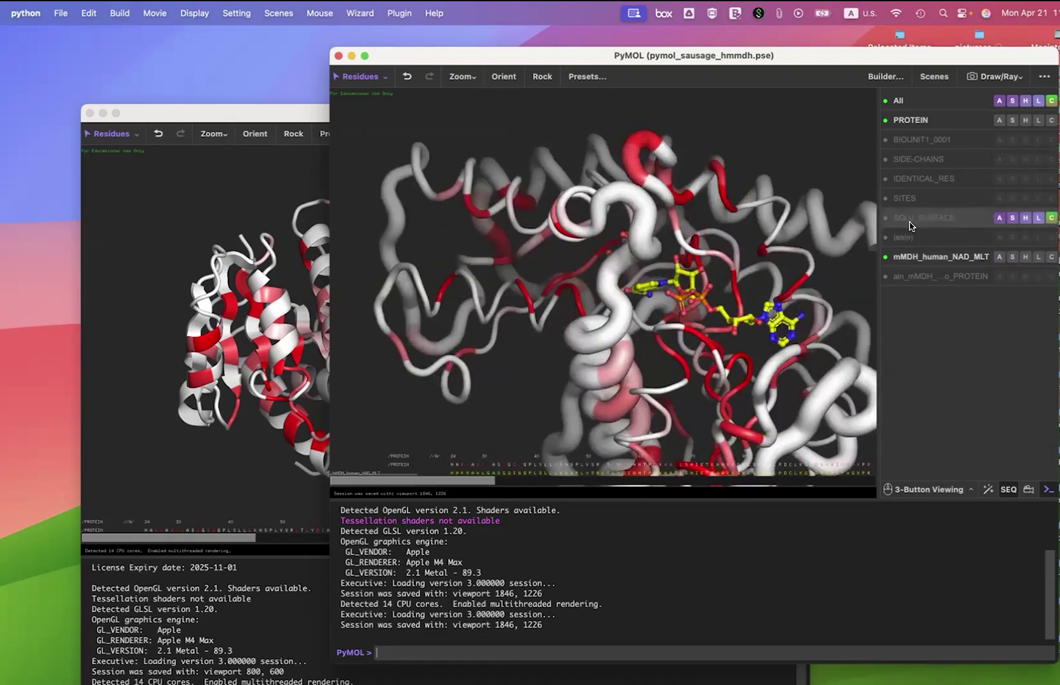
click(913, 180)
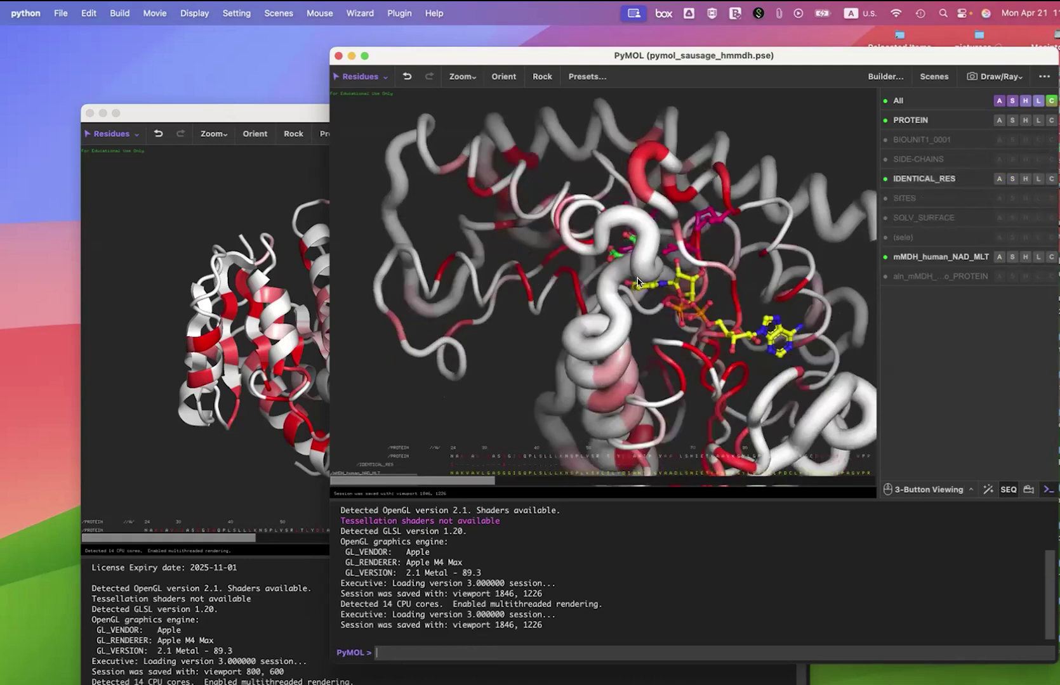
click(904, 198)
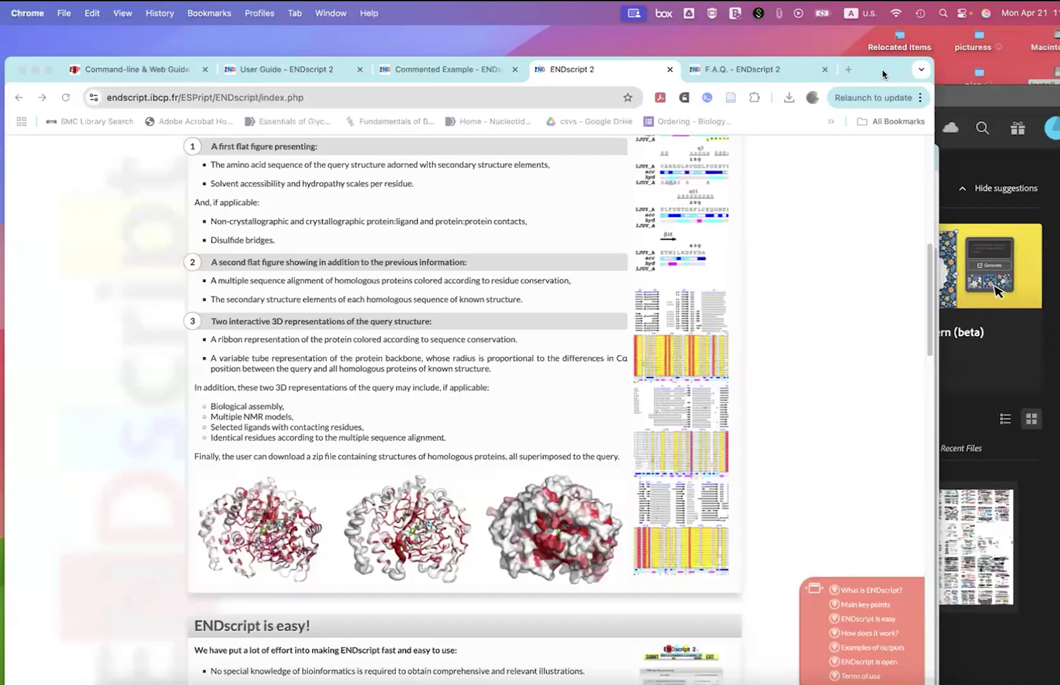
Step: Switch to the browser window with the Clustal Omega input form and reposition it higher on the desktop
drag(882, 71, 938, 71)
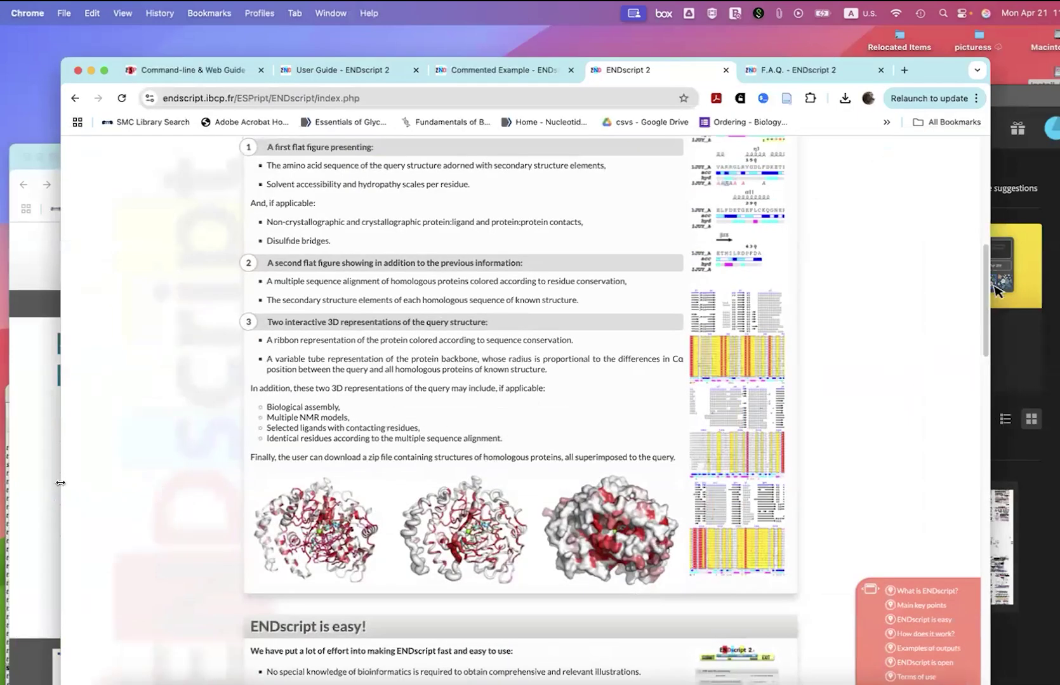
click(50, 477)
key(ctrl+Up)
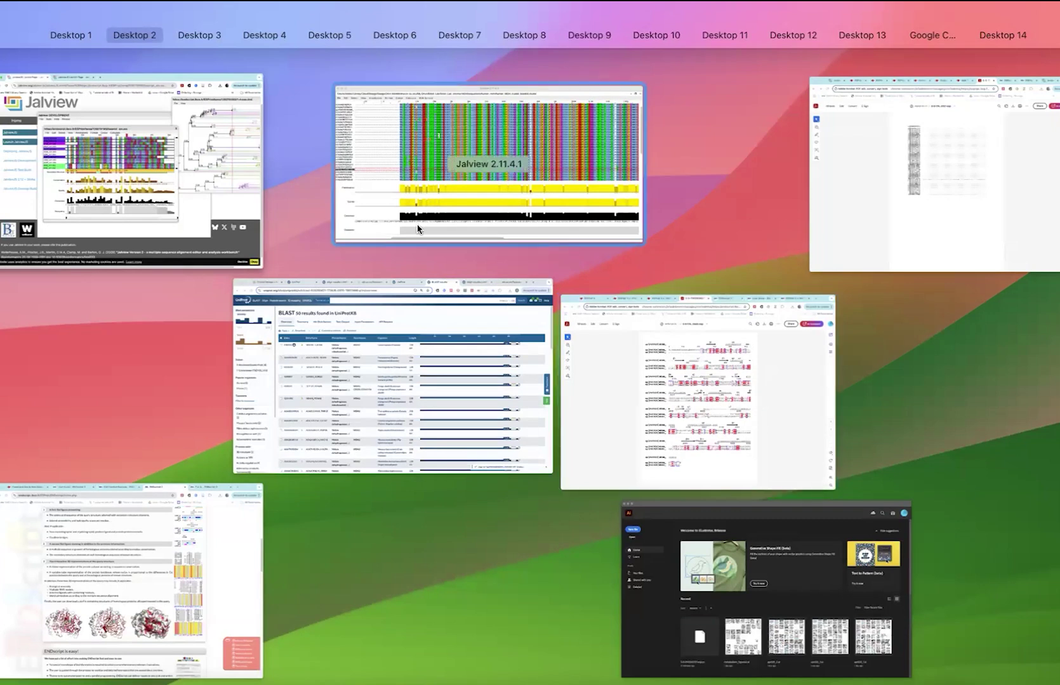
click(373, 339)
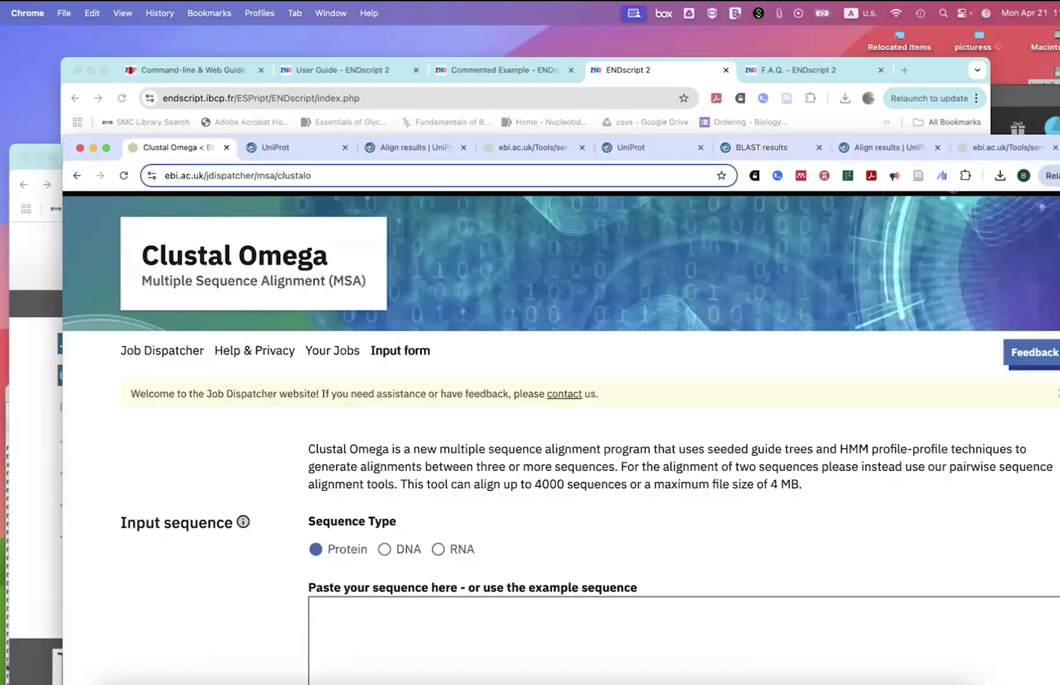
drag(1059, 153, 1056, 54)
Step: Examine the Clustal Omega form's sequence type, sequence input, output format and submission fields
scroll(702, 385, down, 1)
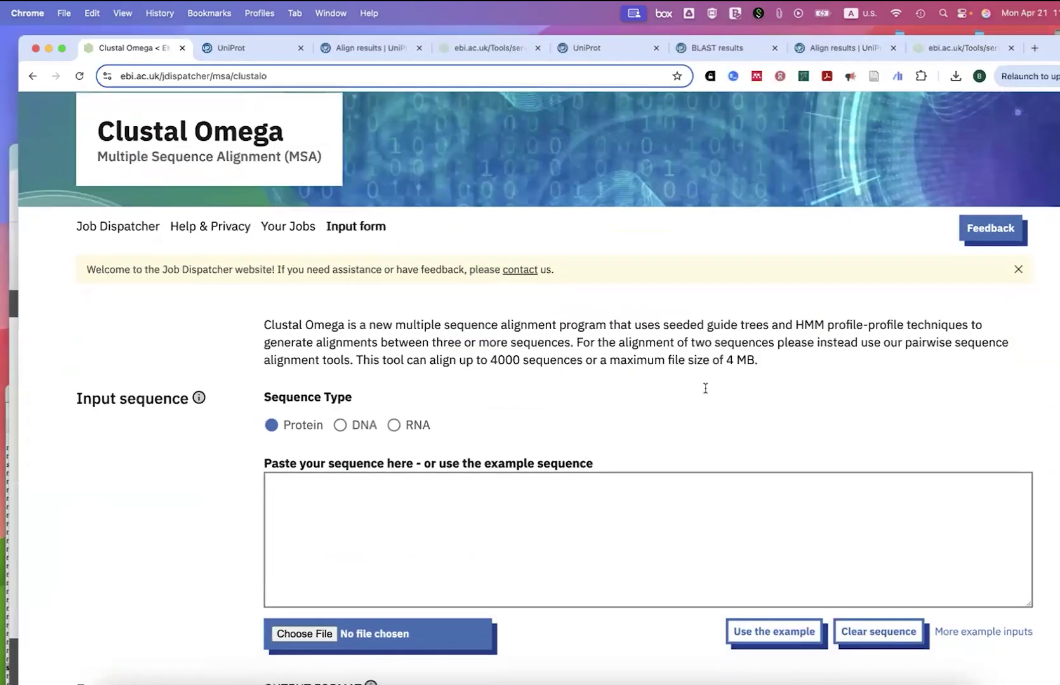
scroll(603, 310, up, 2)
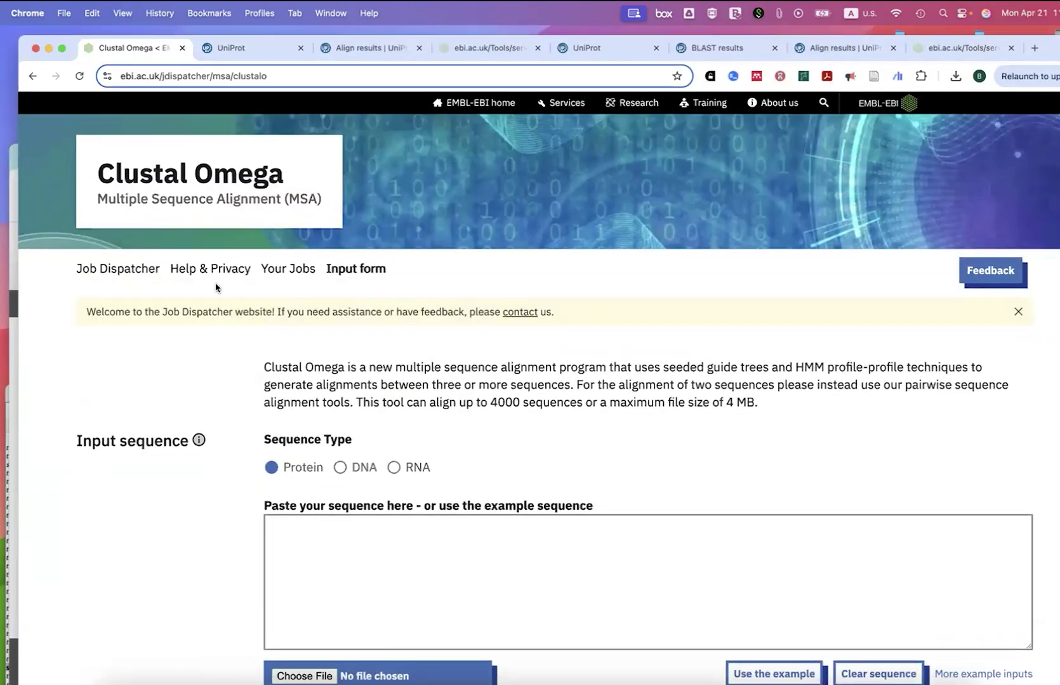
scroll(261, 191, down, 5)
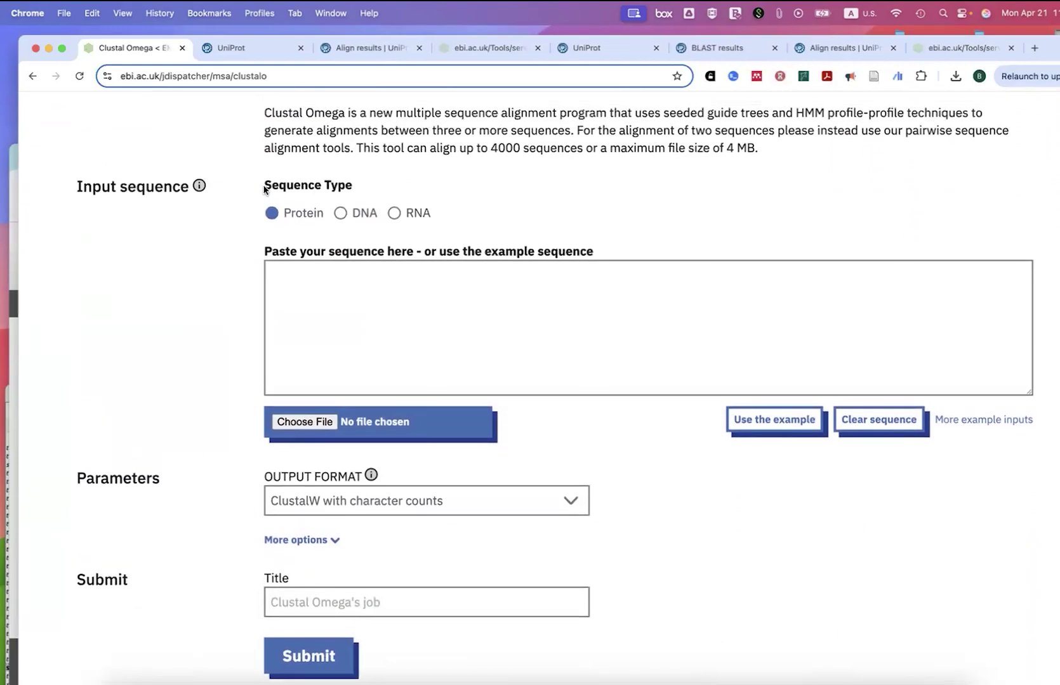
scroll(263, 186, up, 5)
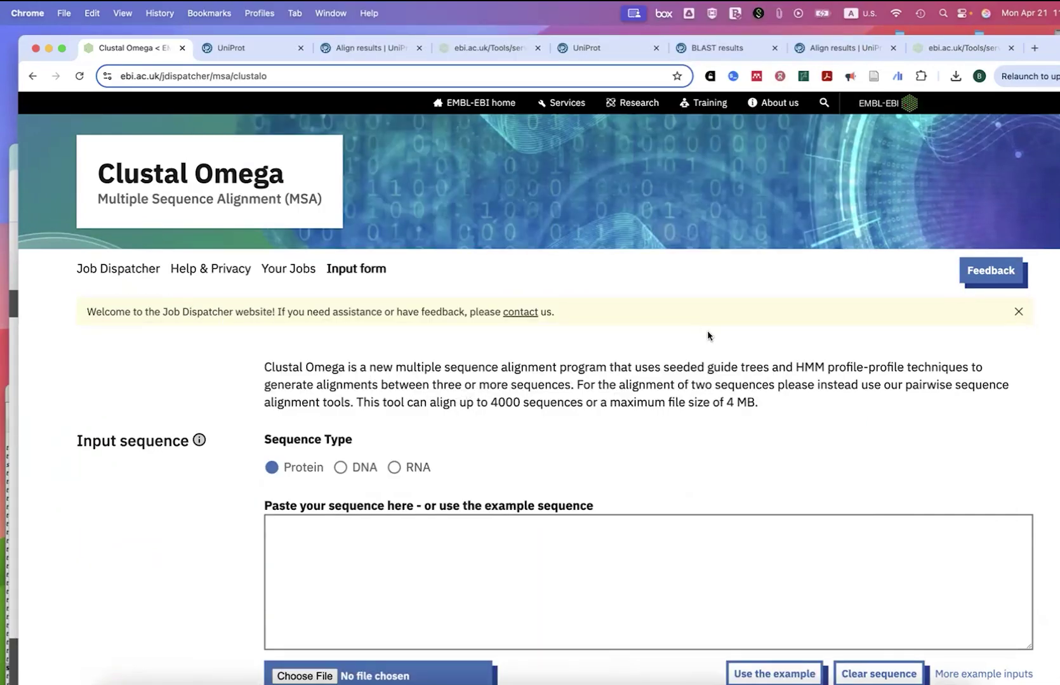
scroll(720, 357, down, 3)
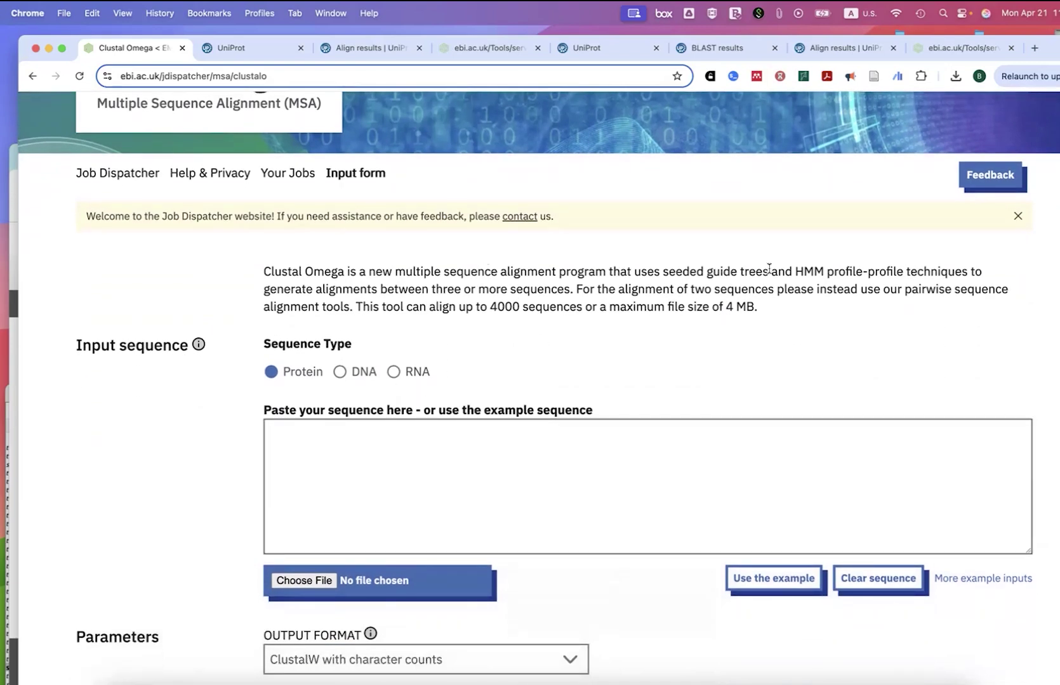
scroll(756, 273, up, 2)
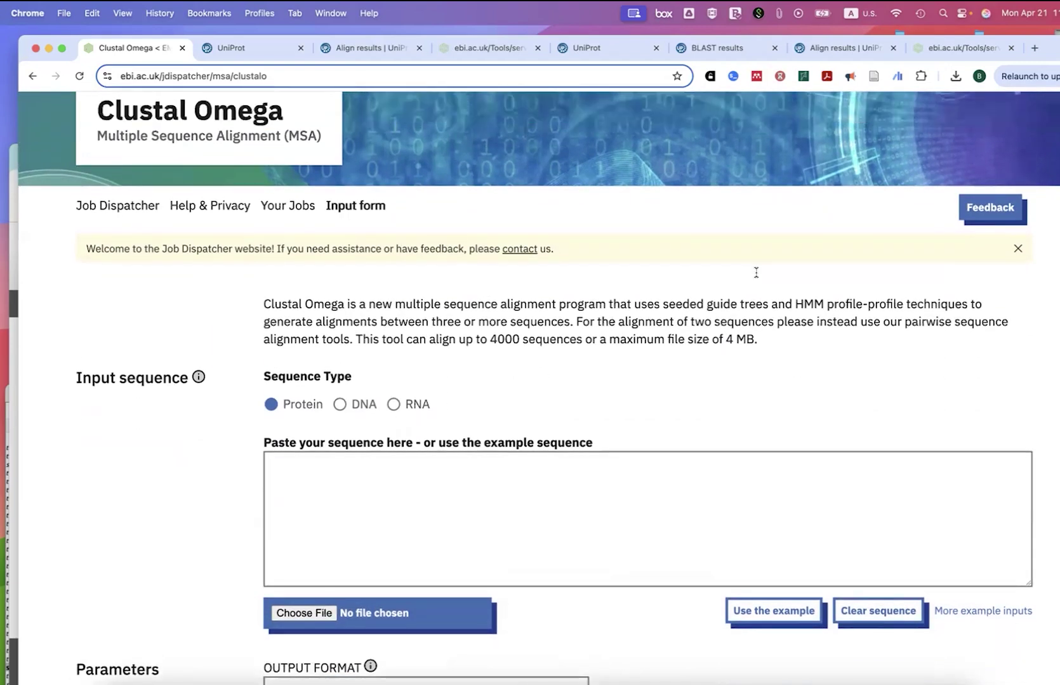
scroll(909, 364, up, 1)
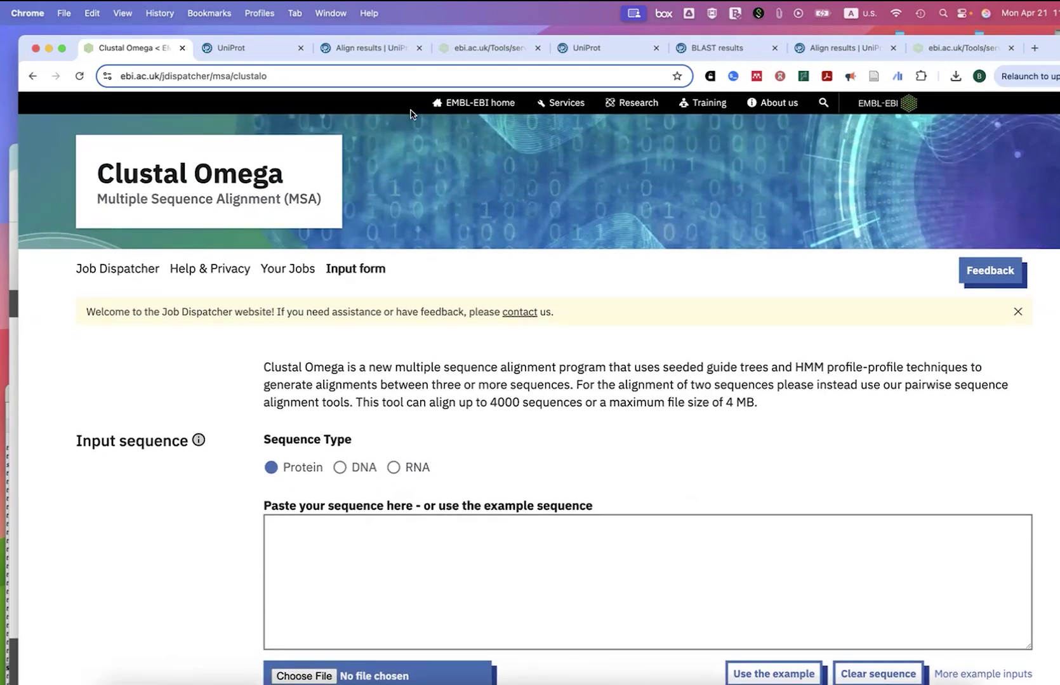
Step: Switch to the UniProt page and search UniProtKB for "human mdh"
click(240, 56)
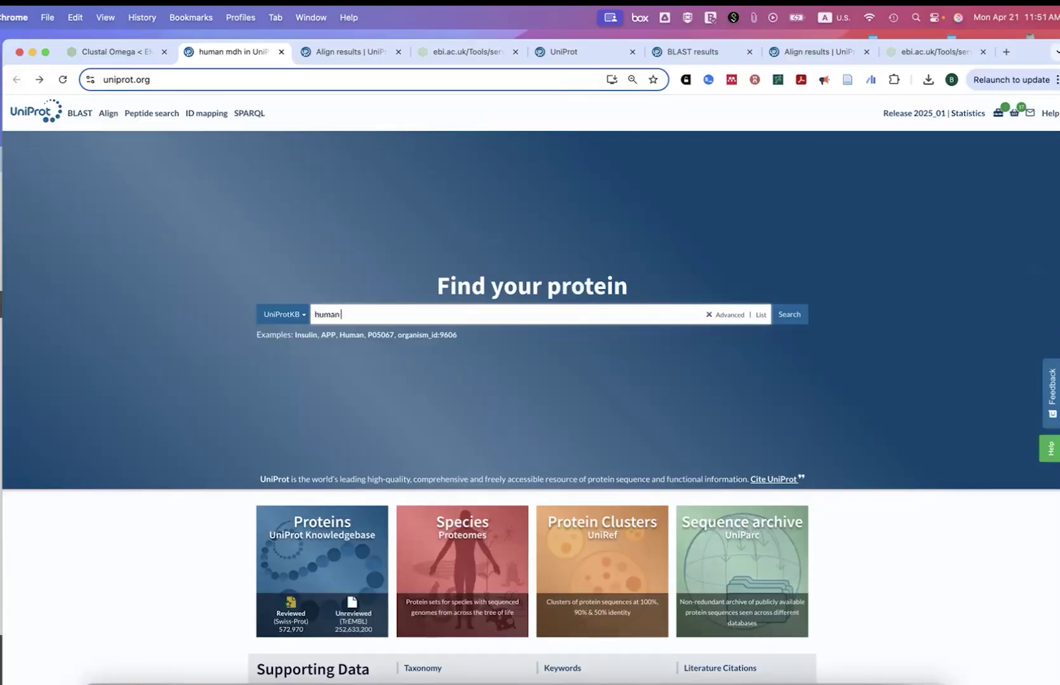
key(Return)
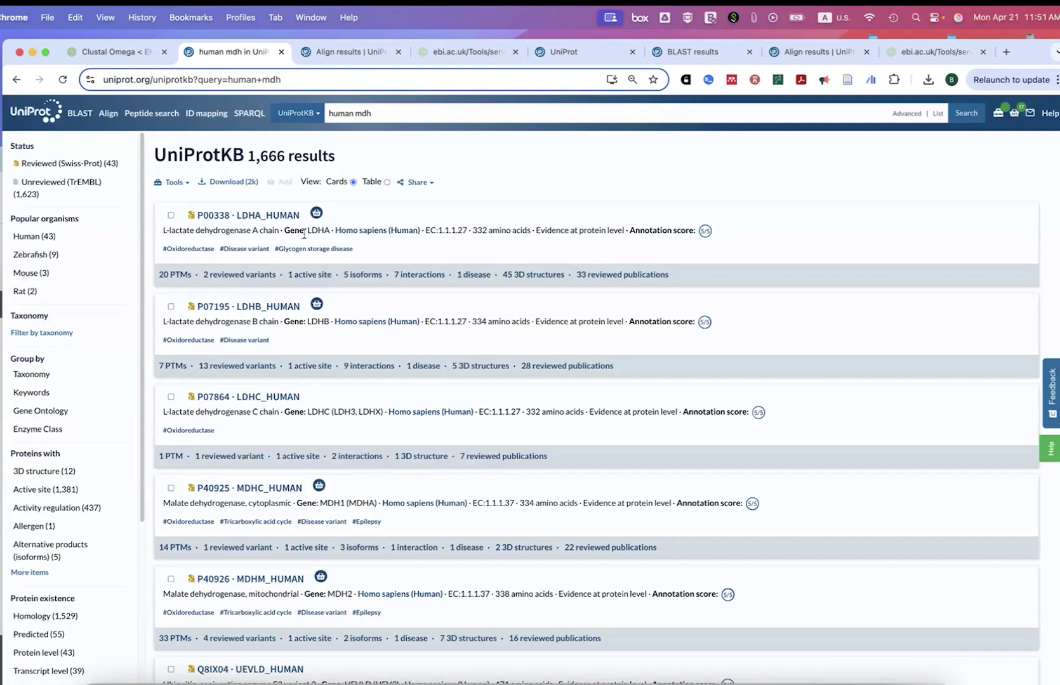
Step: Select the MDHM_HUMAN (P40926) and MDHC_HUMAN (P40925) entries and send both to the Align tool
scroll(311, 308, down, 1)
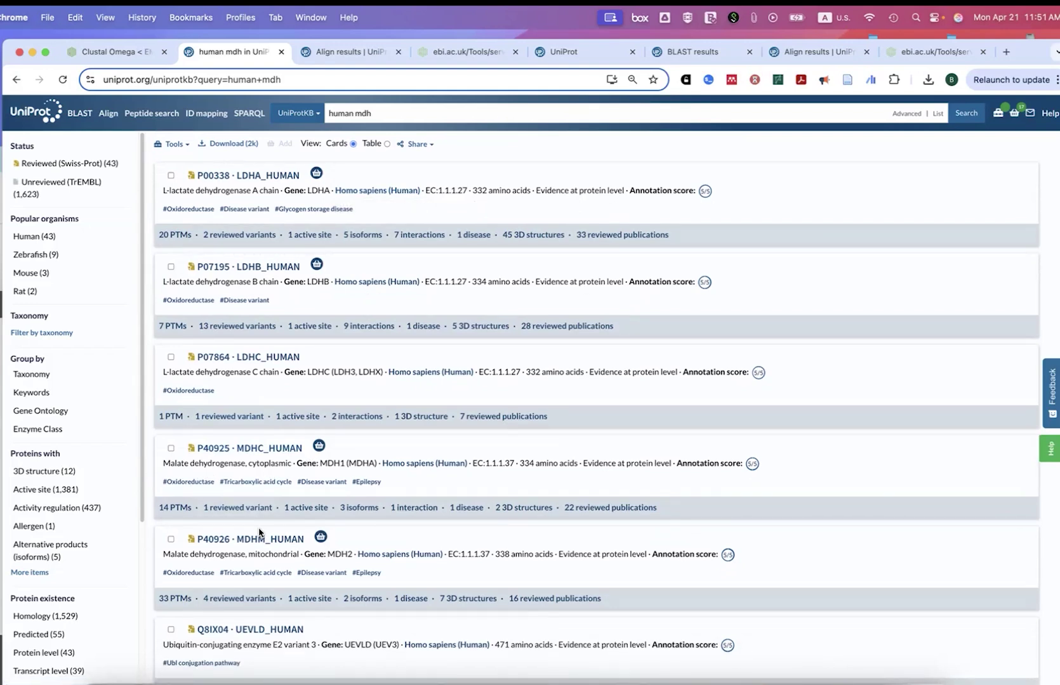
click(170, 540)
click(170, 449)
scroll(171, 449, up, 1)
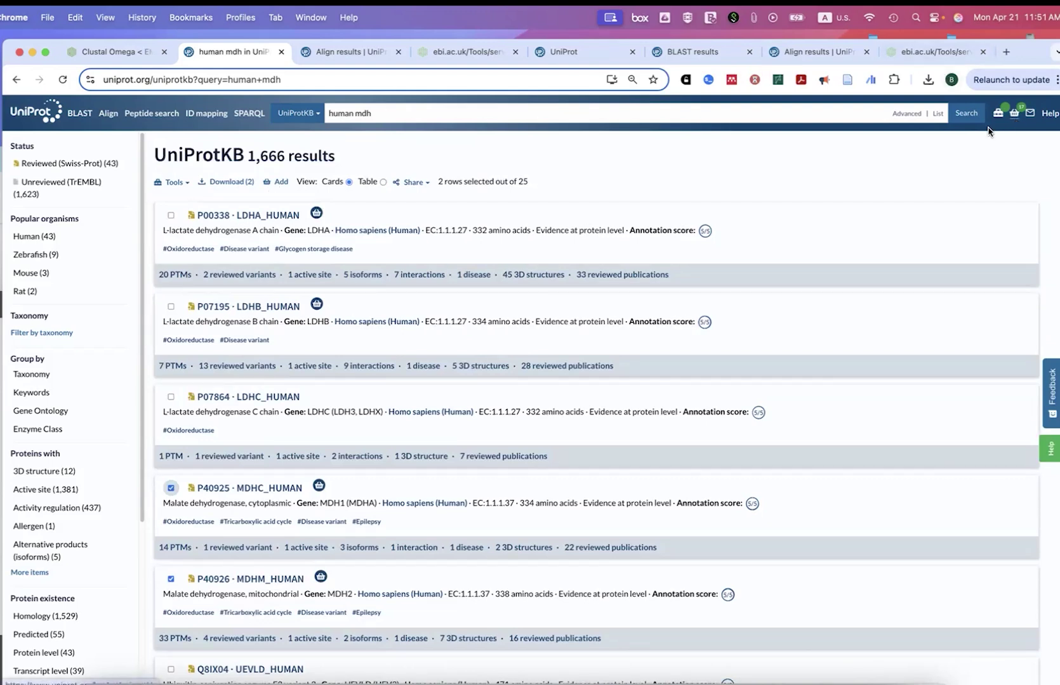
click(186, 184)
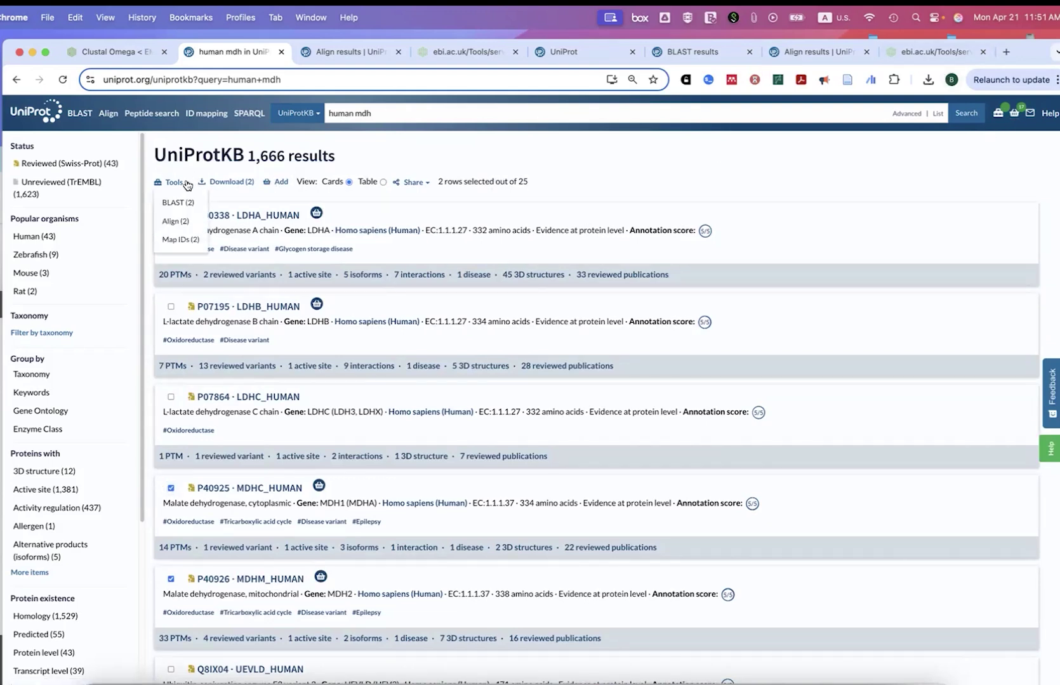
click(184, 222)
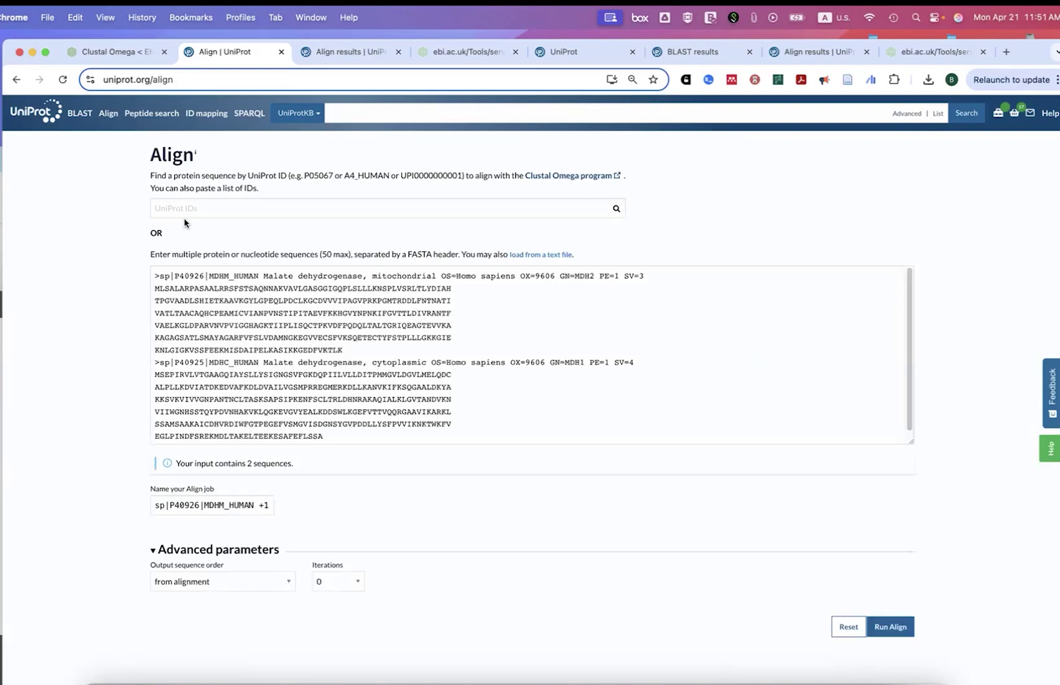
Step: Review the two loaded malate dehydrogenase sequences and run the alignment with the default parameters
scroll(182, 269, down, 1)
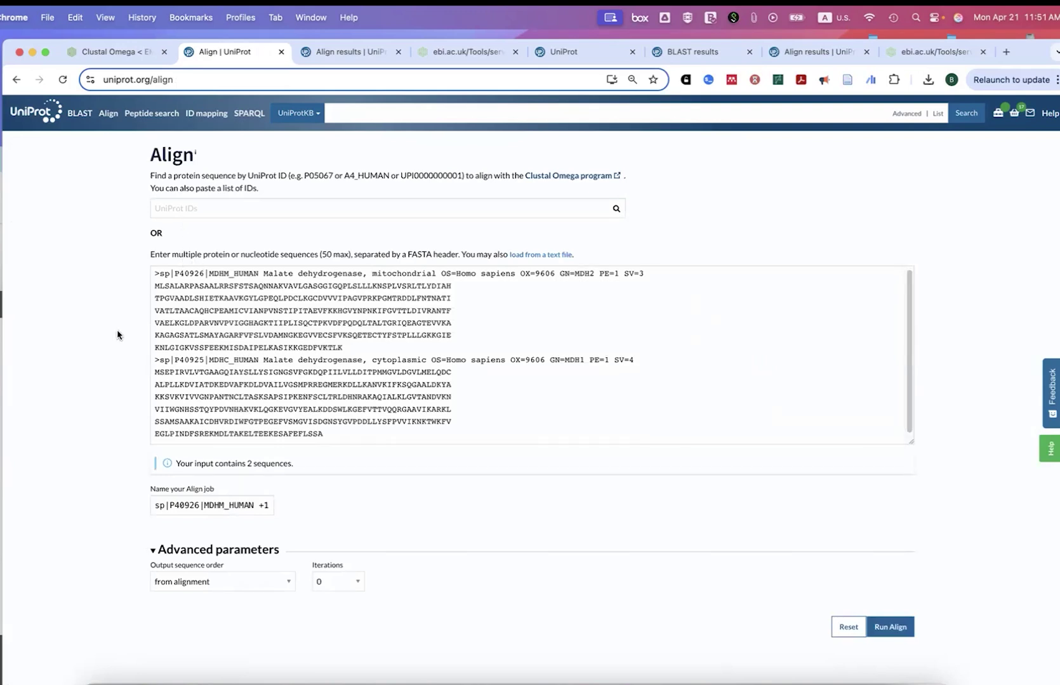
scroll(117, 335, down, 2)
scroll(600, 508, down, 4)
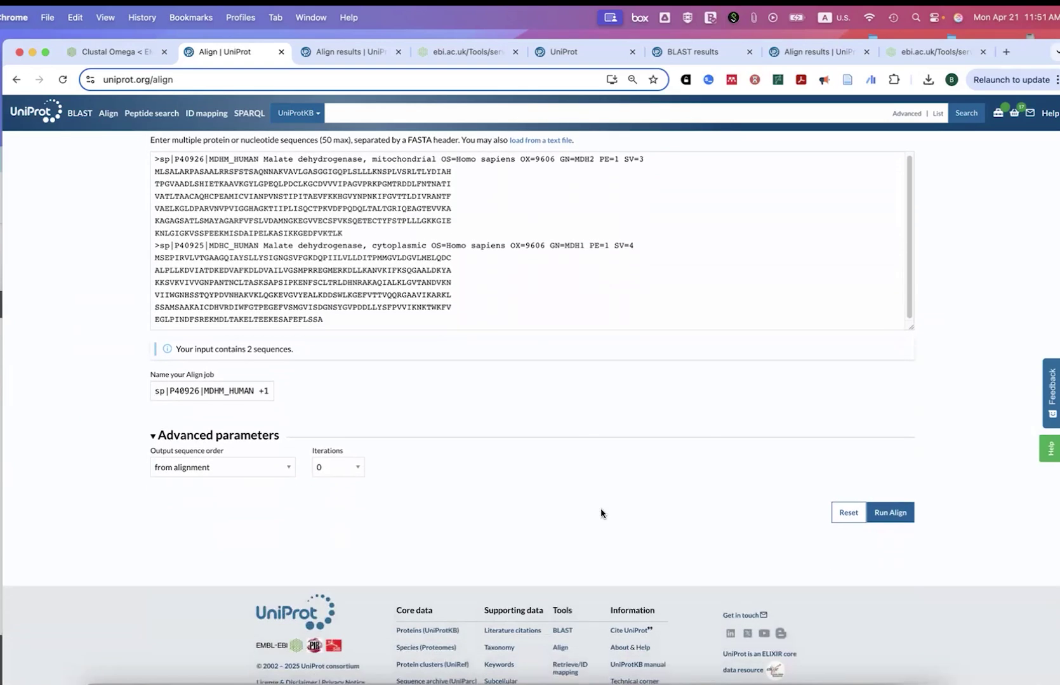
click(890, 513)
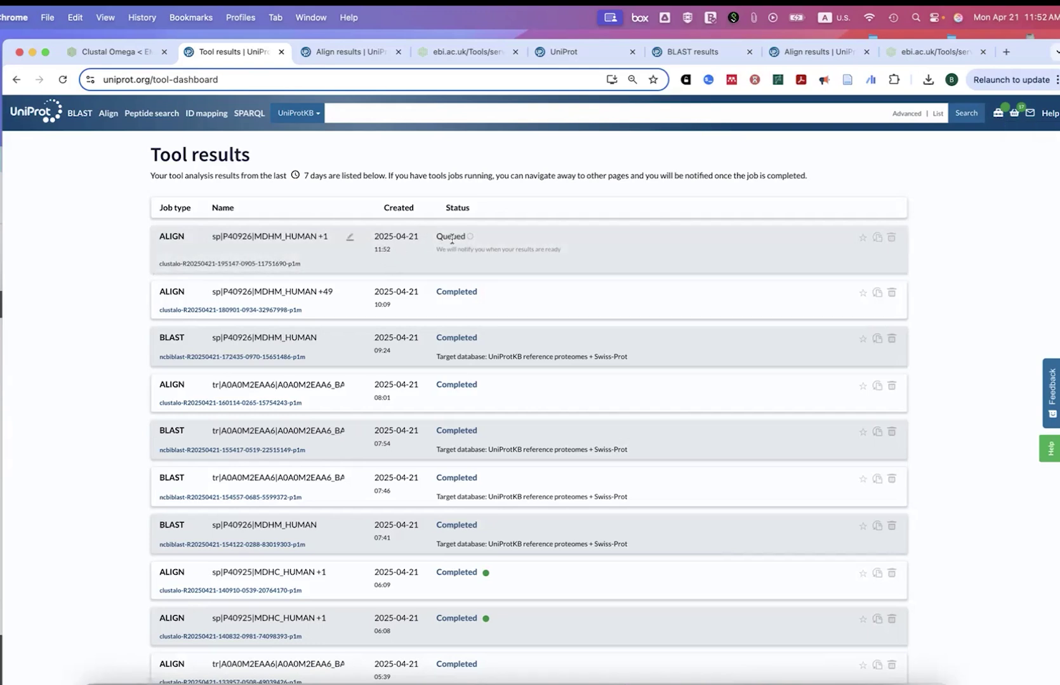
Step: Open the existing MDHC/MDHM Align results and check the trees and percent identity matrix before returning to the overview
click(344, 51)
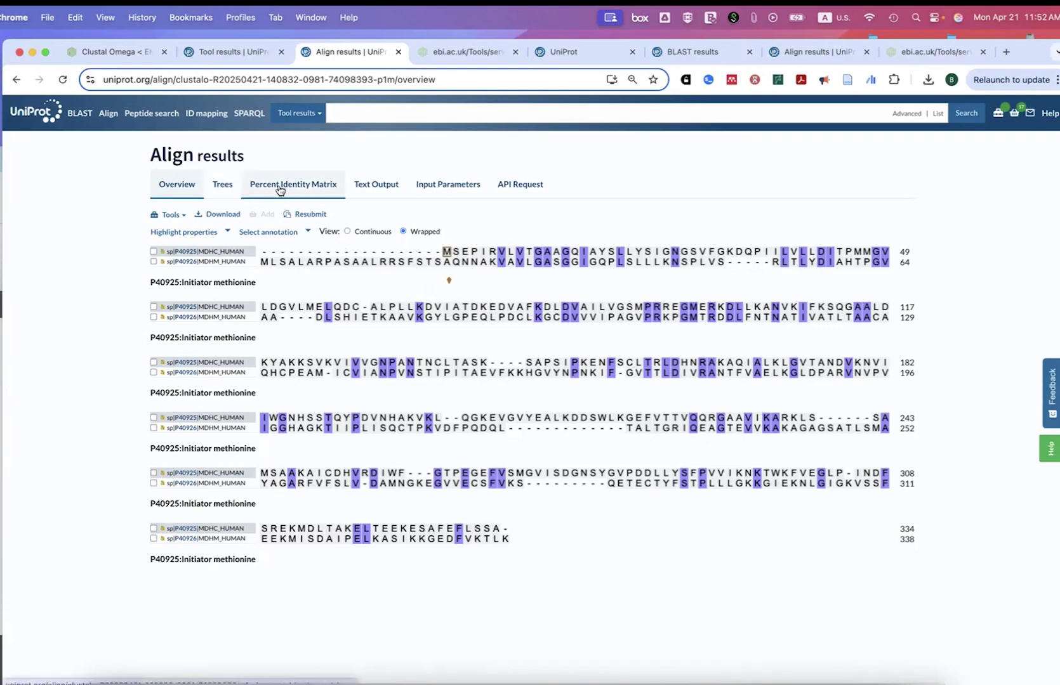
click(224, 186)
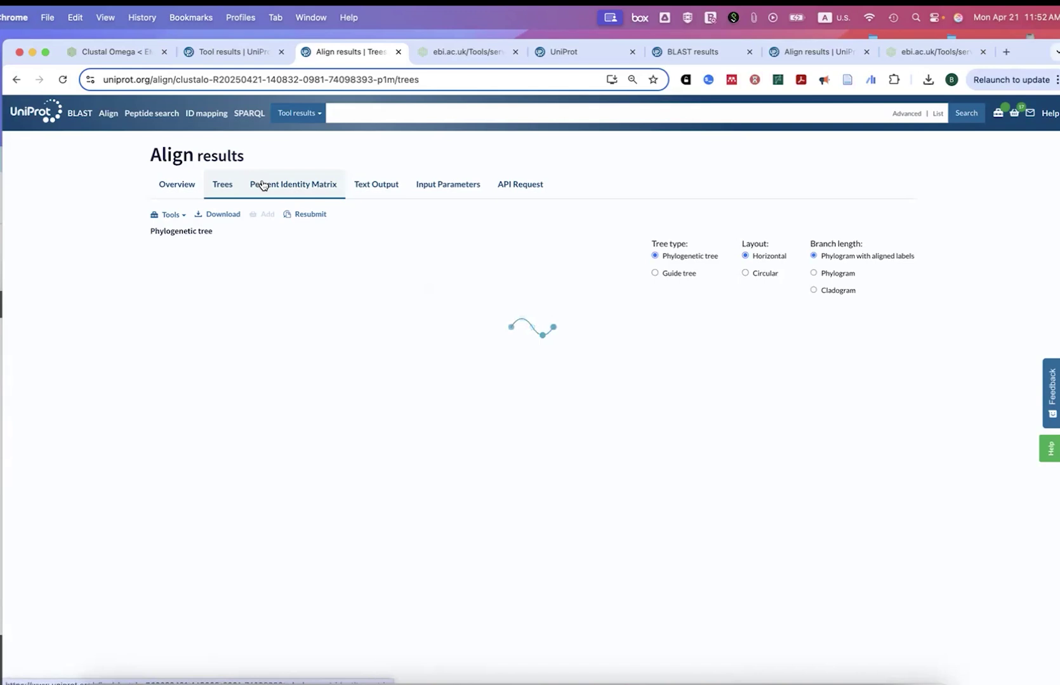
click(260, 184)
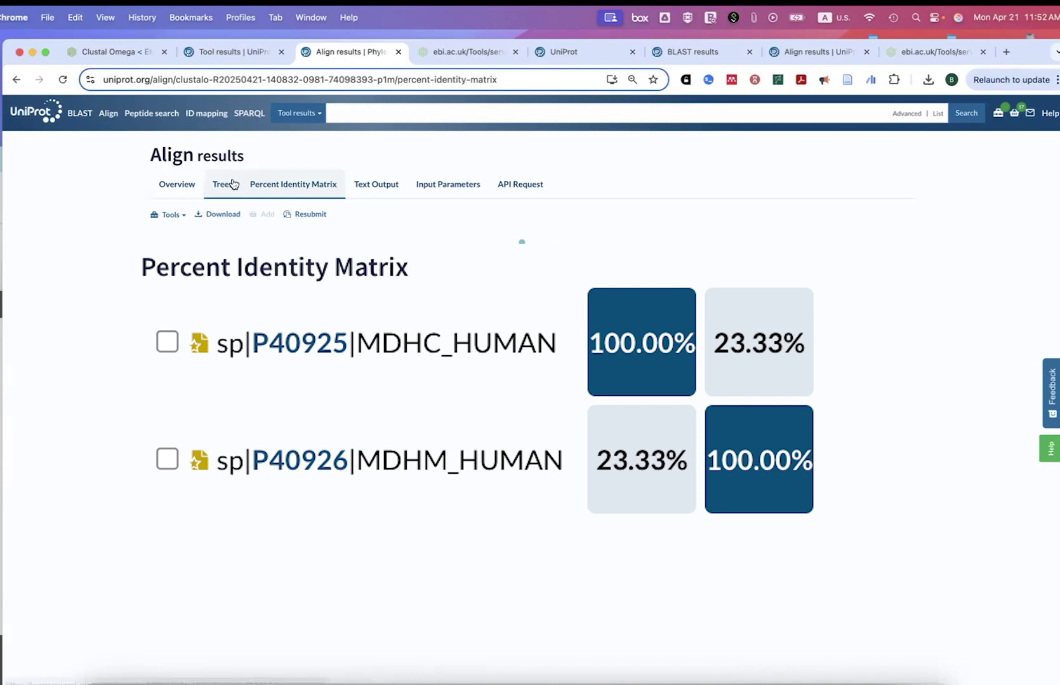
click(177, 184)
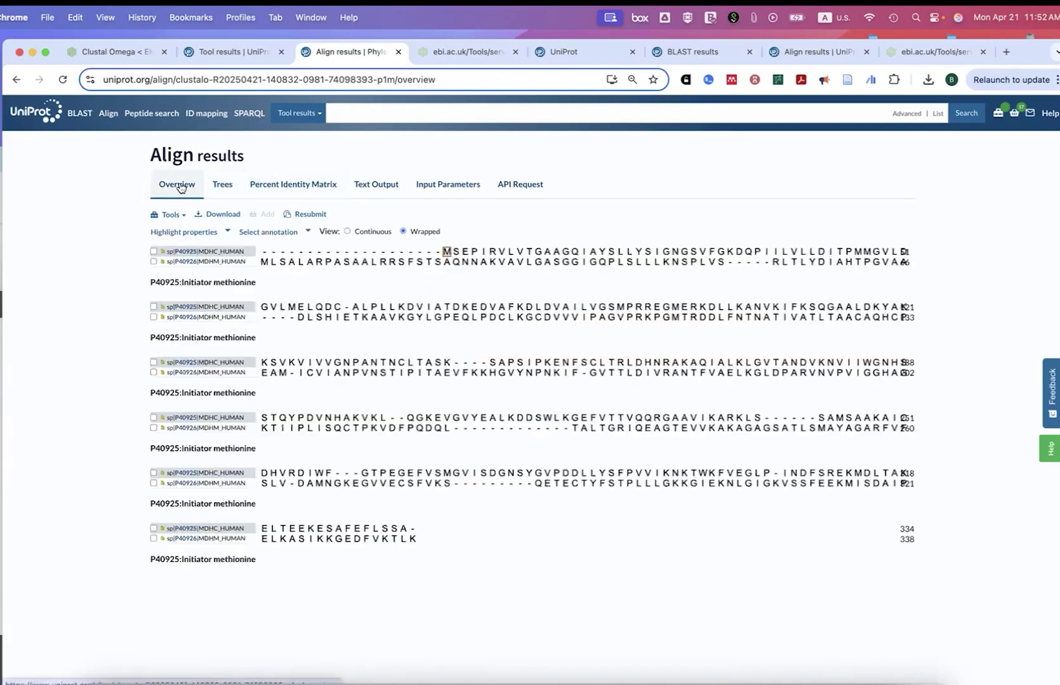
Step: Examine the alignment overview together with its property highlighting, annotation and download options
click(227, 231)
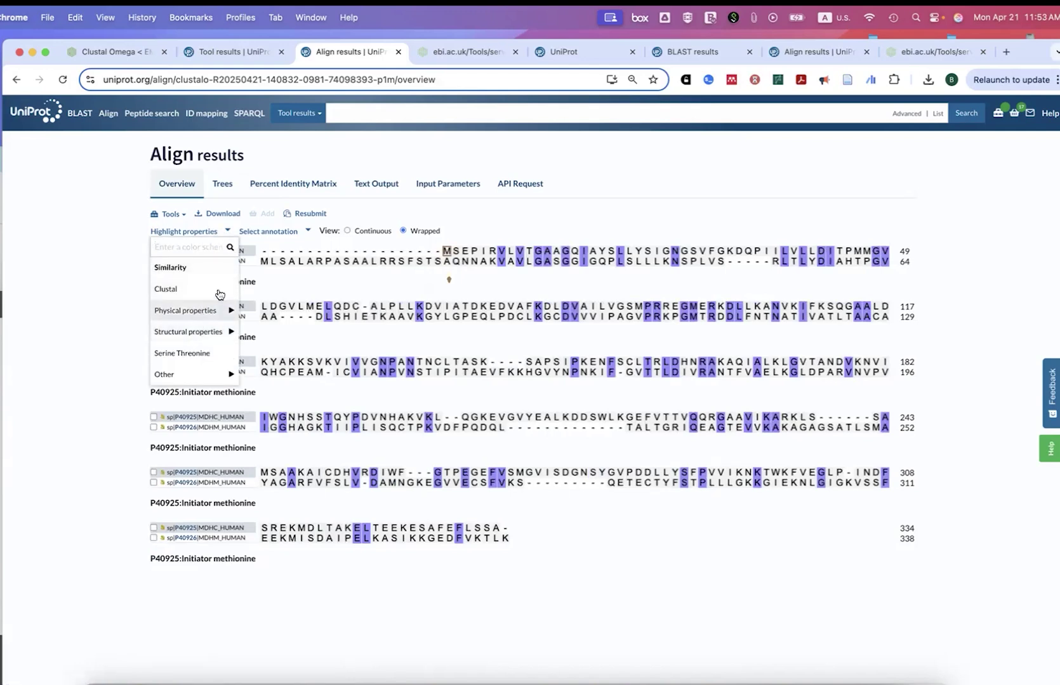
click(305, 231)
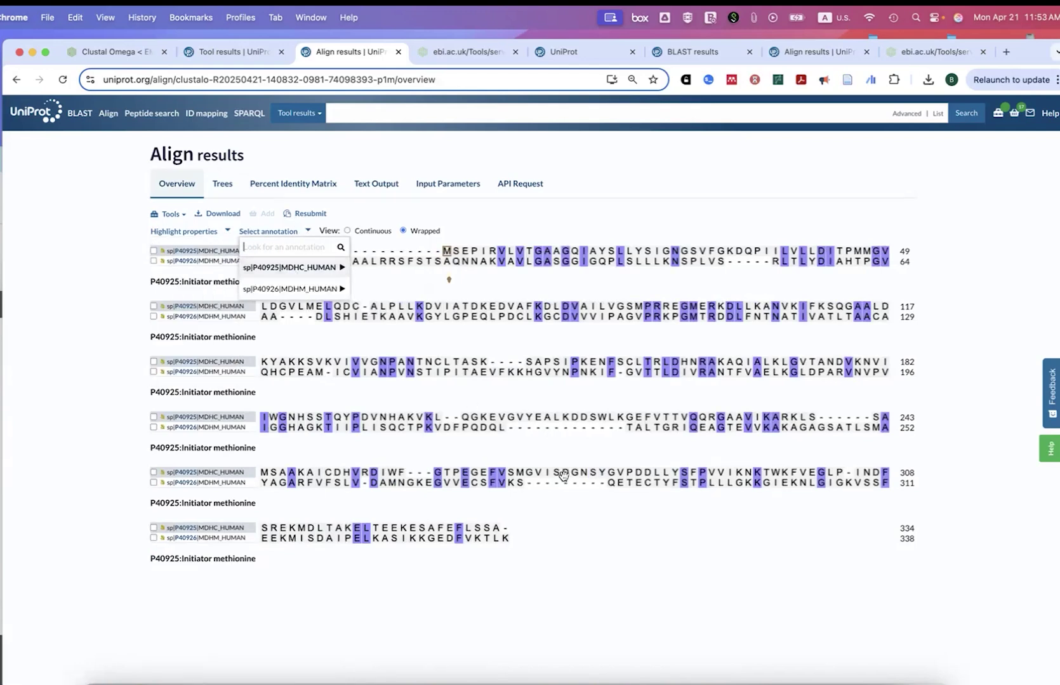
click(577, 398)
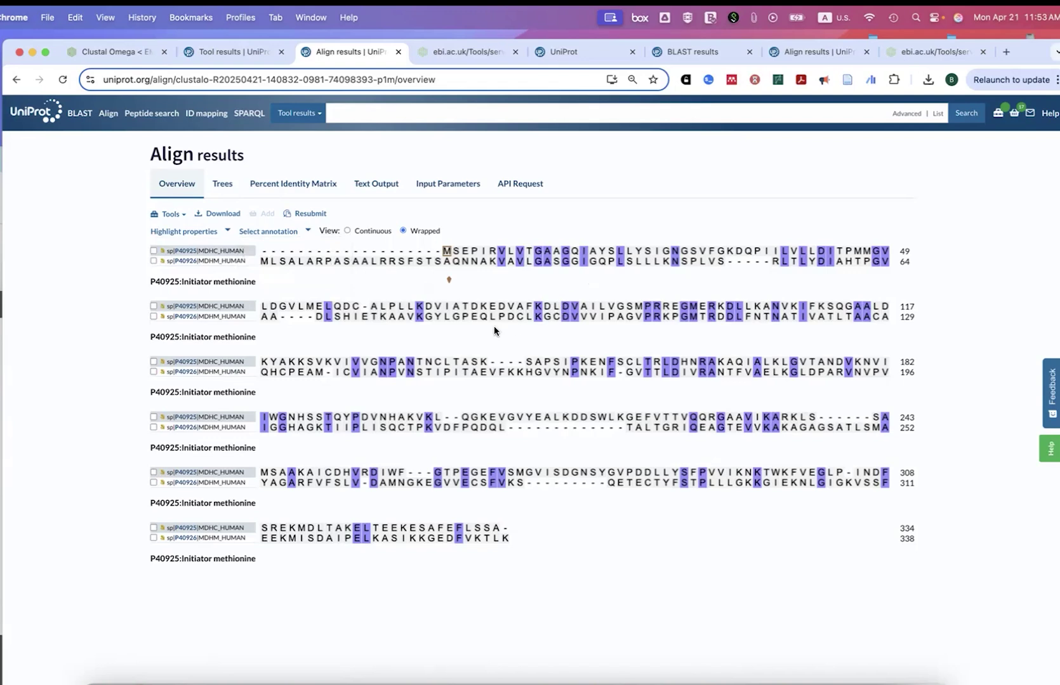
scroll(494, 330, down, 1)
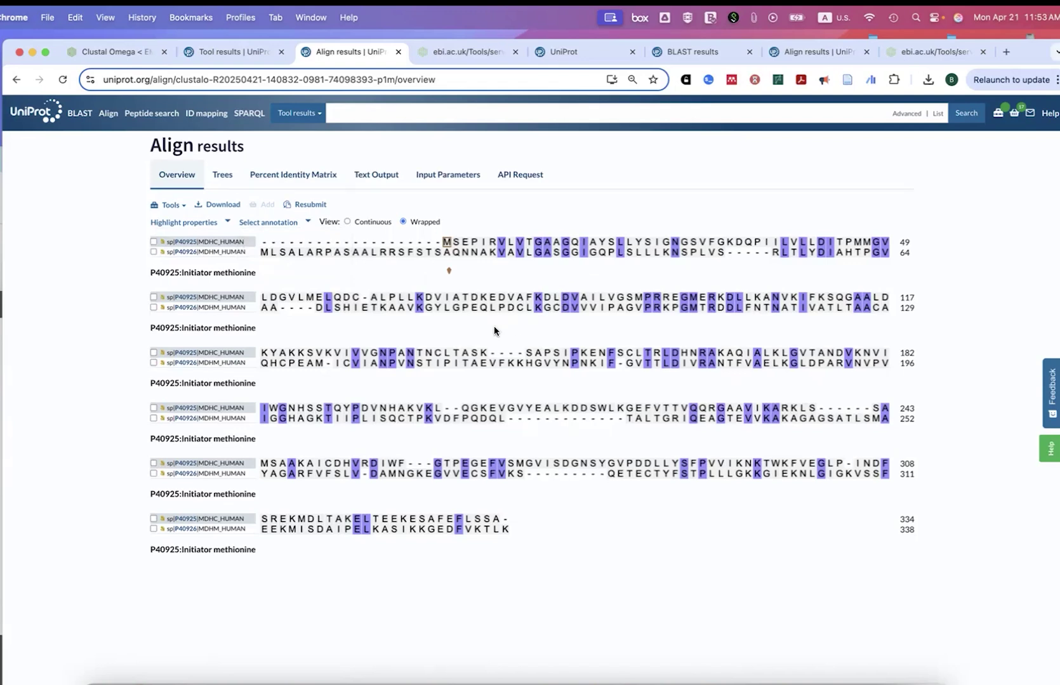
click(219, 206)
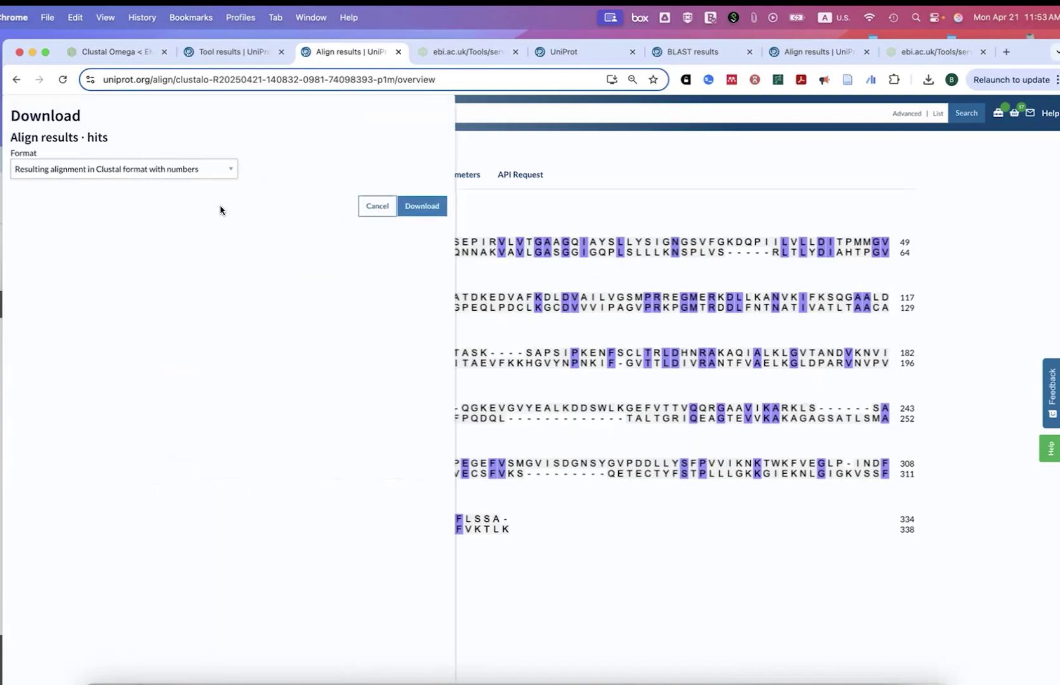
click(376, 204)
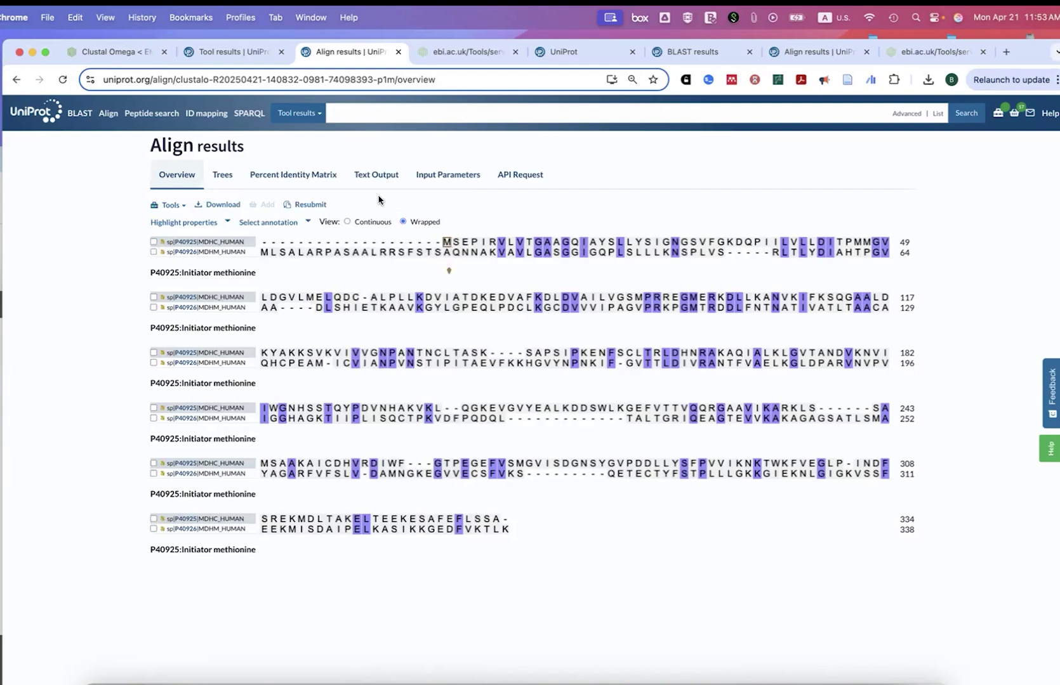
scroll(284, 283, down, 1)
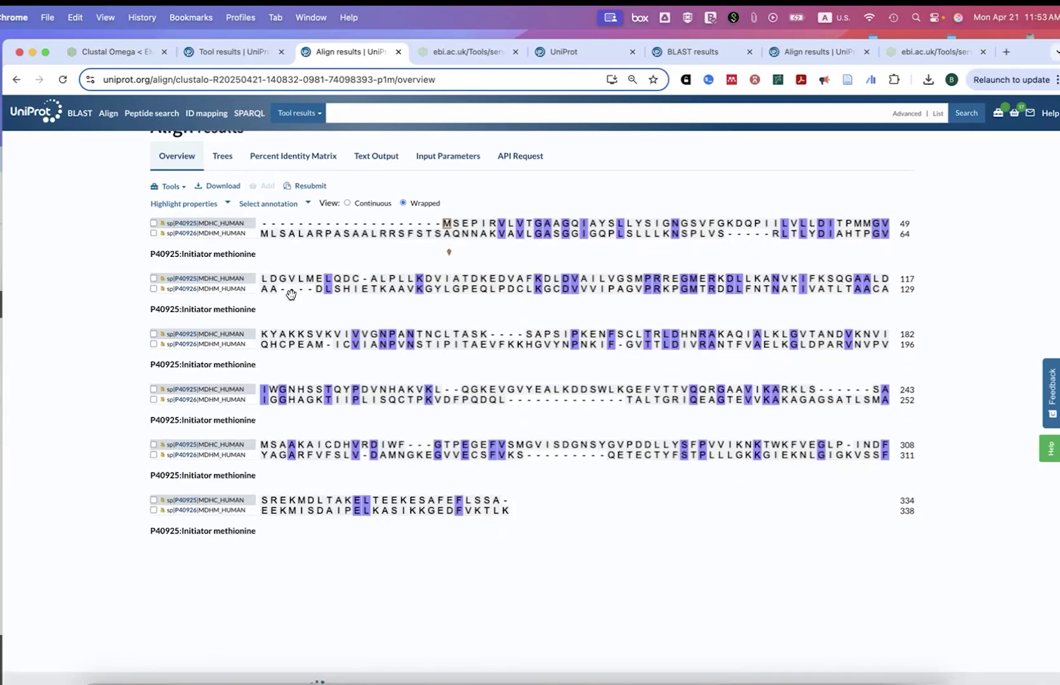
scroll(282, 273, up, 2)
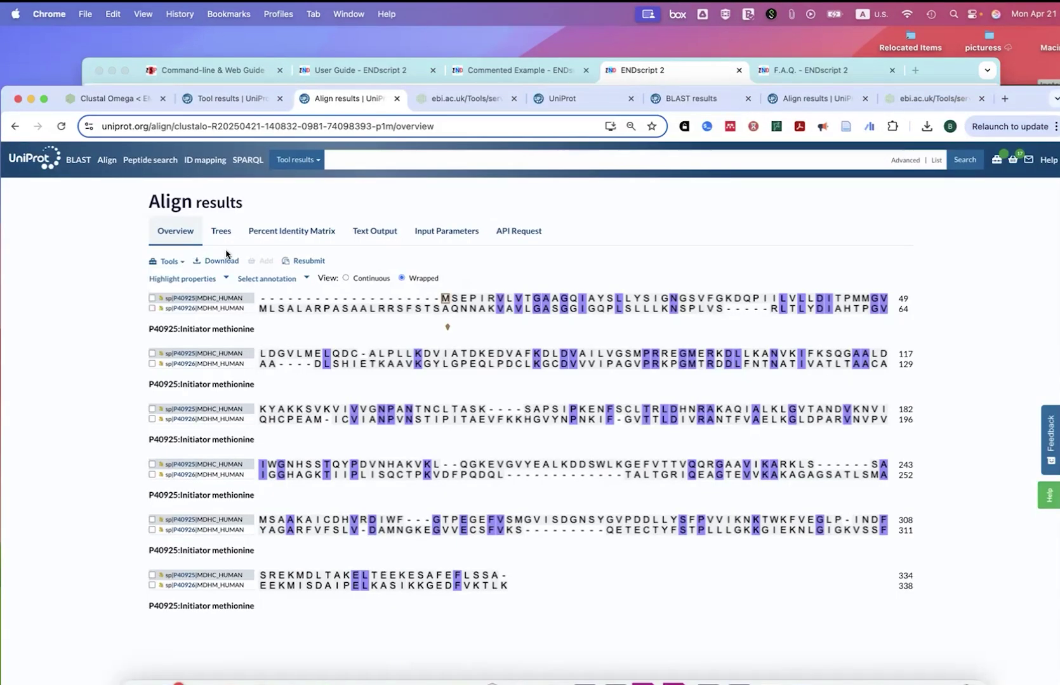
Step: Download the resulting alignment in Clustal format and view the Clustal alignment text and its page-saving options
click(224, 259)
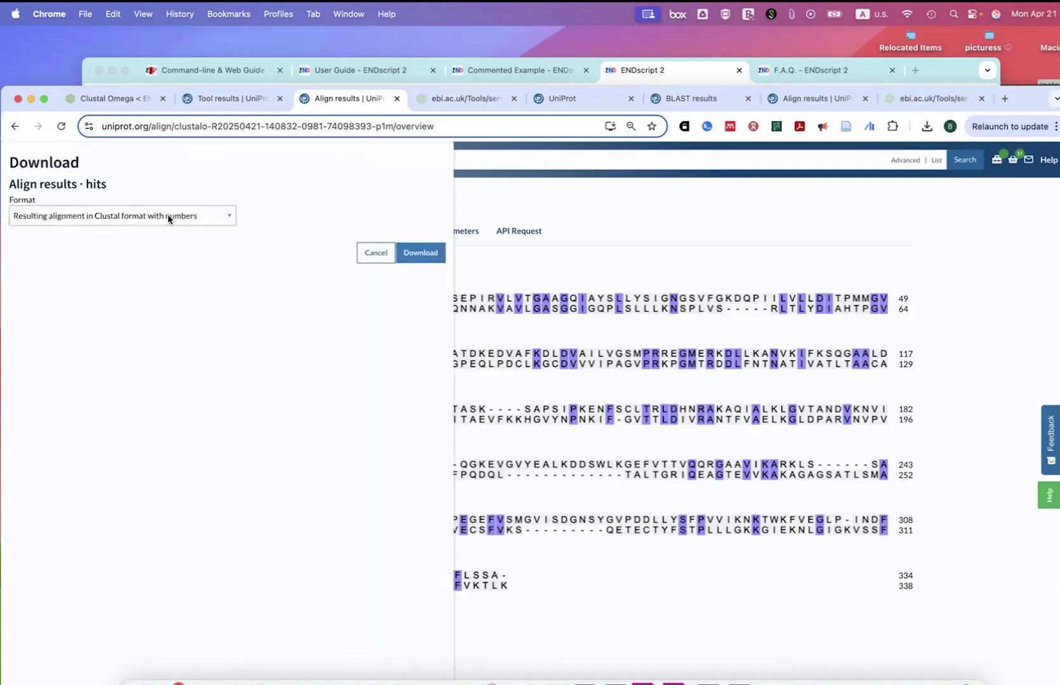
click(168, 216)
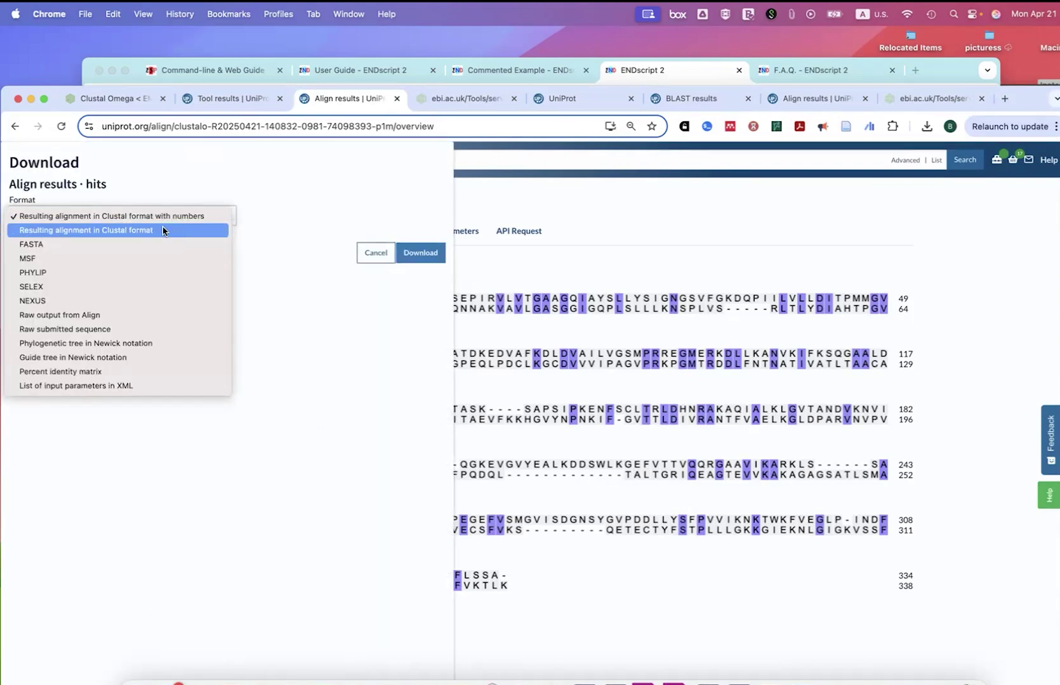
click(163, 231)
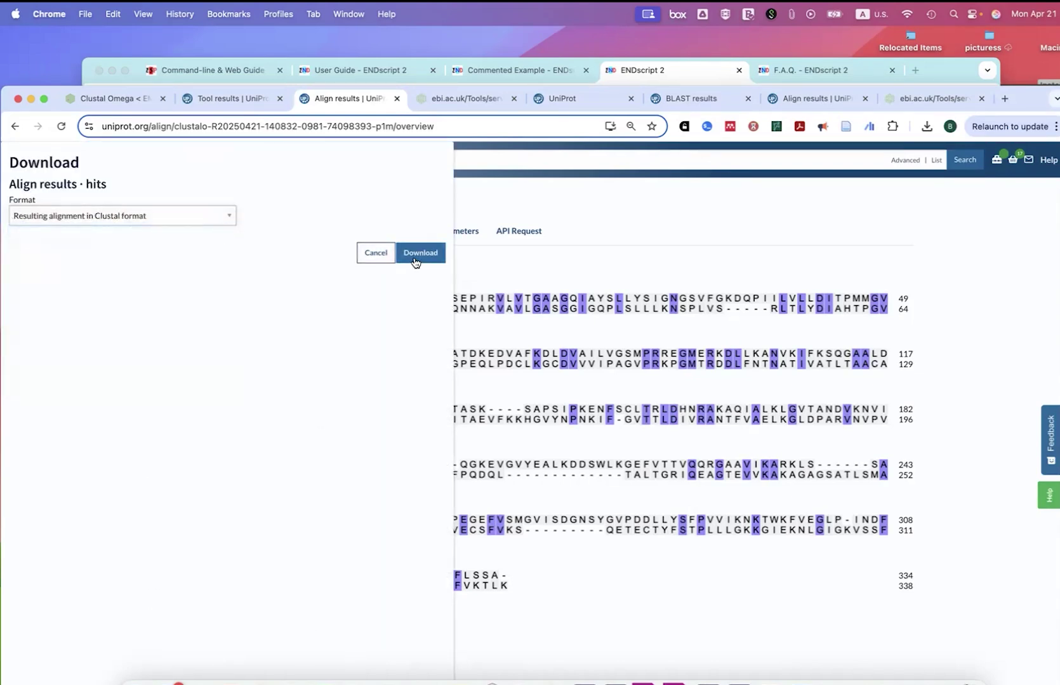
click(416, 256)
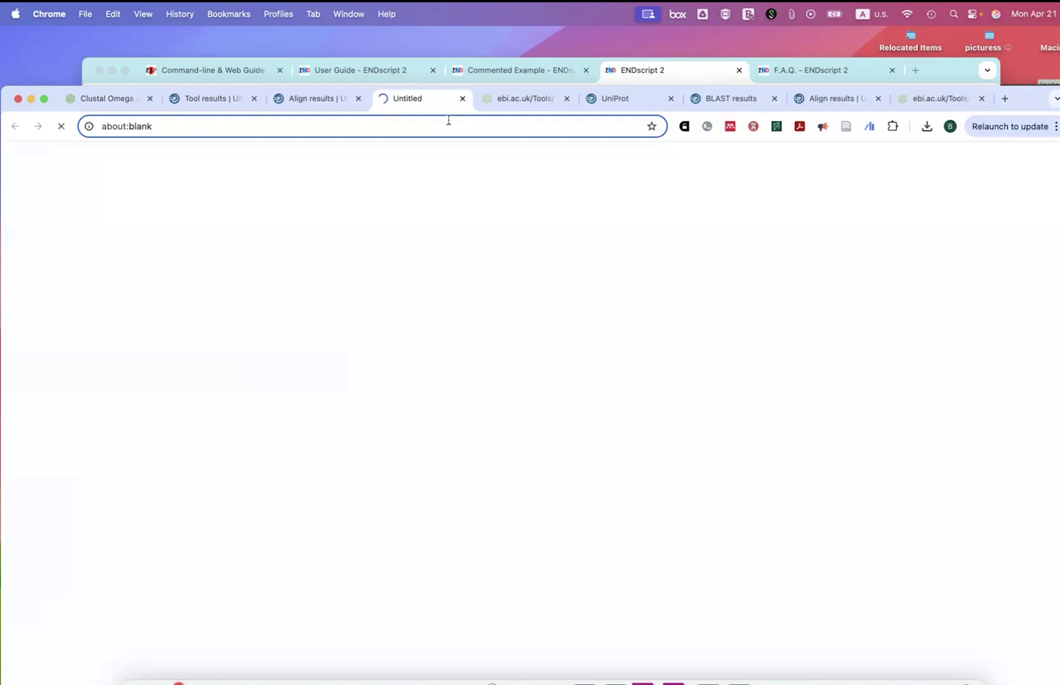
click(489, 99)
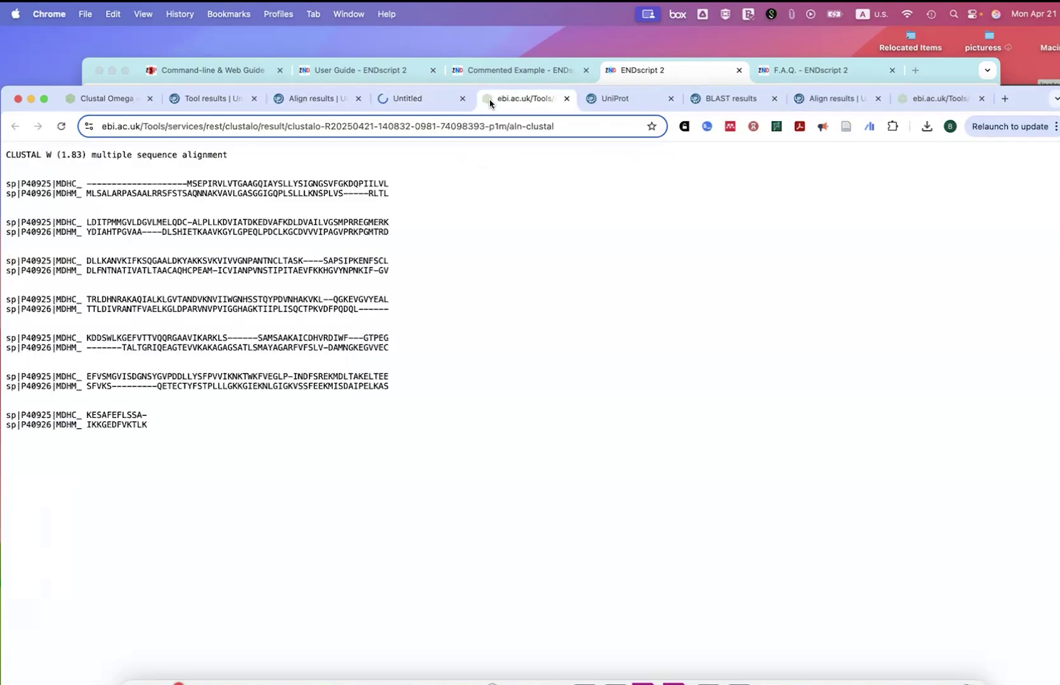
right_click(477, 172)
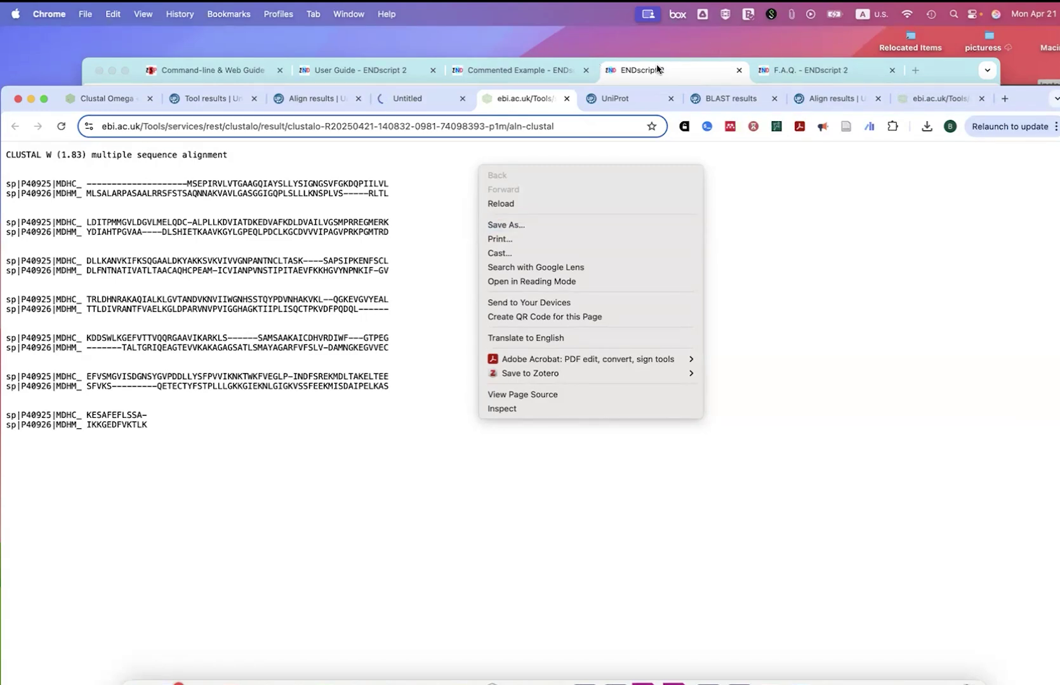
Step: Switch to the ESPript window and examine its empty submission form, the filled-in form and the PDF alignment figure
click(724, 224)
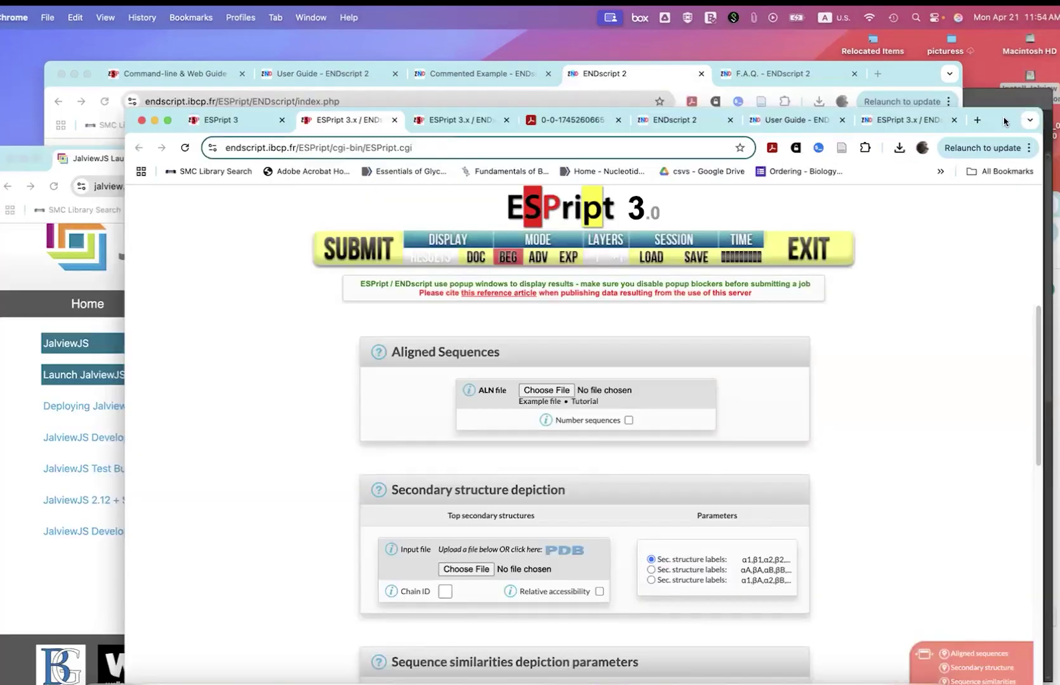
drag(1005, 127, 1000, 90)
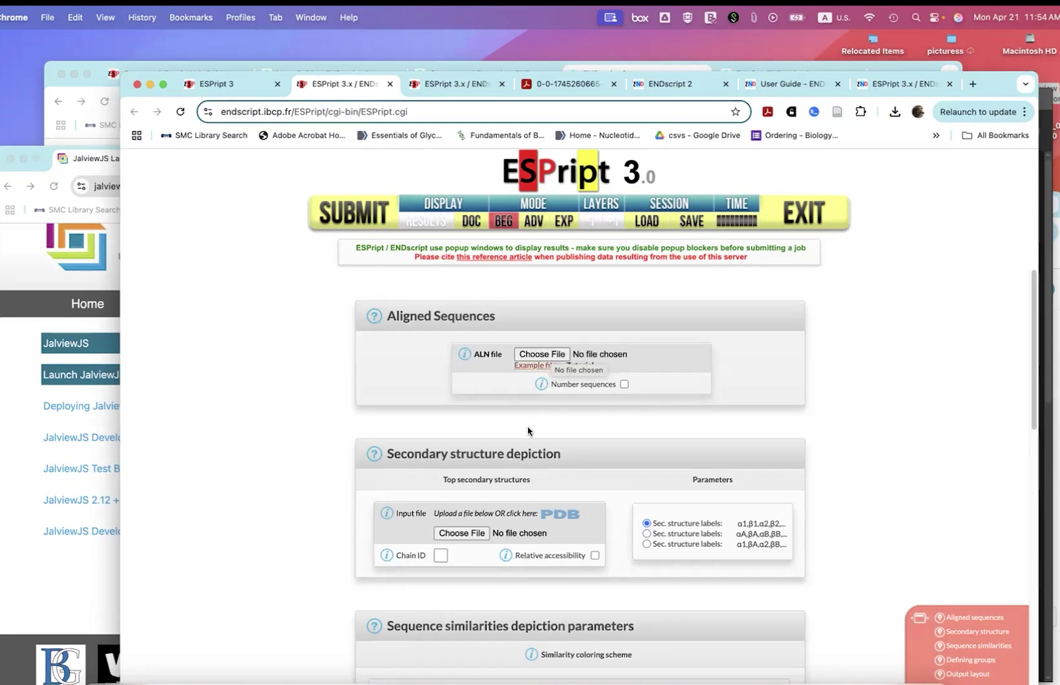
scroll(546, 368, down, 3)
click(460, 91)
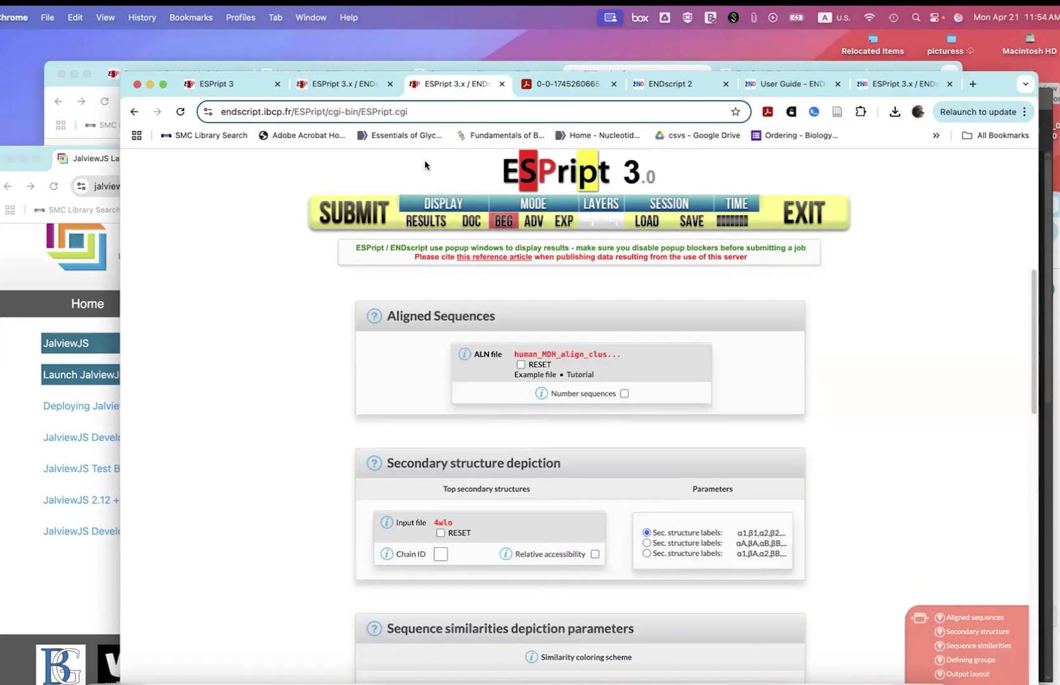
click(547, 82)
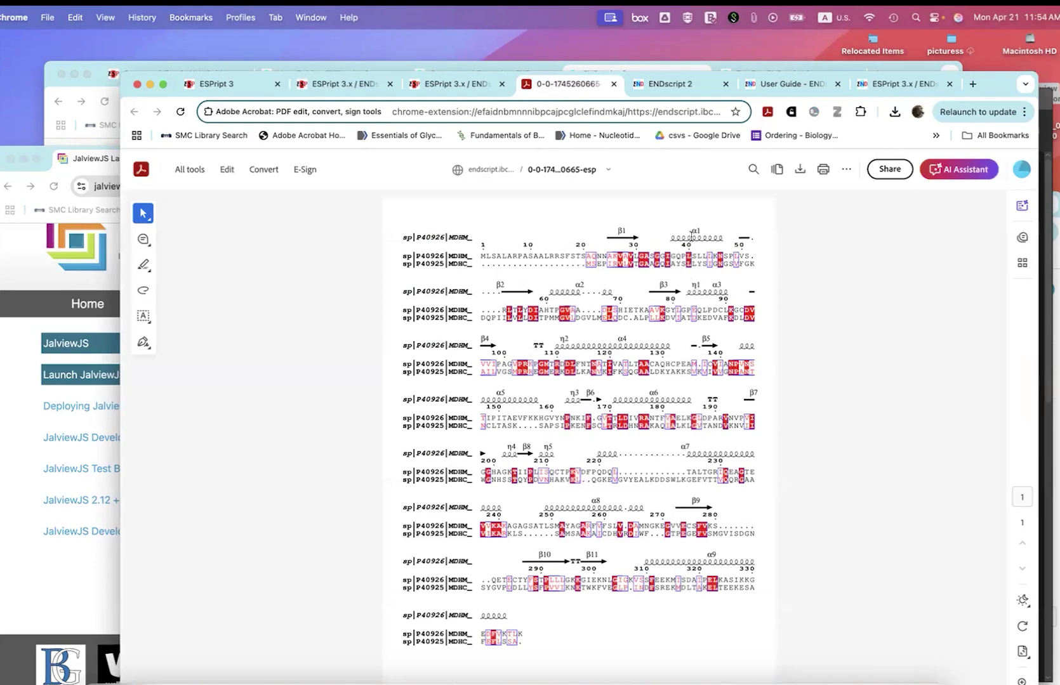
Step: View the ESPript home page and open its gallery of example outputs
click(239, 84)
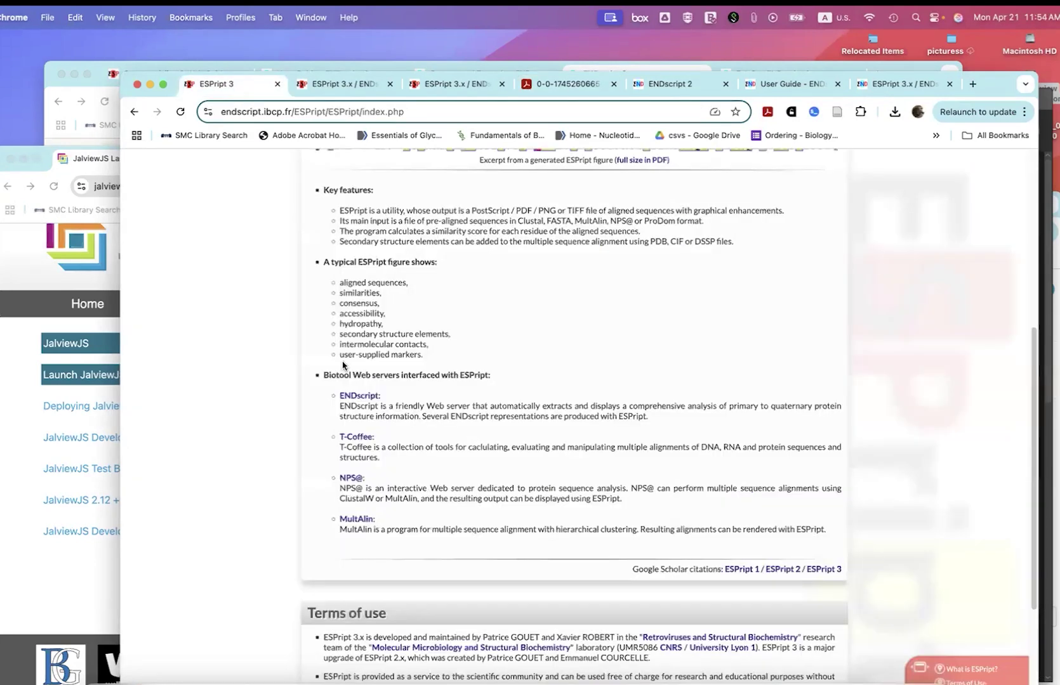
scroll(342, 365, up, 6)
scroll(394, 286, down, 1)
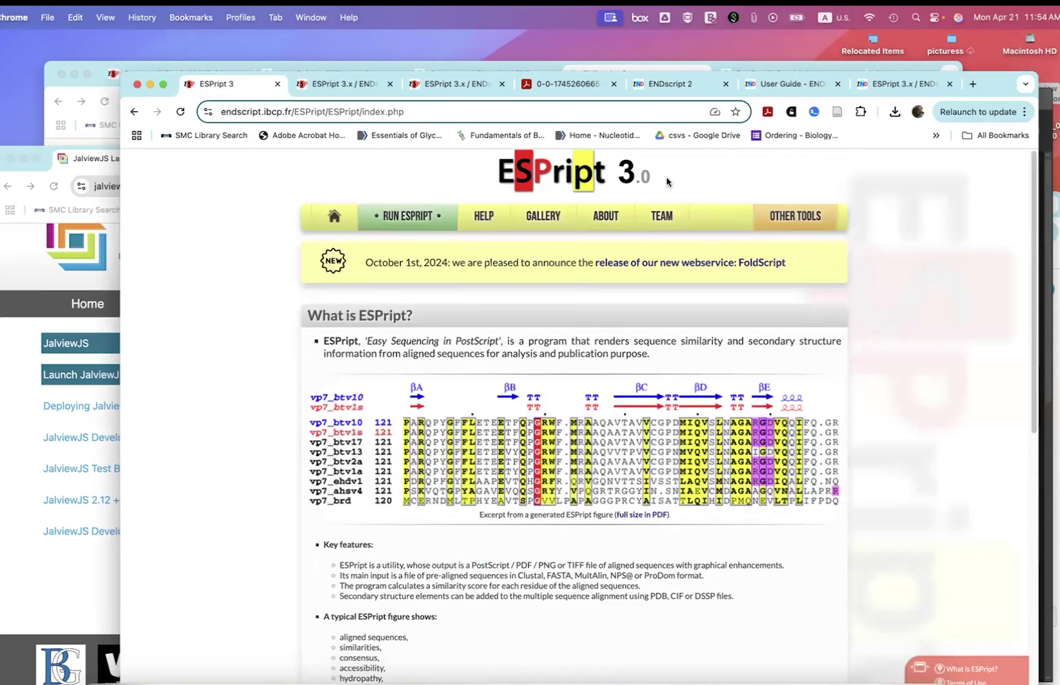
mouse_move(530, 217)
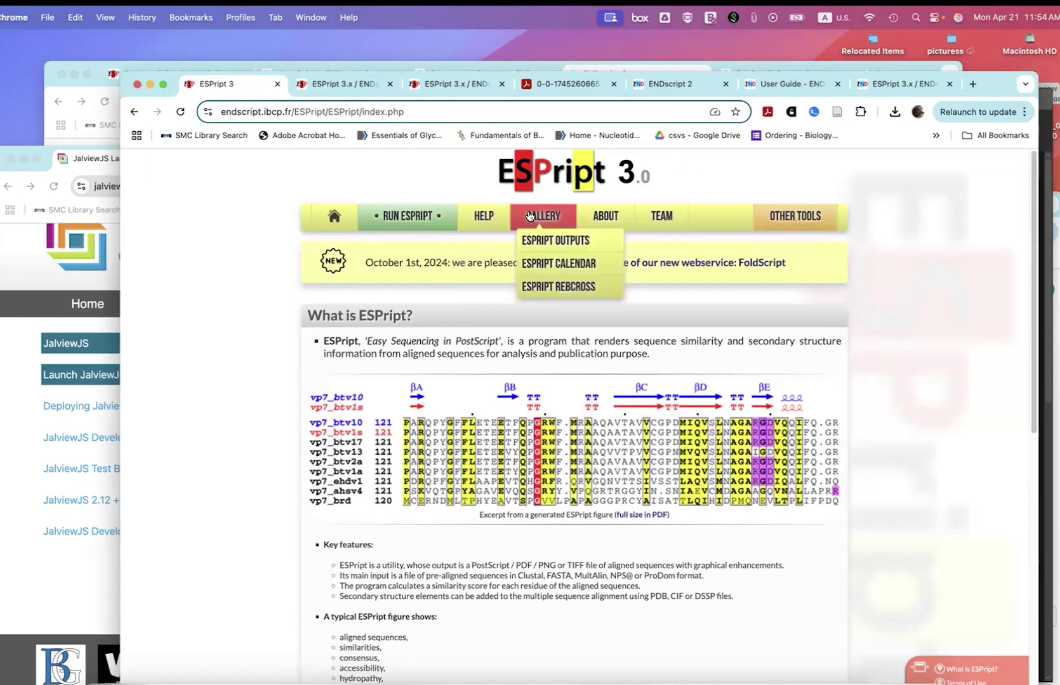
click(536, 239)
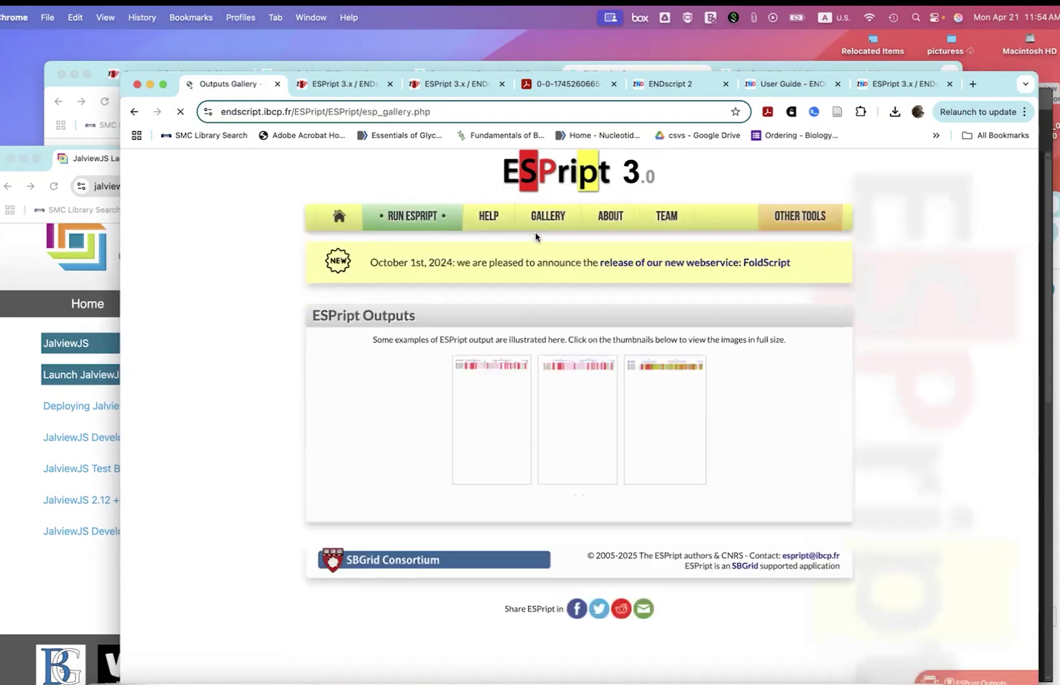
Step: View a gallery example output, the empty ESPript form's sections and its page for retrieving a deposited PDB structure
scroll(475, 500, down, 2)
click(475, 500)
click(512, 340)
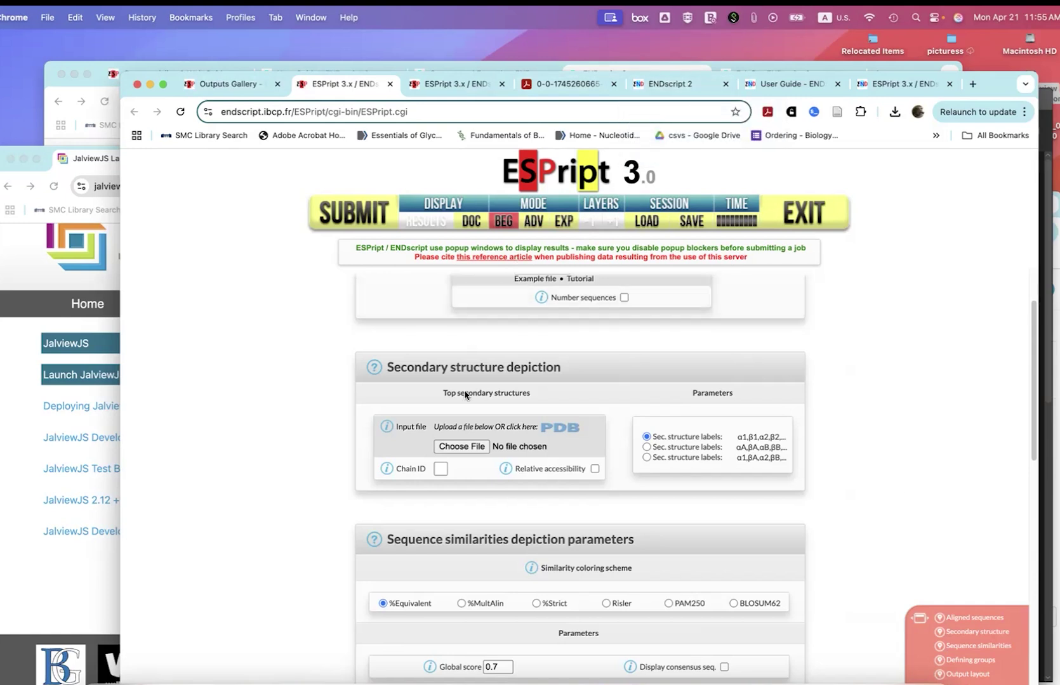
scroll(464, 430, down, 2)
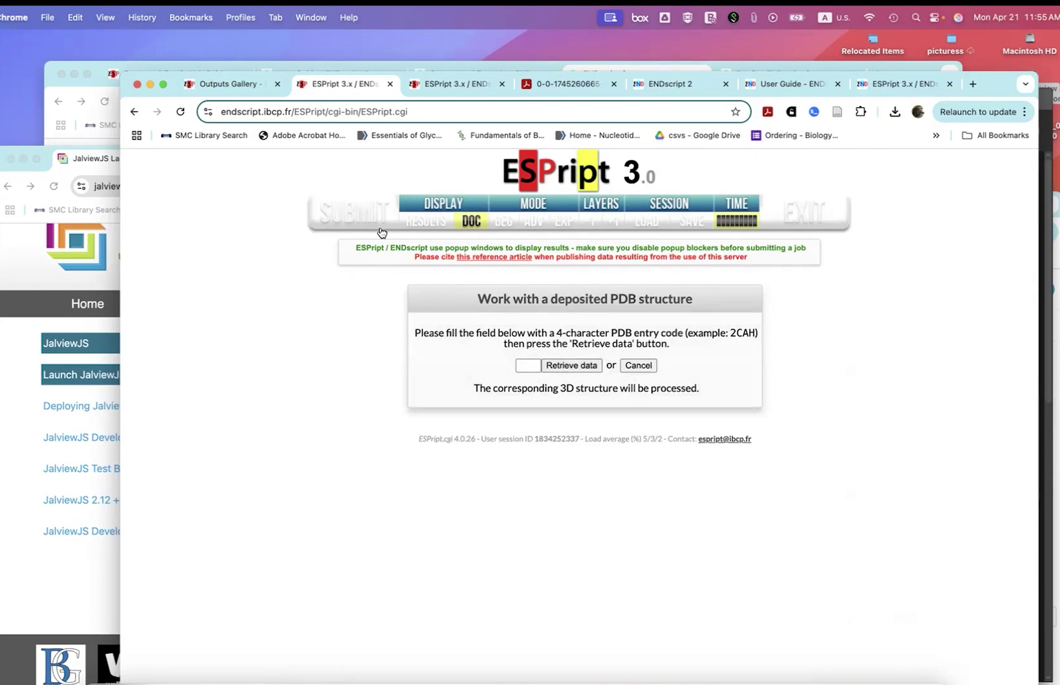
click(533, 371)
Step: Examine the filled-in ESPript form's alignment file, 4wlo structure, similarity colouring, sequence order with its help text, output layout and file formats
click(470, 85)
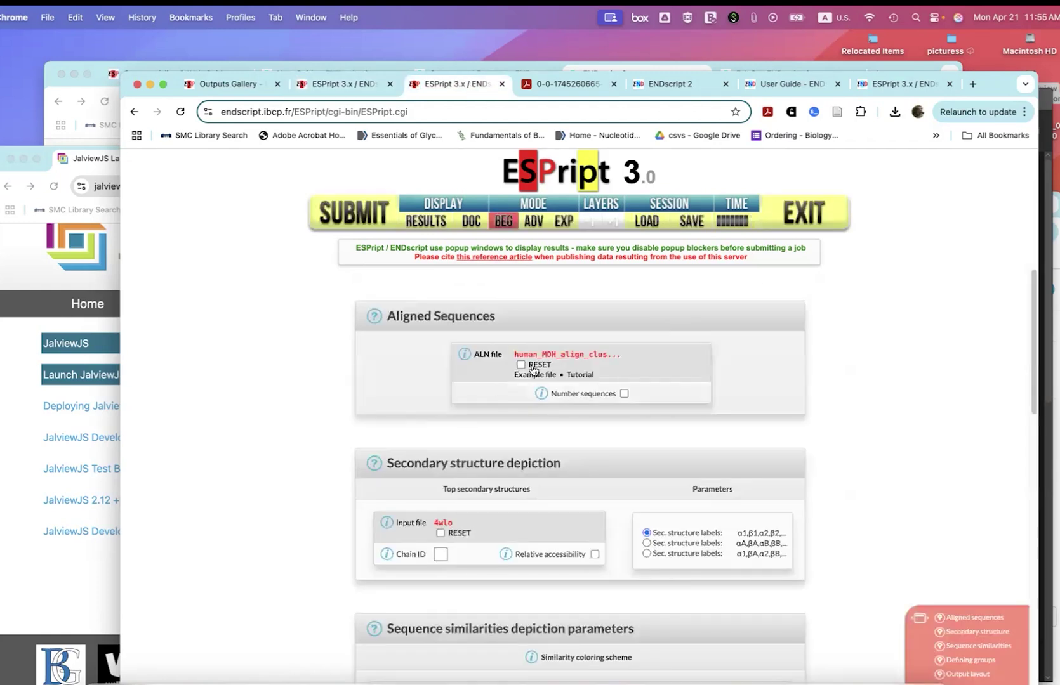
scroll(574, 357, down, 1)
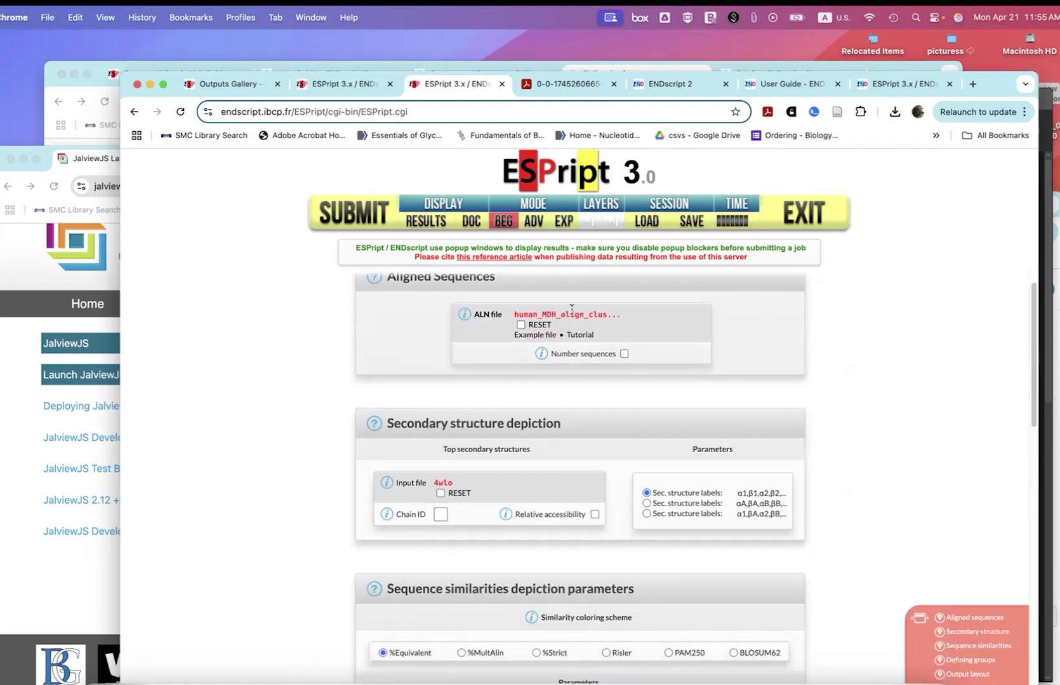
scroll(571, 309, down, 2)
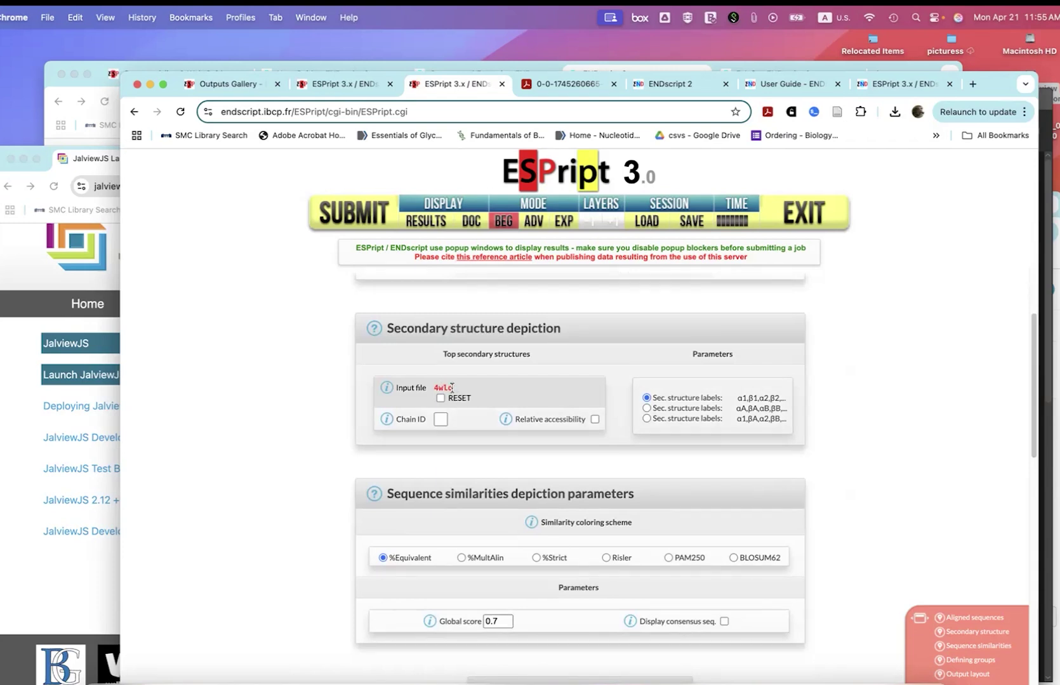
scroll(444, 444, down, 2)
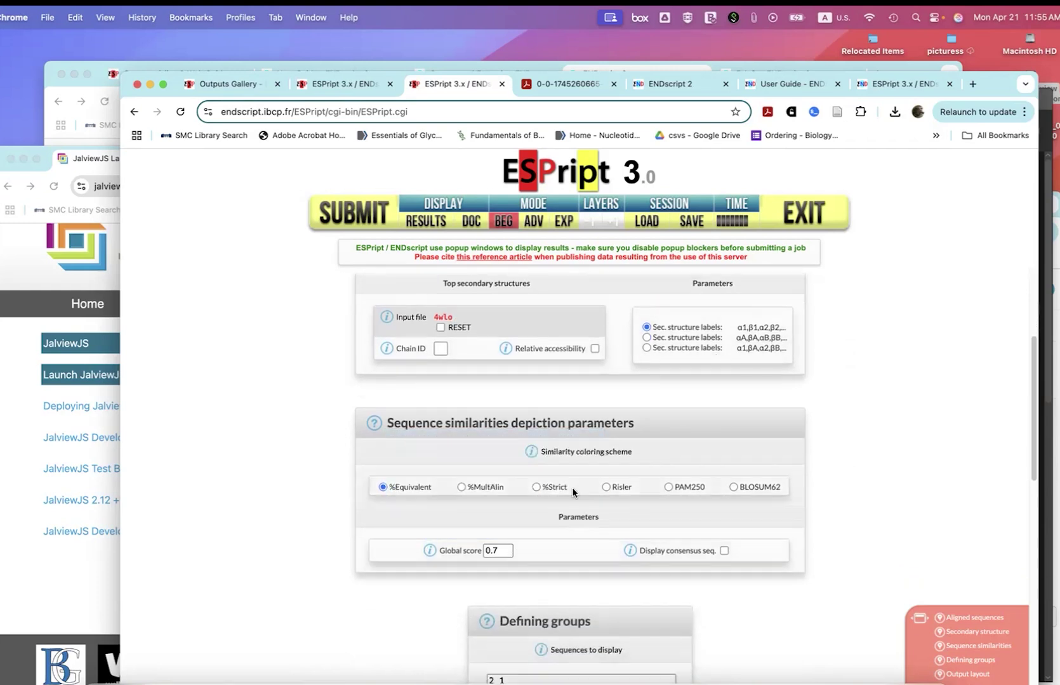
scroll(441, 457, down, 3)
scroll(521, 392, down, 3)
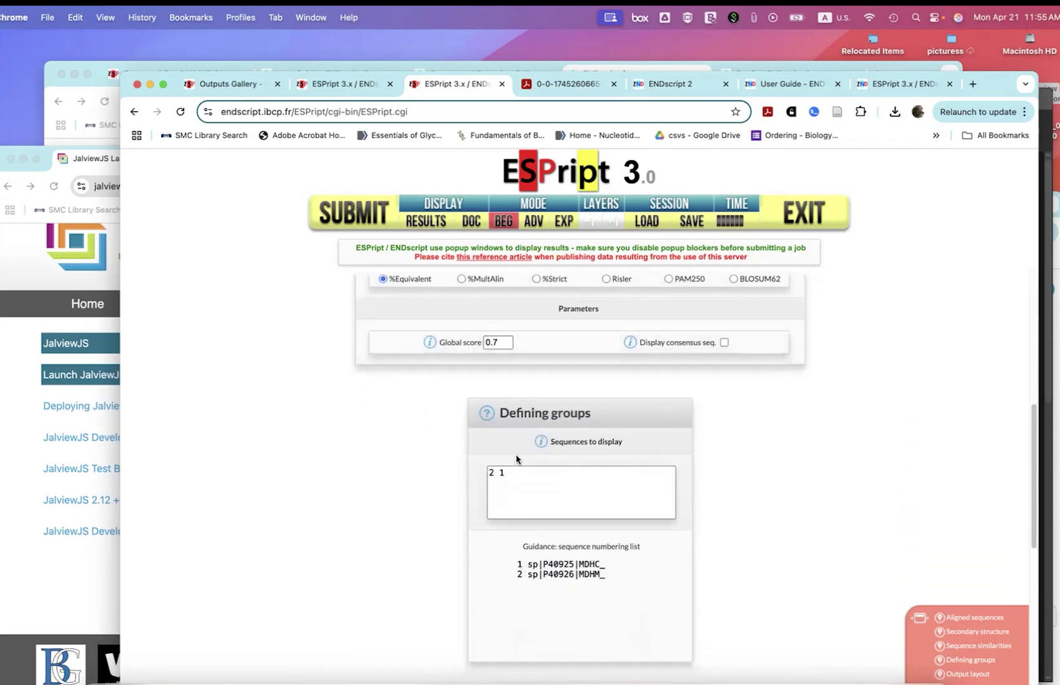
scroll(516, 456, down, 1)
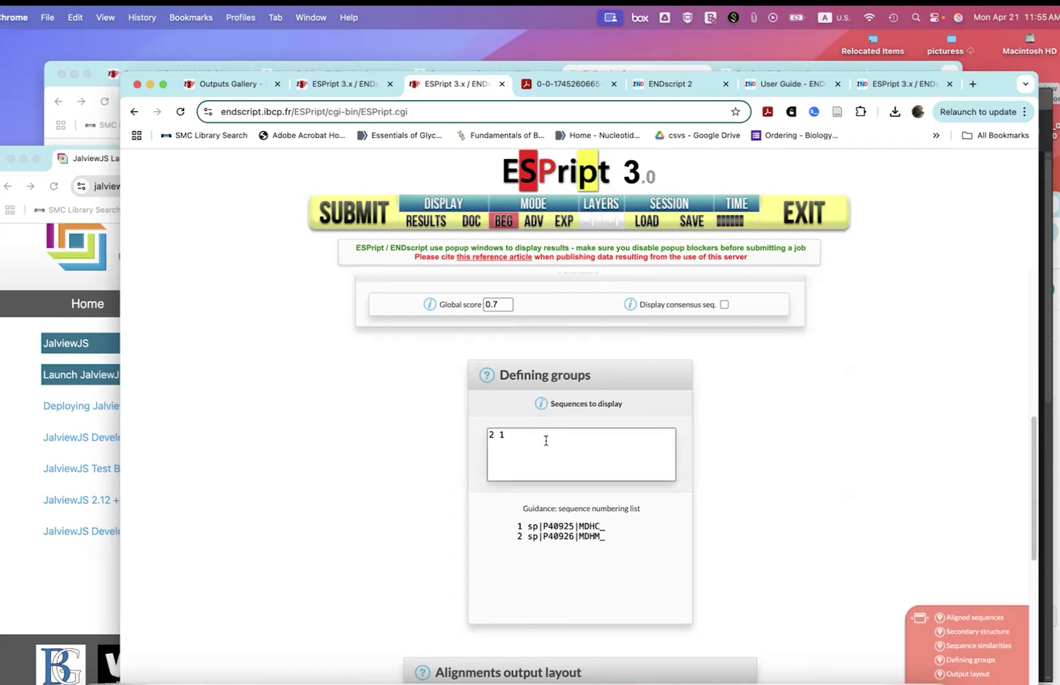
scroll(561, 285, up, 1)
scroll(560, 290, down, 1)
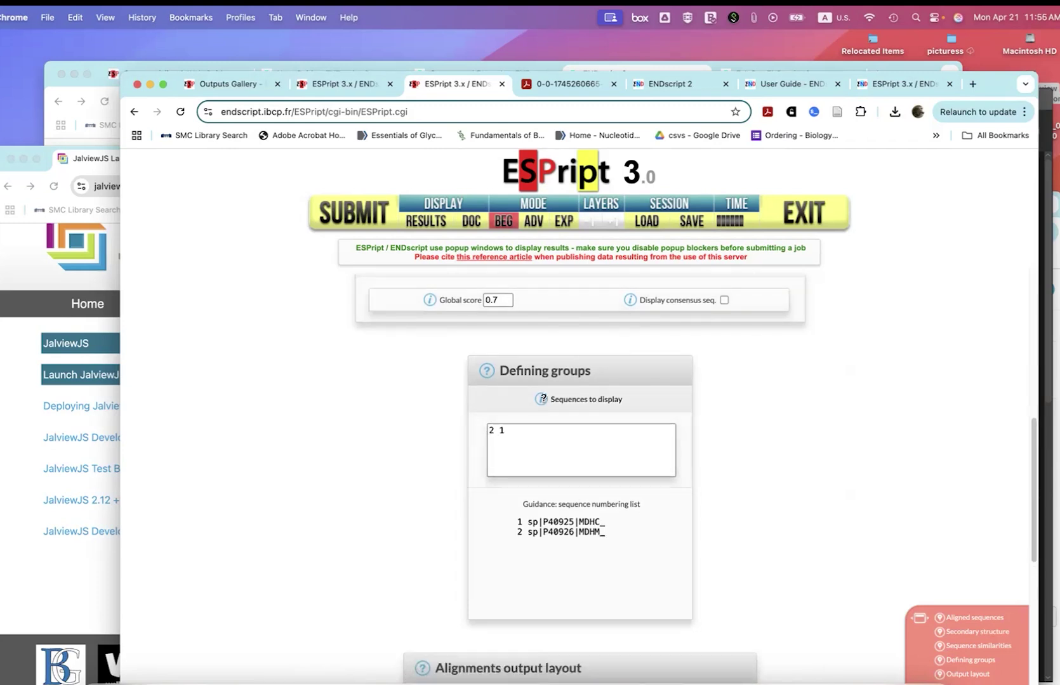
mouse_move(542, 399)
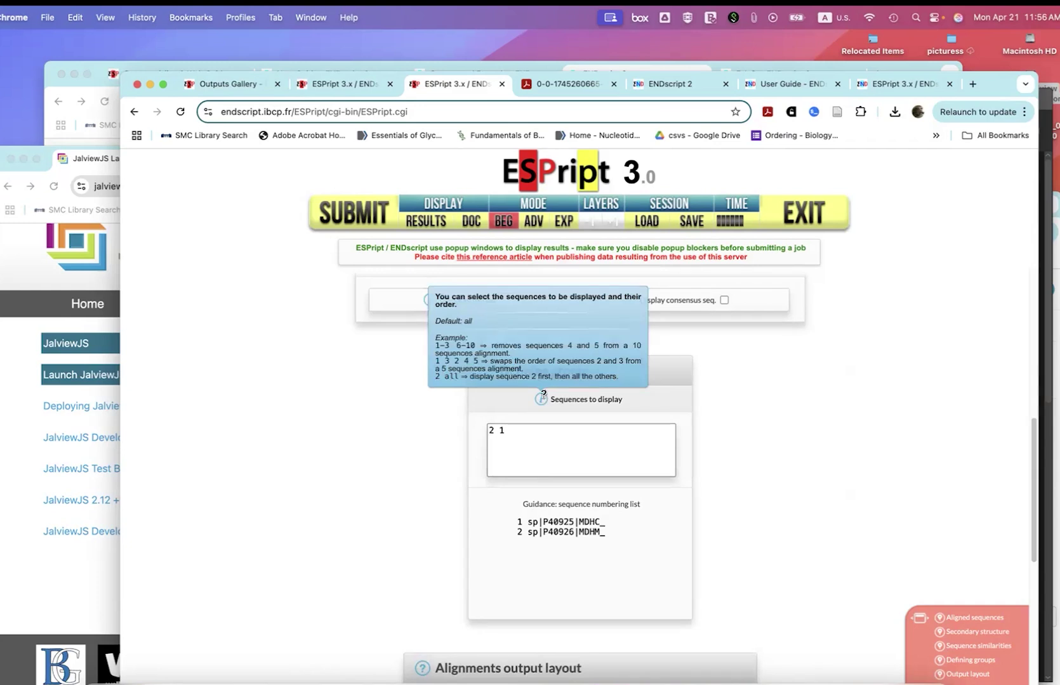
scroll(501, 432, down, 10)
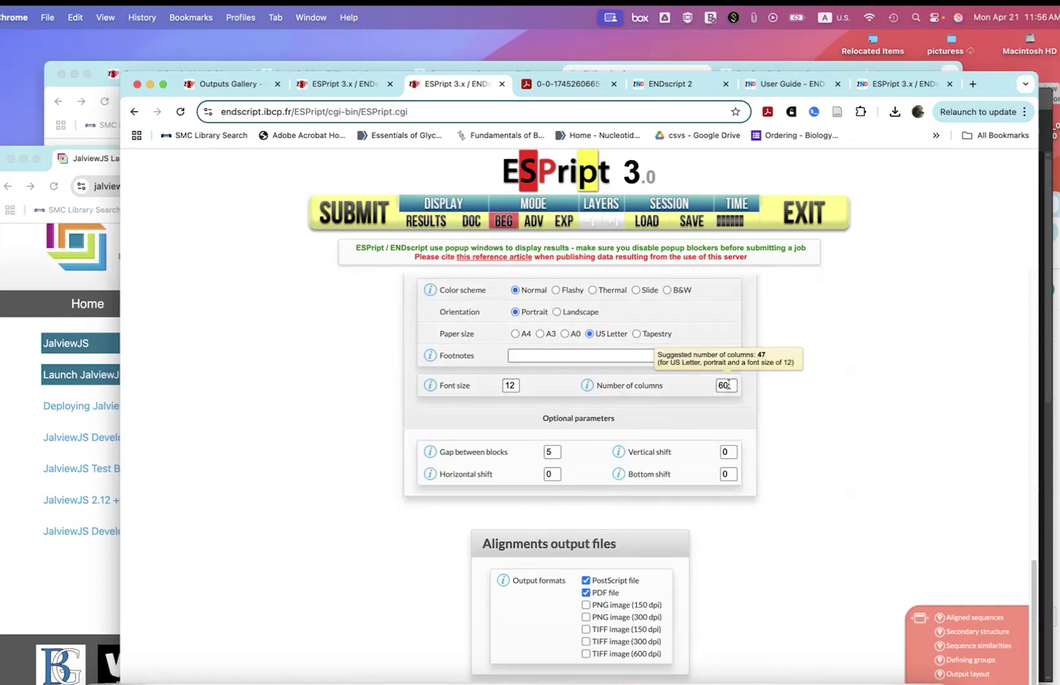
scroll(493, 470, down, 2)
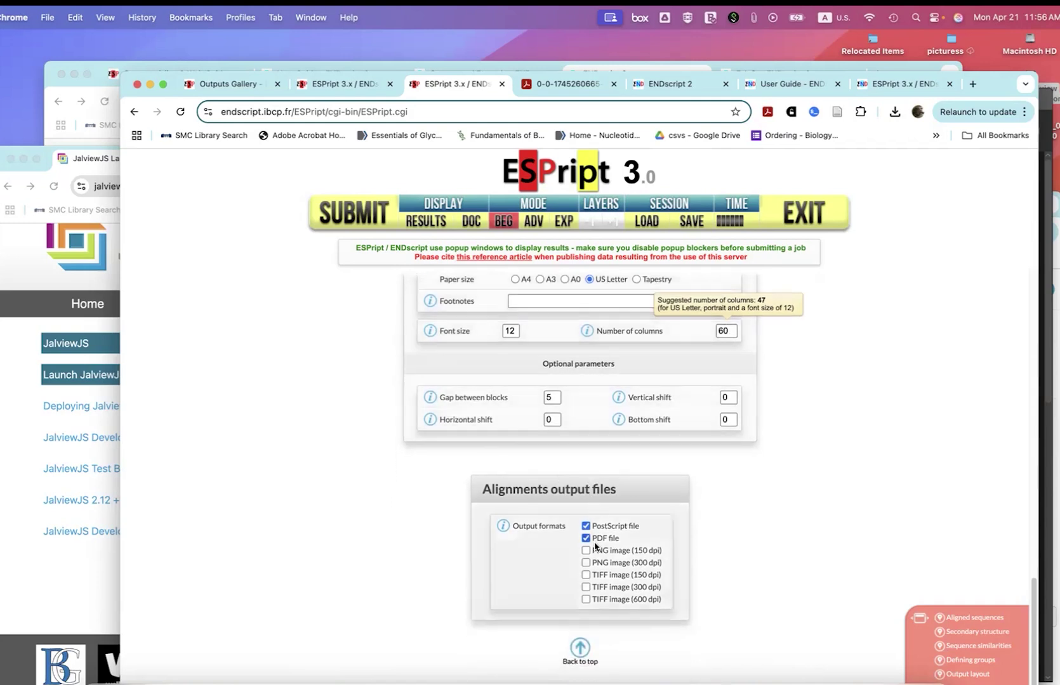
Step: Submit the ESPript job for the human MDH alignment with the 4wlo structure and move the results window aside
scroll(574, 473, up, 15)
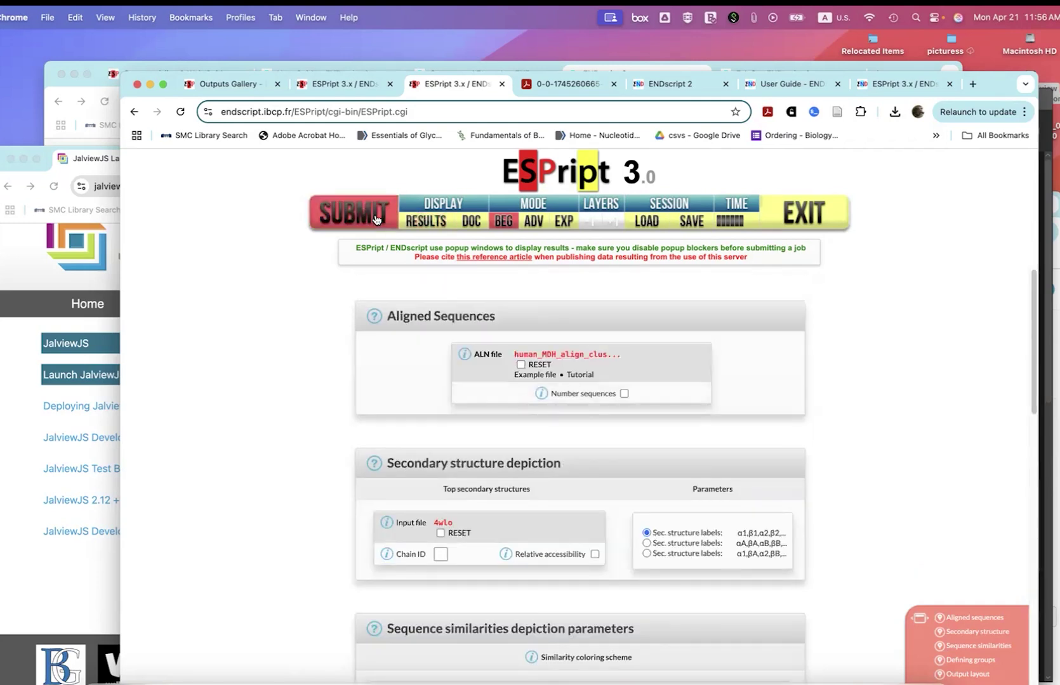
click(374, 219)
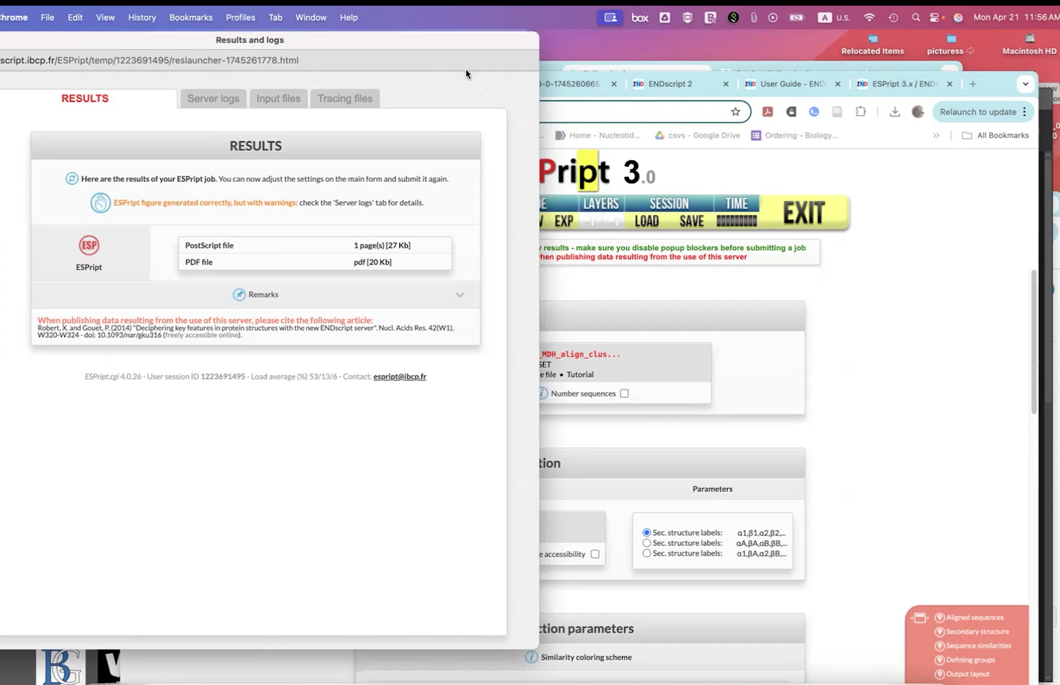
drag(463, 39, 490, 189)
click(480, 165)
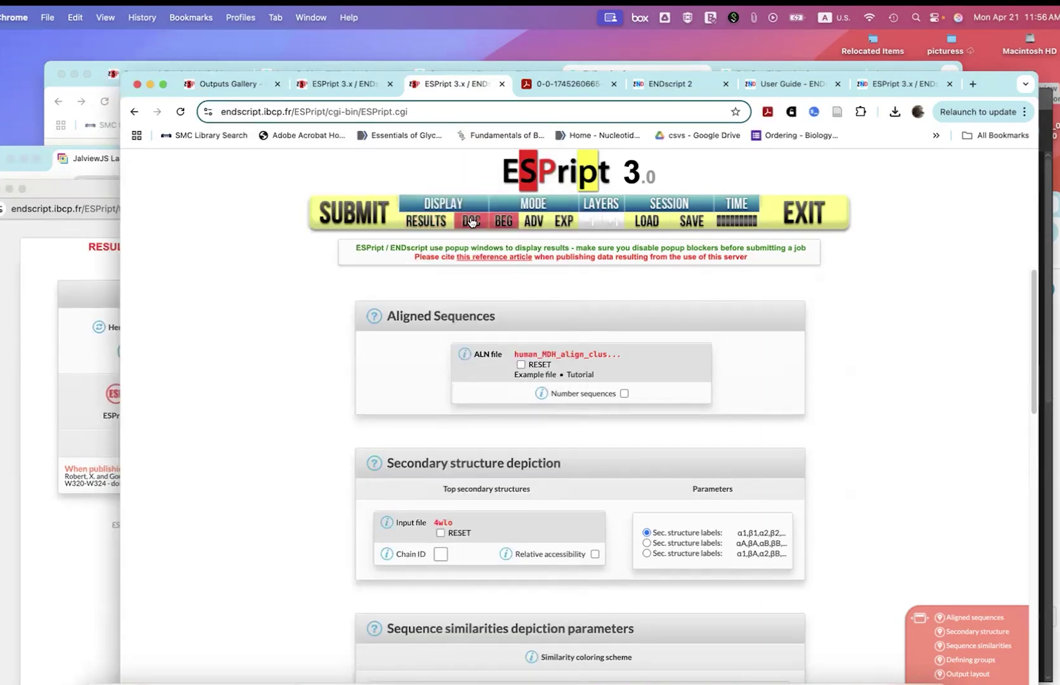
Step: Download the PostScript file from the ESPript results and open it in Adobe Illustrator
click(52, 303)
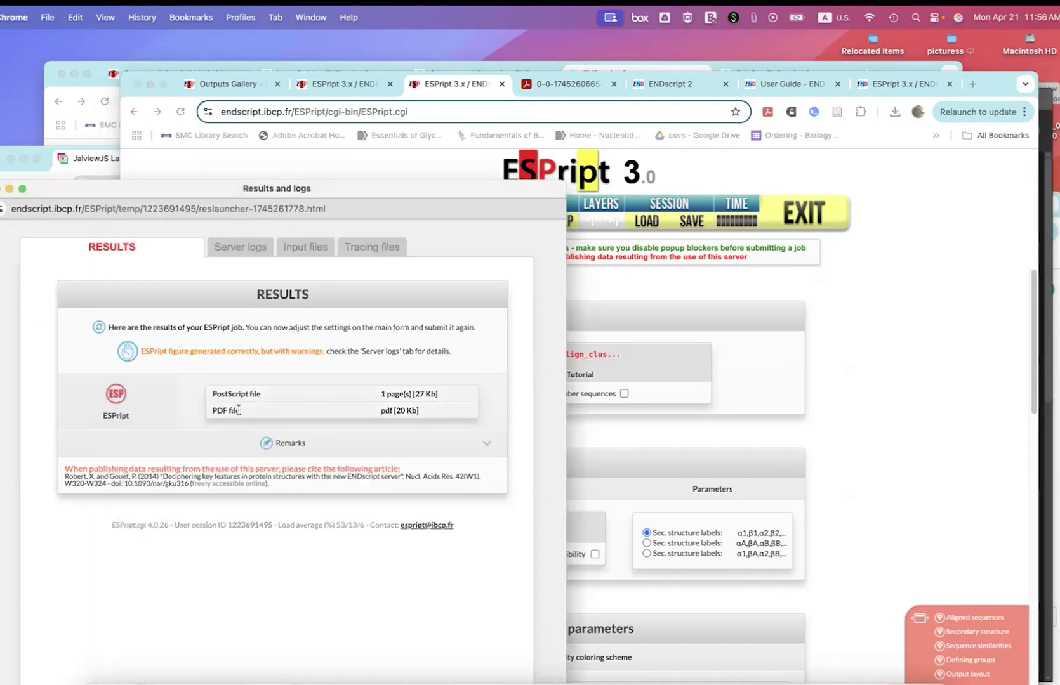
click(399, 395)
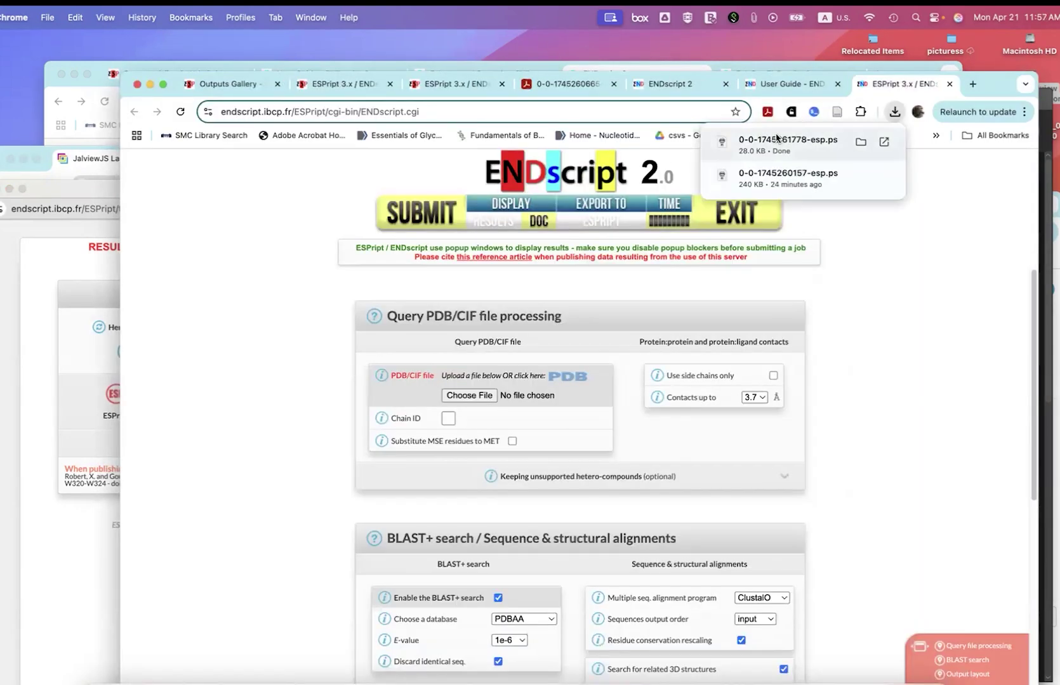
click(777, 139)
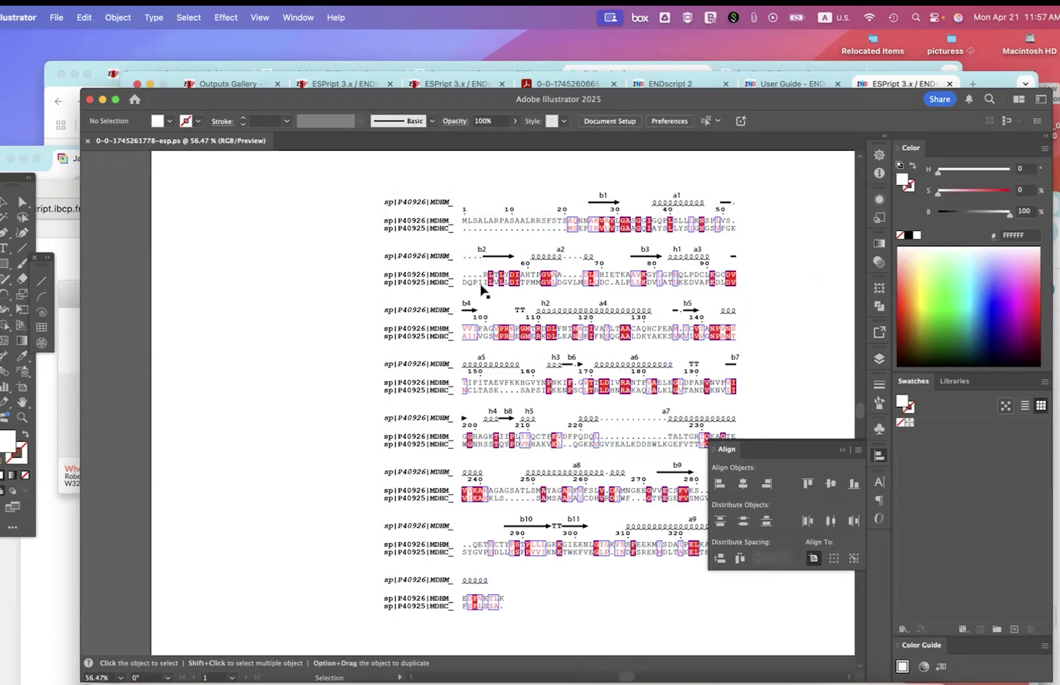
Step: Switch back to Chrome, return to the filled-in ESPript form and change it to expert mode
click(884, 84)
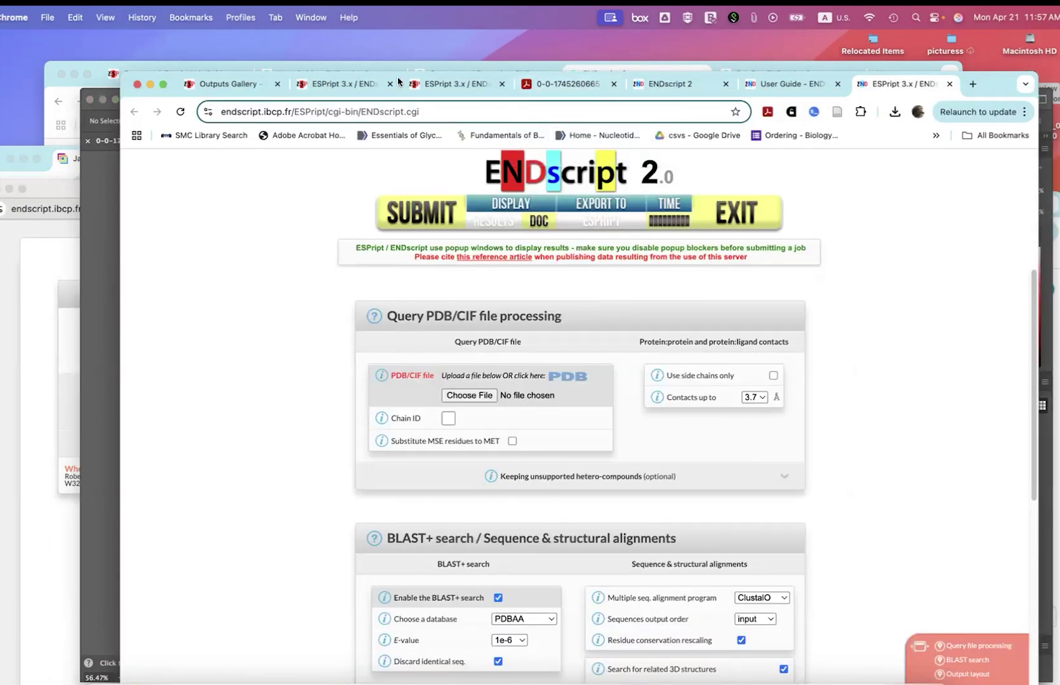
click(433, 86)
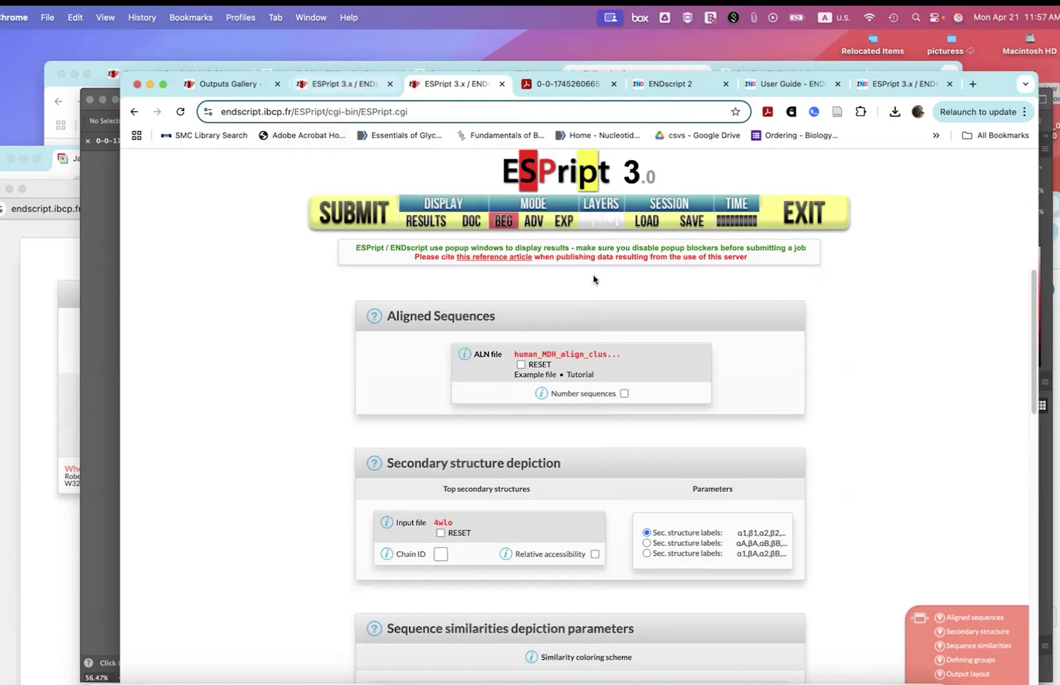
click(563, 221)
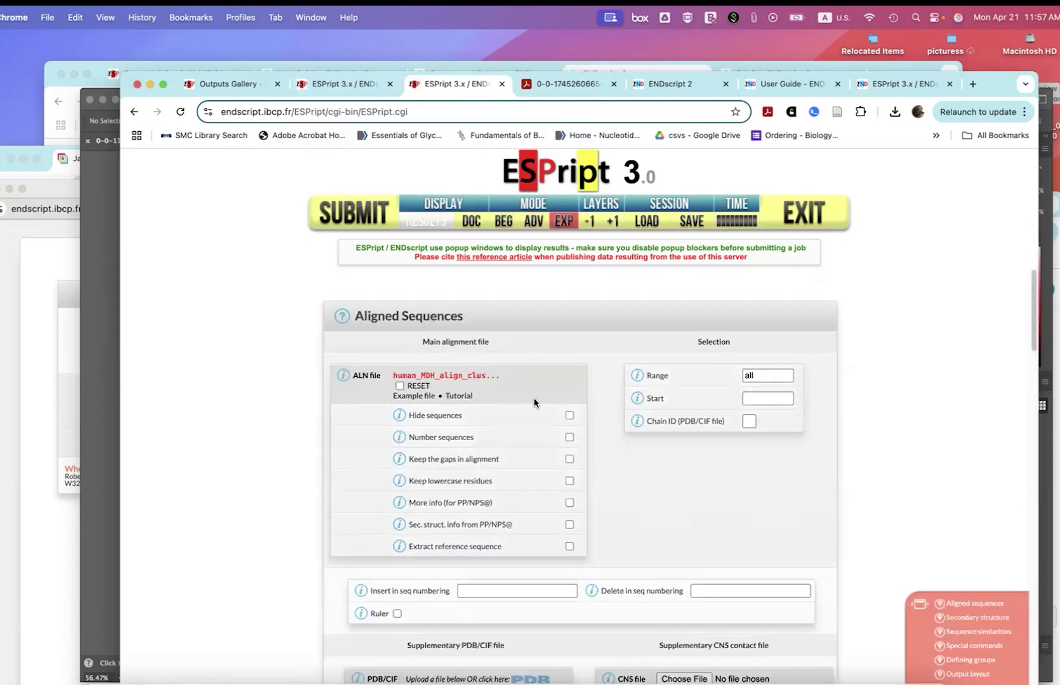
Step: Examine the expert mode's secondary structure, special character and colour, sequence naming, grouping and output layout options
scroll(534, 402, down, 10)
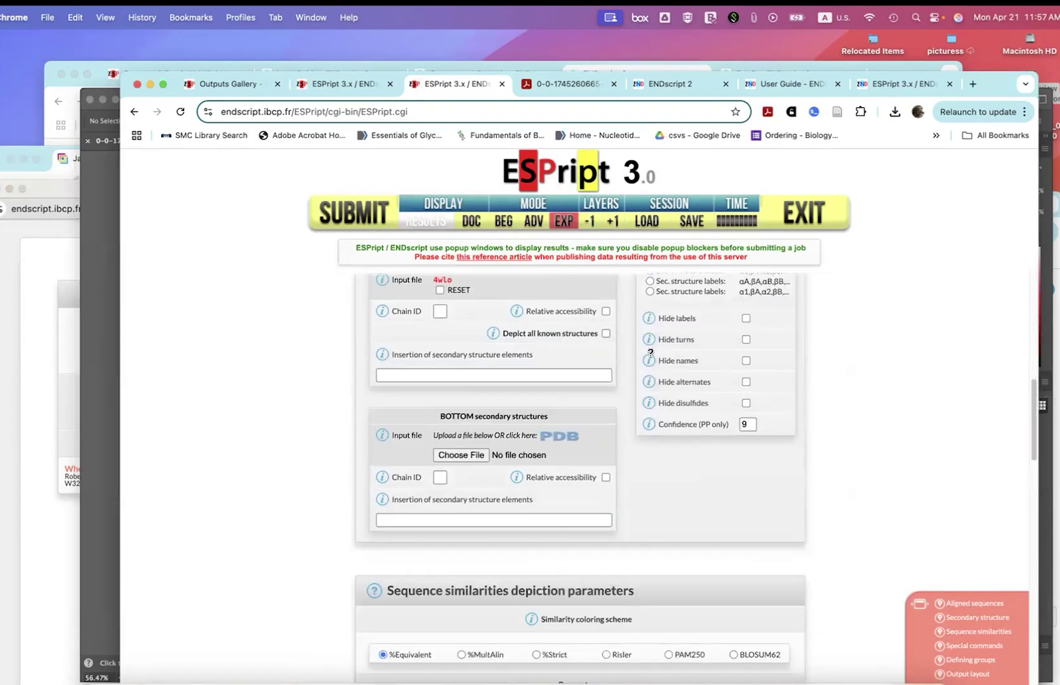
scroll(552, 473, down, 10)
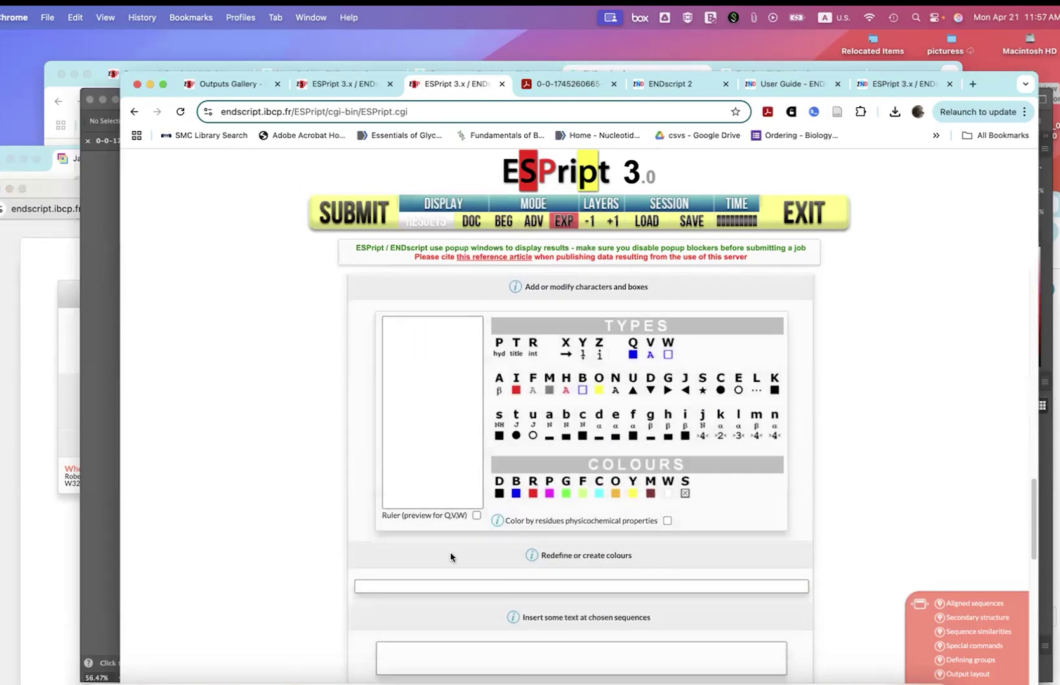
click(667, 472)
scroll(674, 497, down, 10)
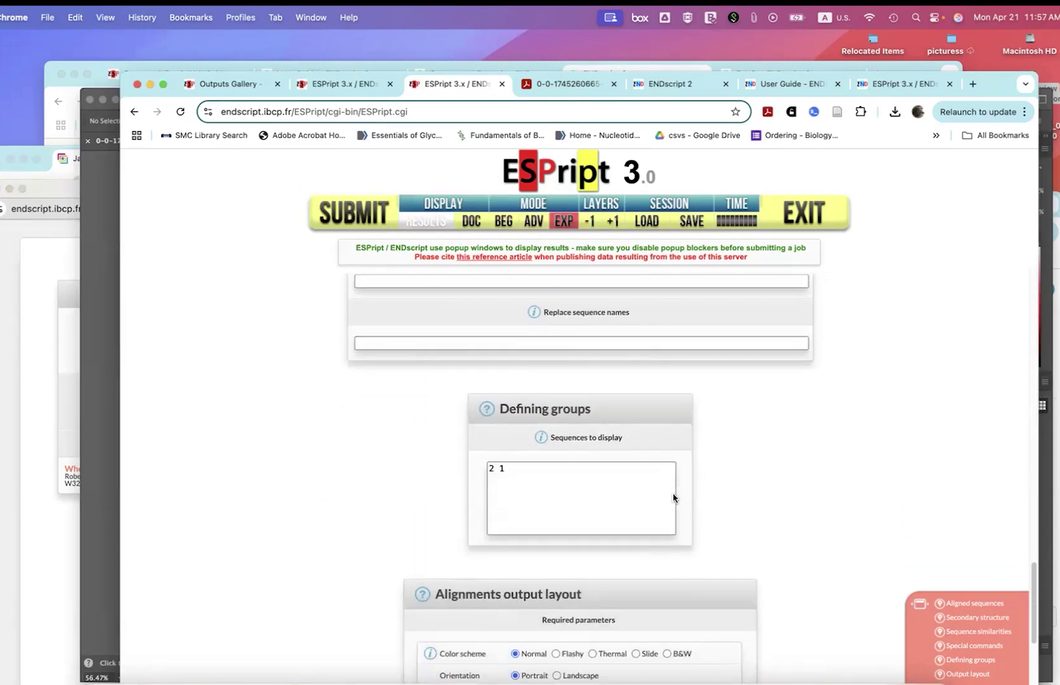
scroll(575, 407, down, 6)
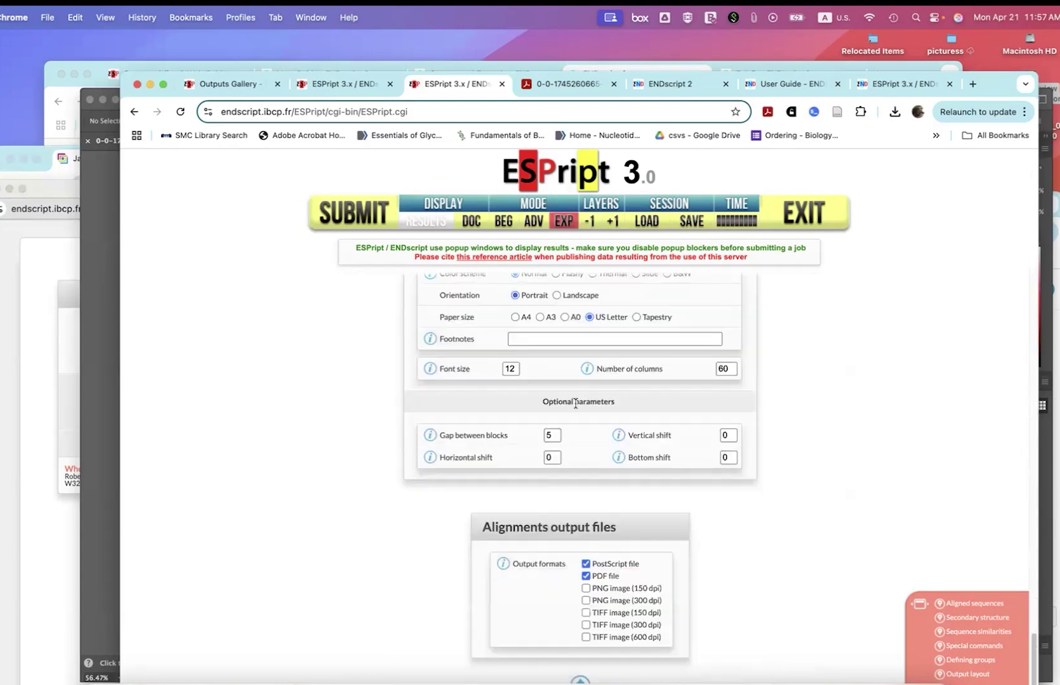
scroll(591, 624, down, 2)
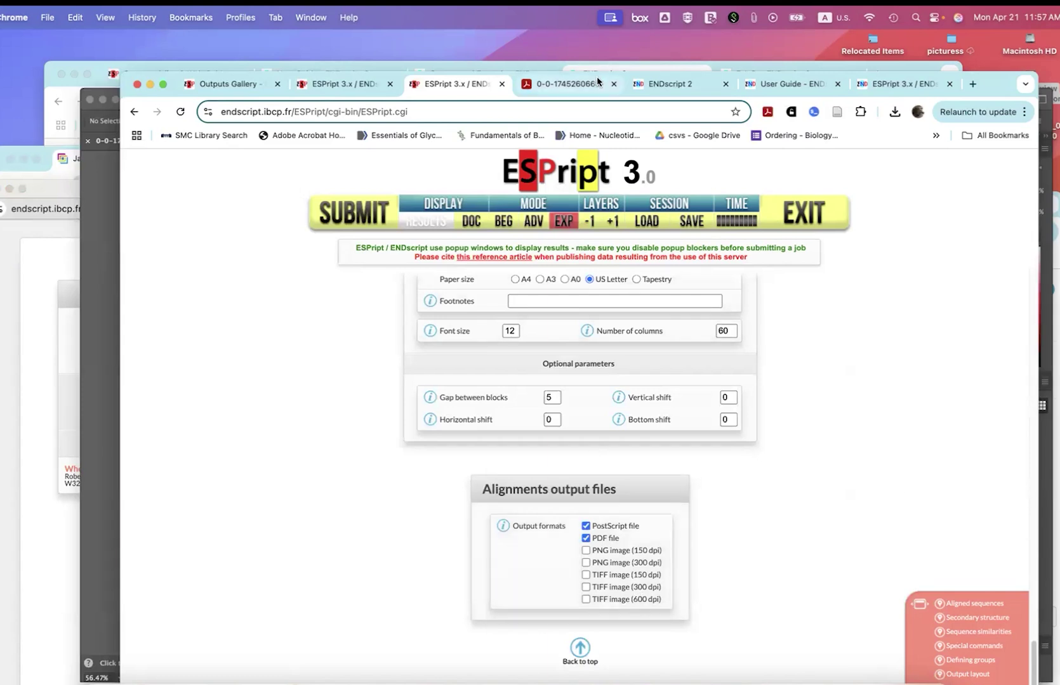
Step: Open the PDF alignment figure, then look through the ESPript Command-line & Web Guide, including its character types and colours
click(577, 86)
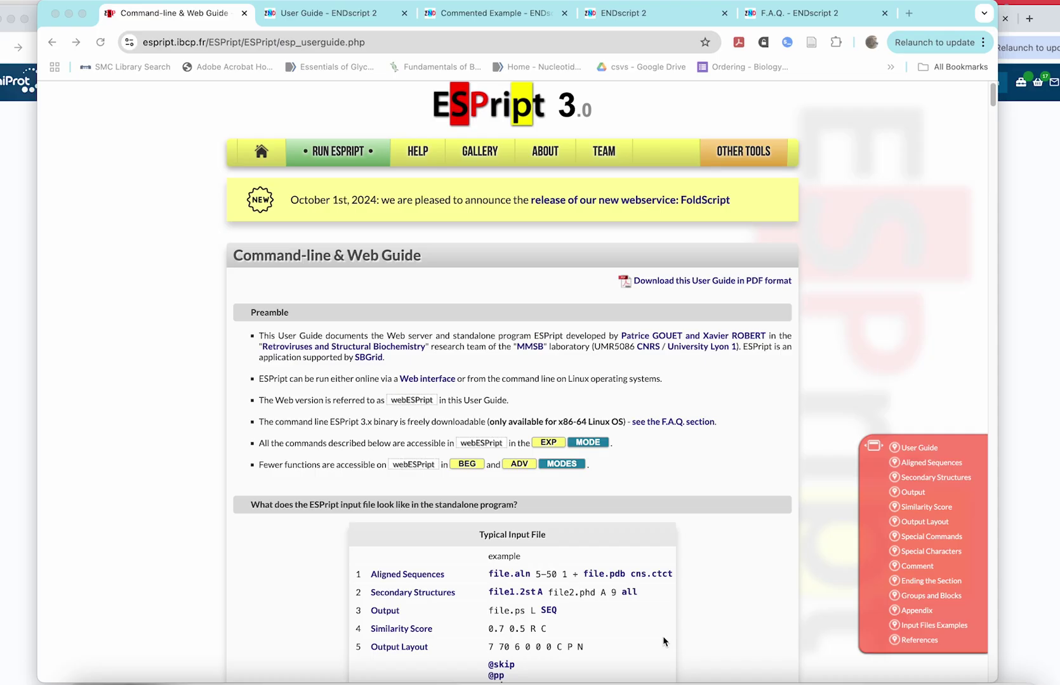
scroll(663, 641, down, 15)
scroll(663, 641, down, 20)
scroll(664, 641, down, 20)
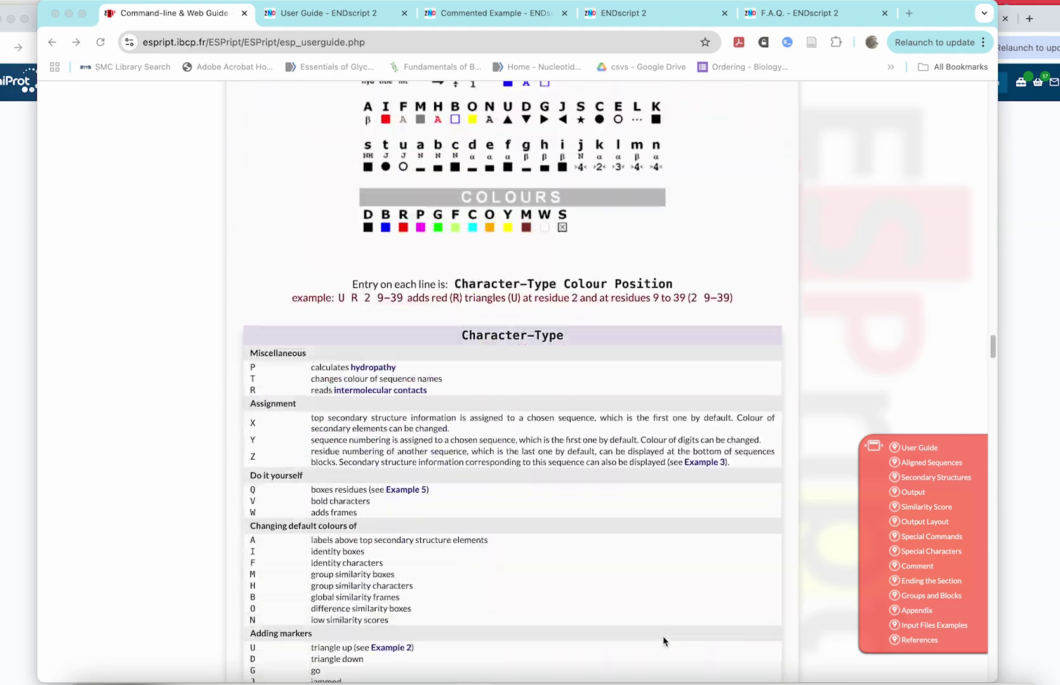
scroll(663, 641, down, 20)
scroll(663, 641, down, 20)
scroll(663, 640, down, 20)
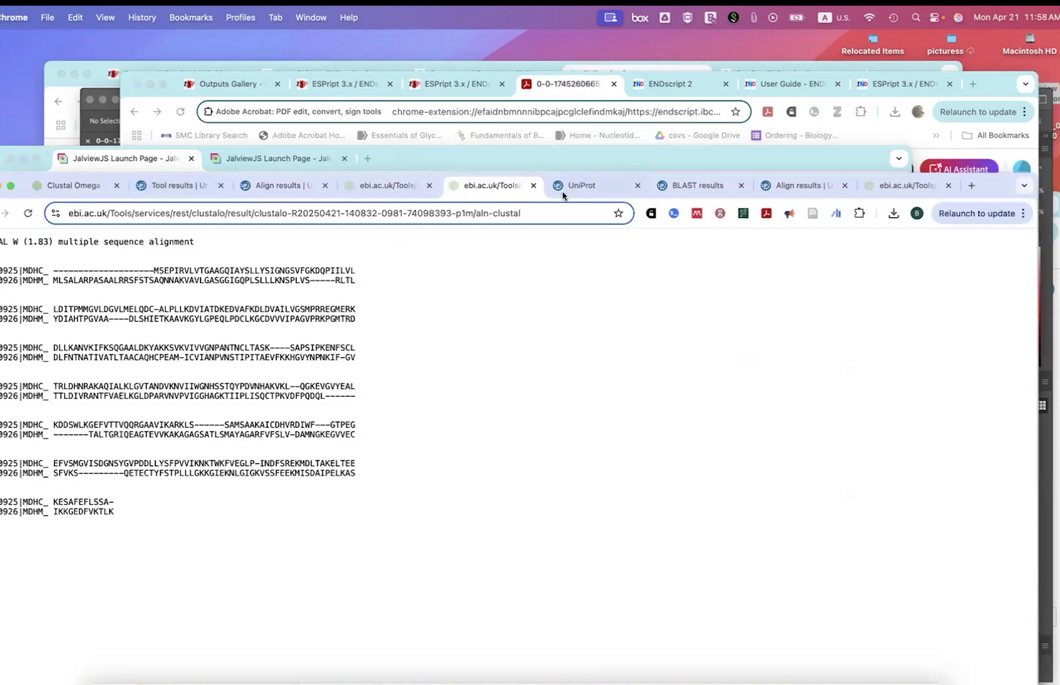
Step: Search UniProt for "human mdh" and open the mitochondrial malate dehydrogenase entry P40926
click(562, 191)
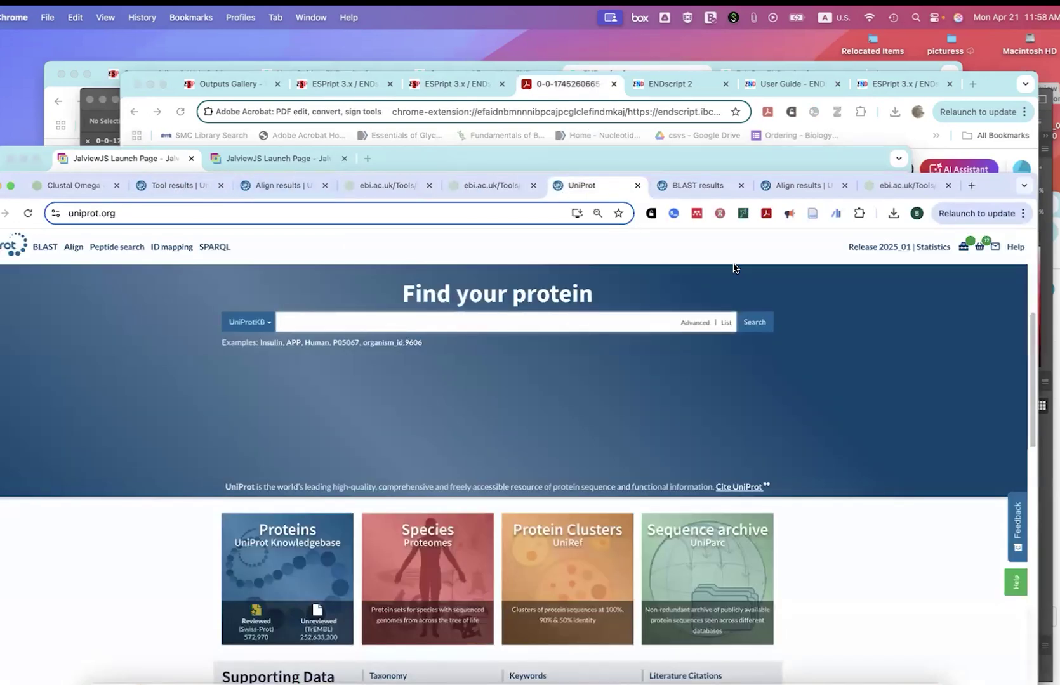
text(human mdh)
key(Return)
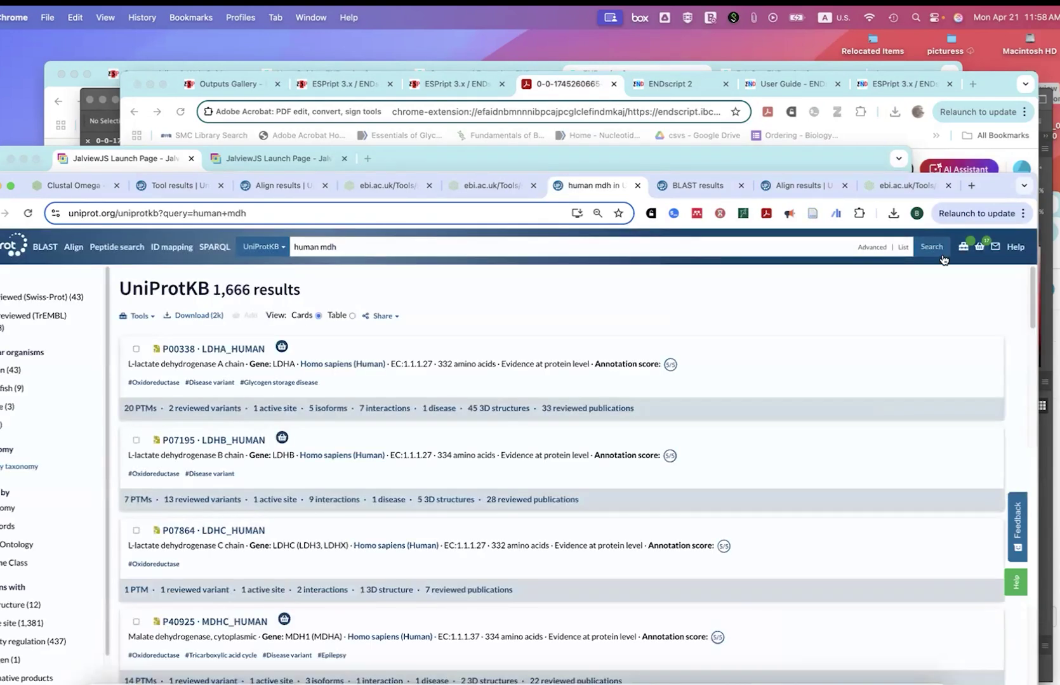
scroll(626, 428, down, 5)
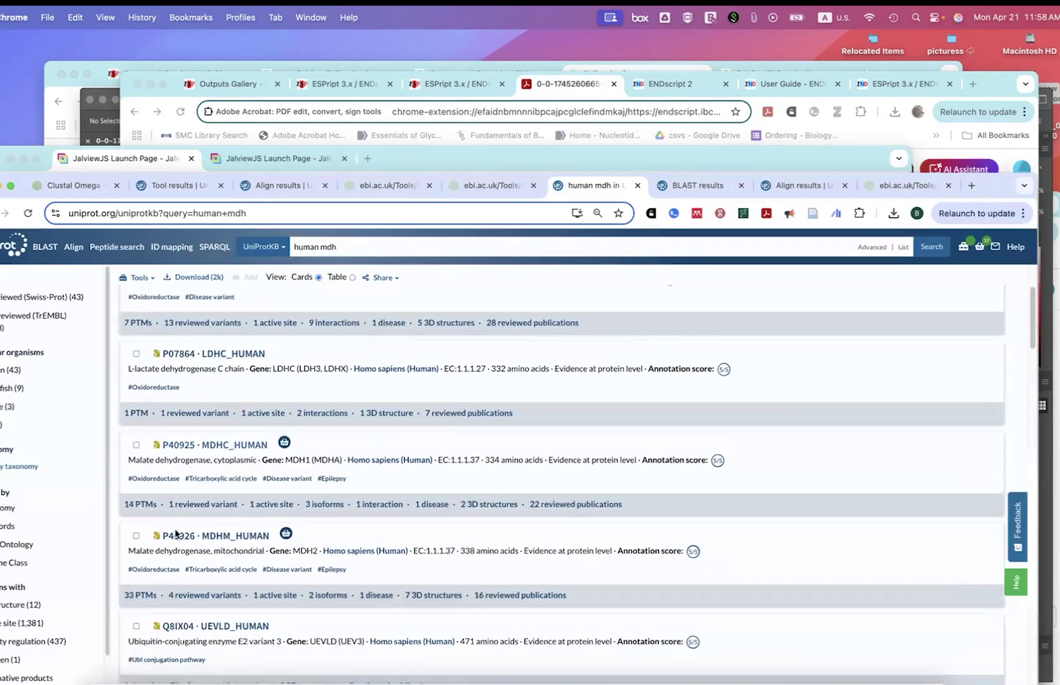
click(239, 539)
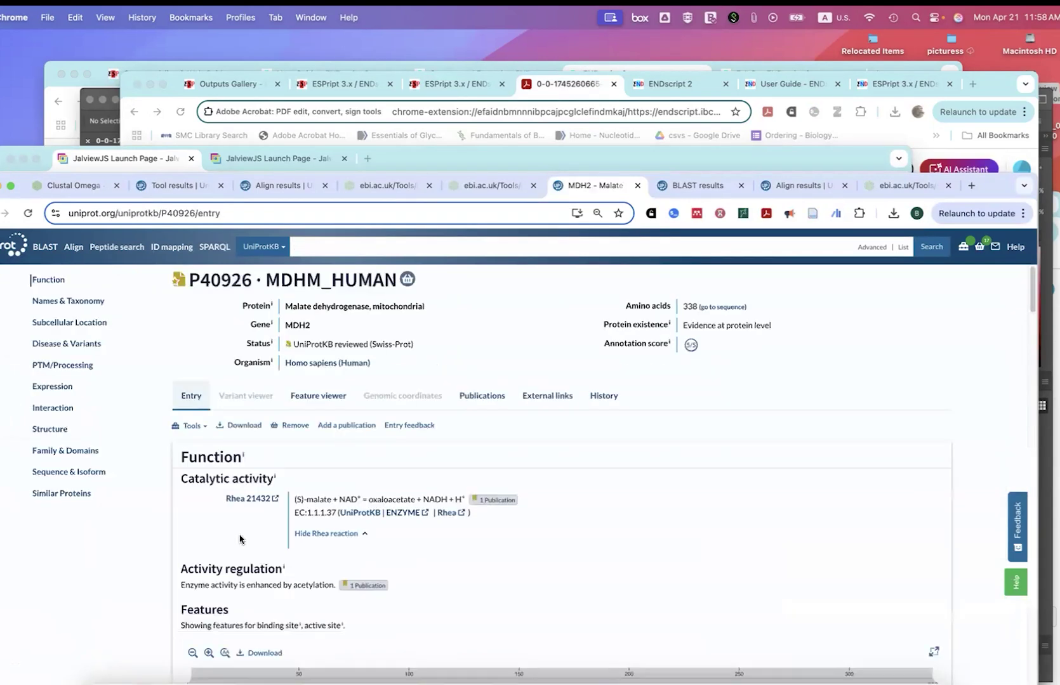
Step: Look through the P40926 entry's sections from Function down to the Structure viewer and PDB list, then return to the entry header
scroll(274, 522, down, 5)
scroll(275, 522, down, 20)
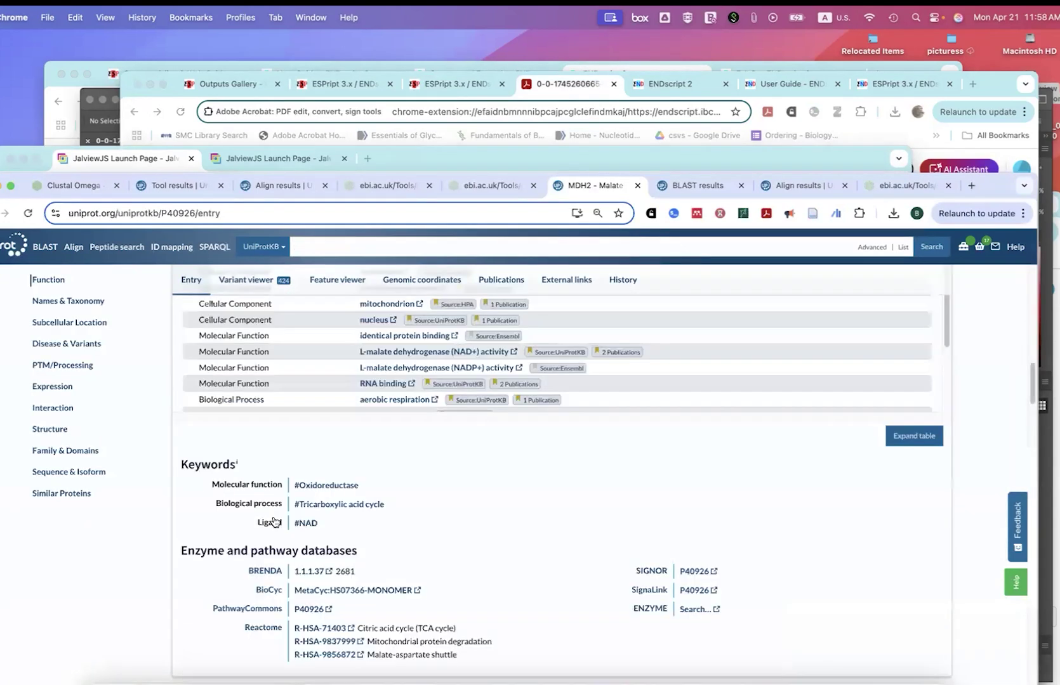
scroll(274, 522, down, 12)
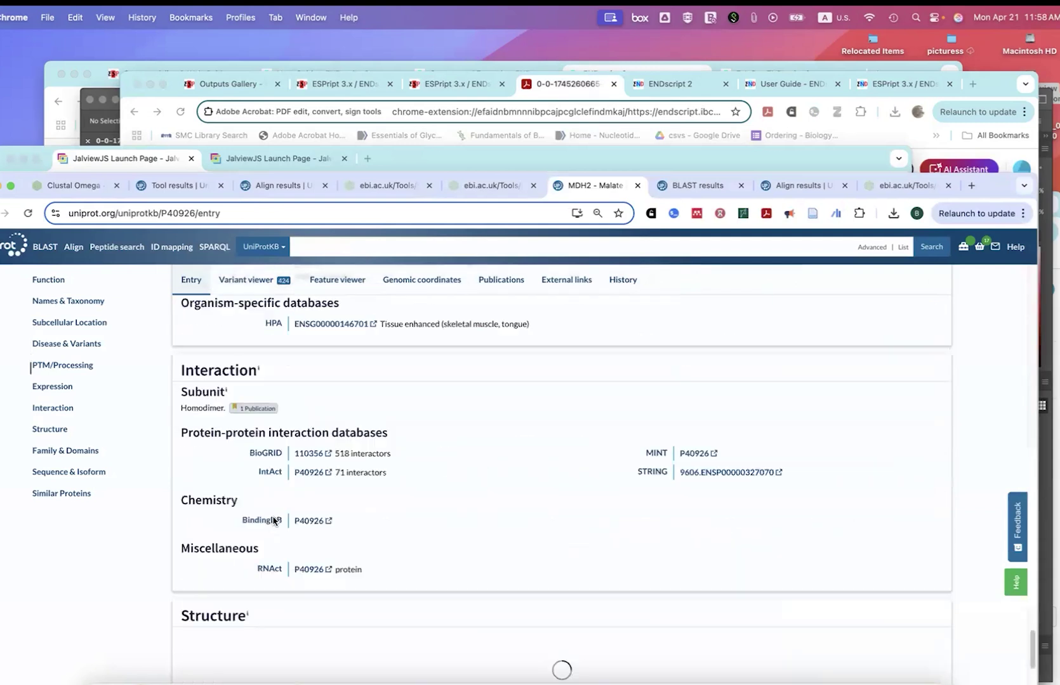
scroll(273, 521, down, 5)
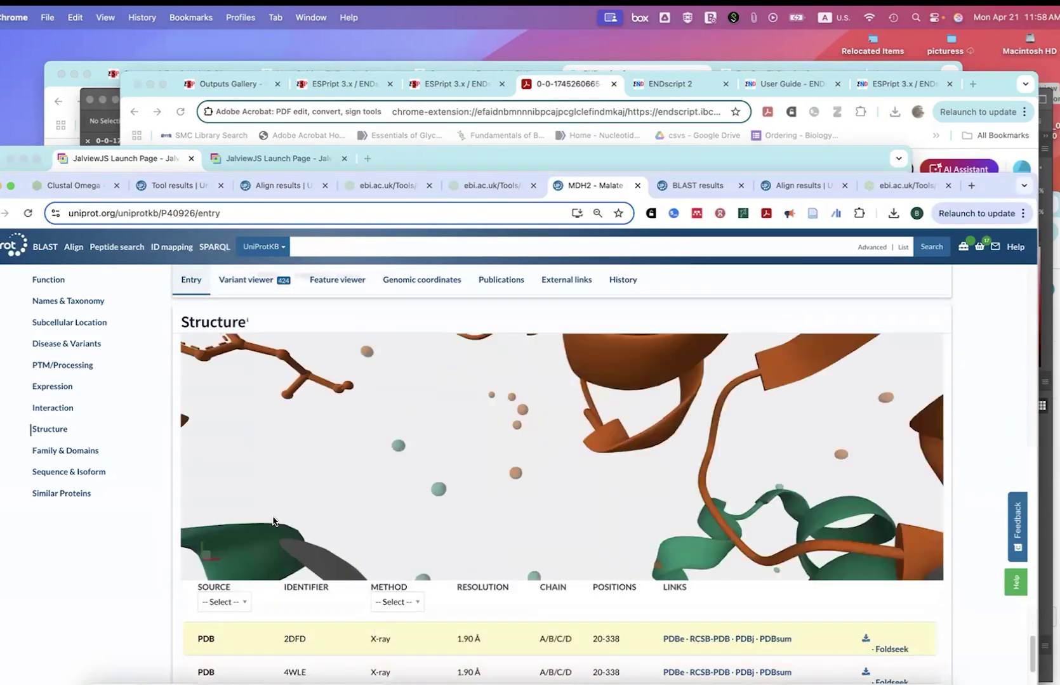
scroll(961, 450, up, 10)
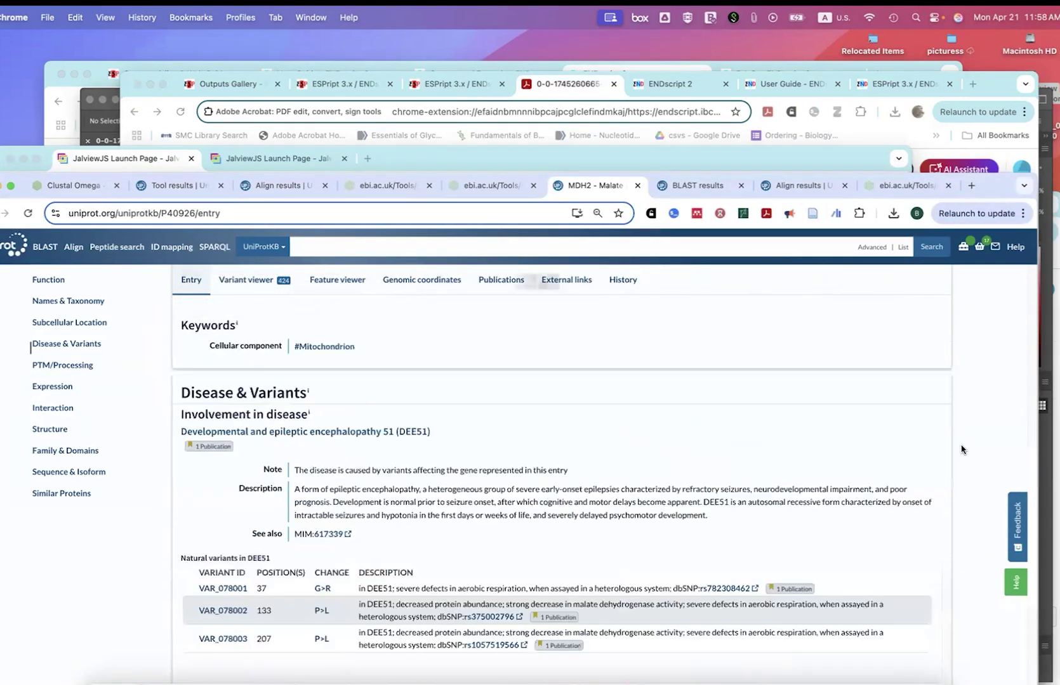
scroll(961, 449, up, 15)
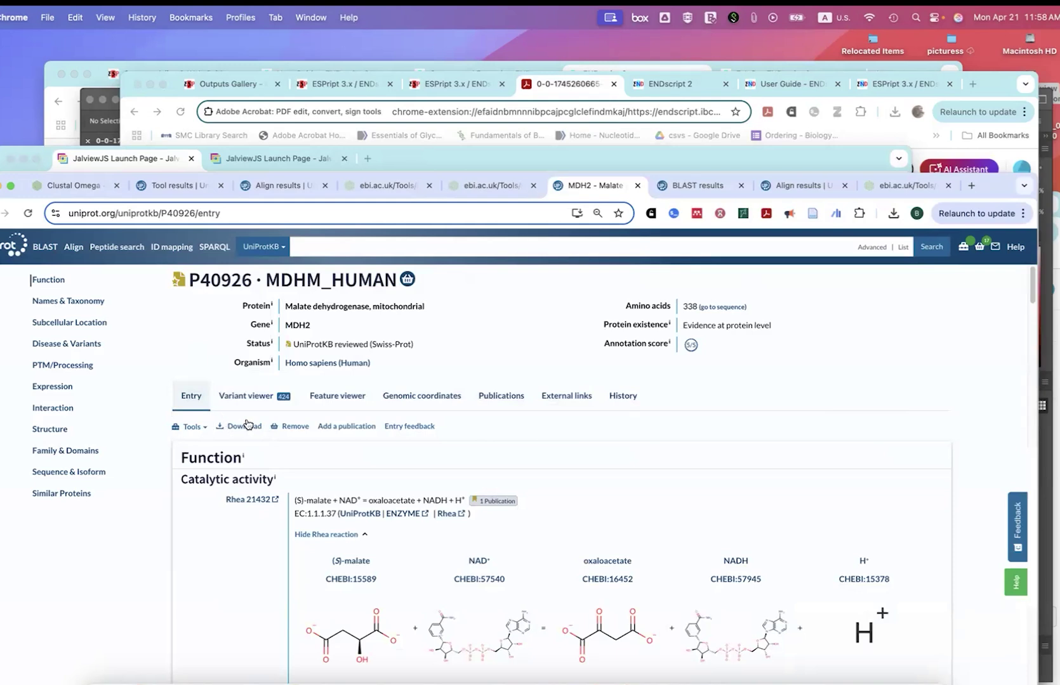
Step: Open a BLAST search for P40926 and review its sequence, target database and advanced parameters
click(196, 428)
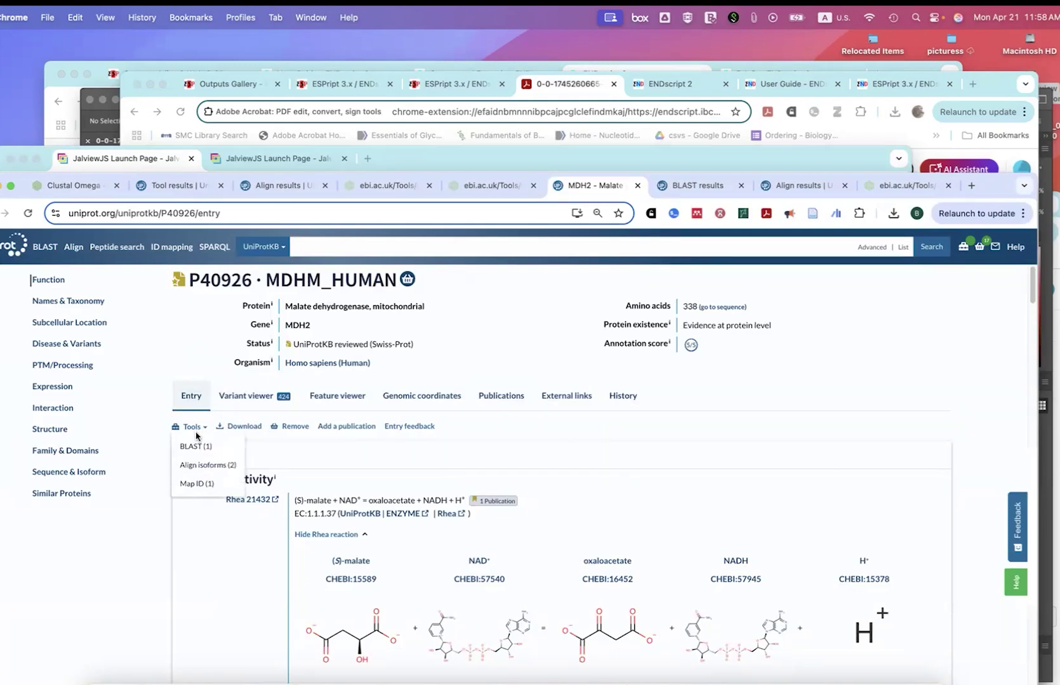
click(196, 446)
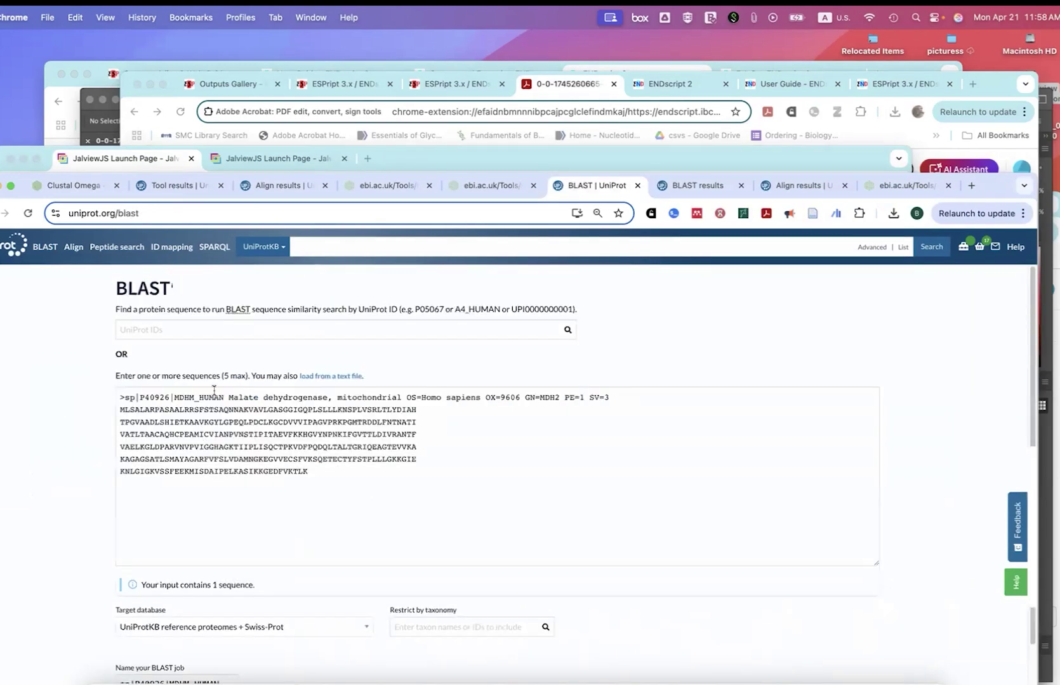
scroll(203, 440, down, 3)
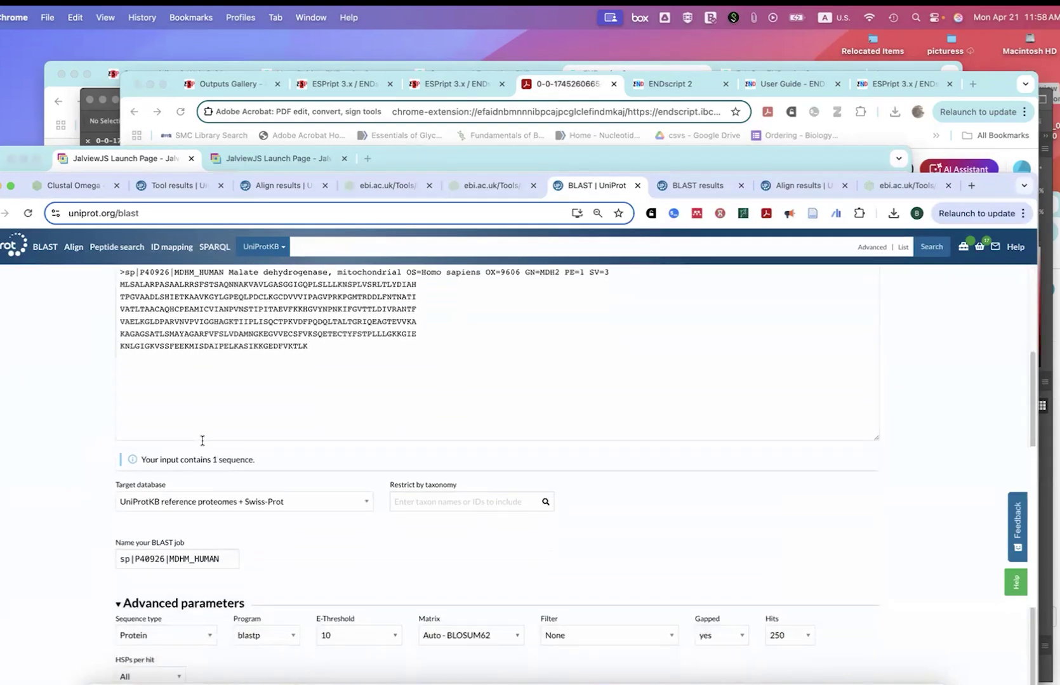
scroll(202, 440, up, 3)
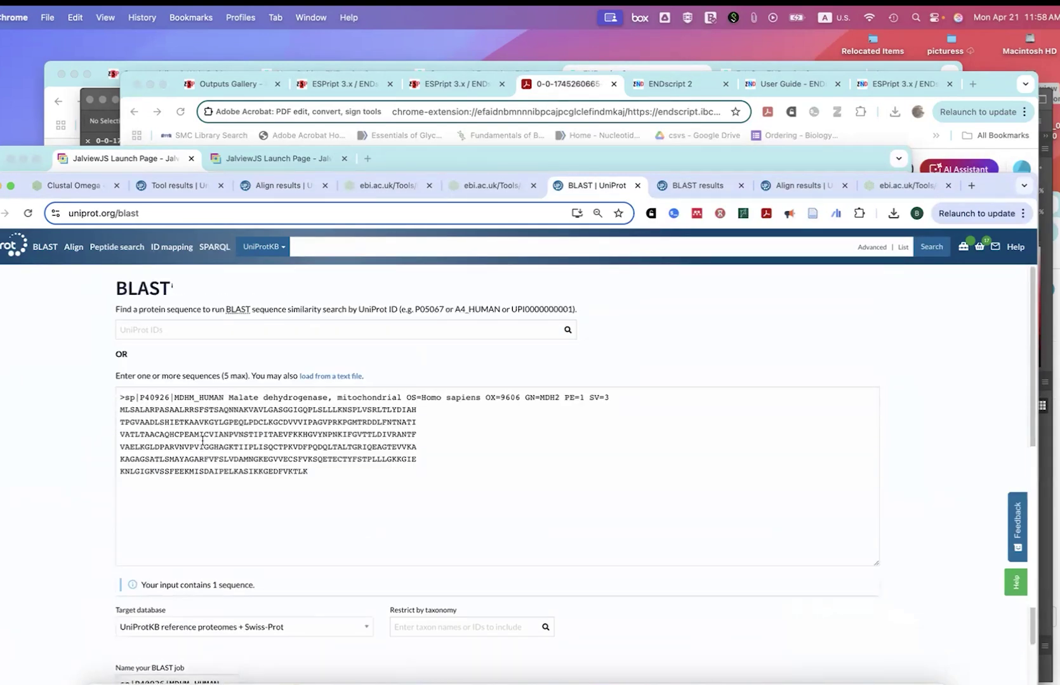
scroll(202, 440, down, 6)
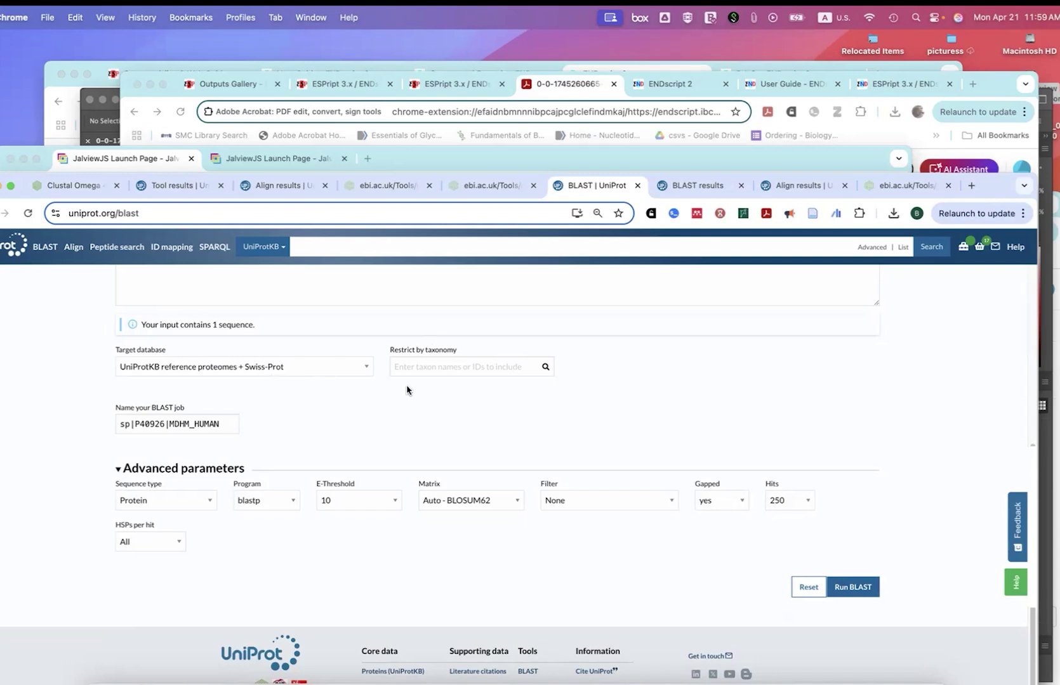
scroll(308, 501, down, 1)
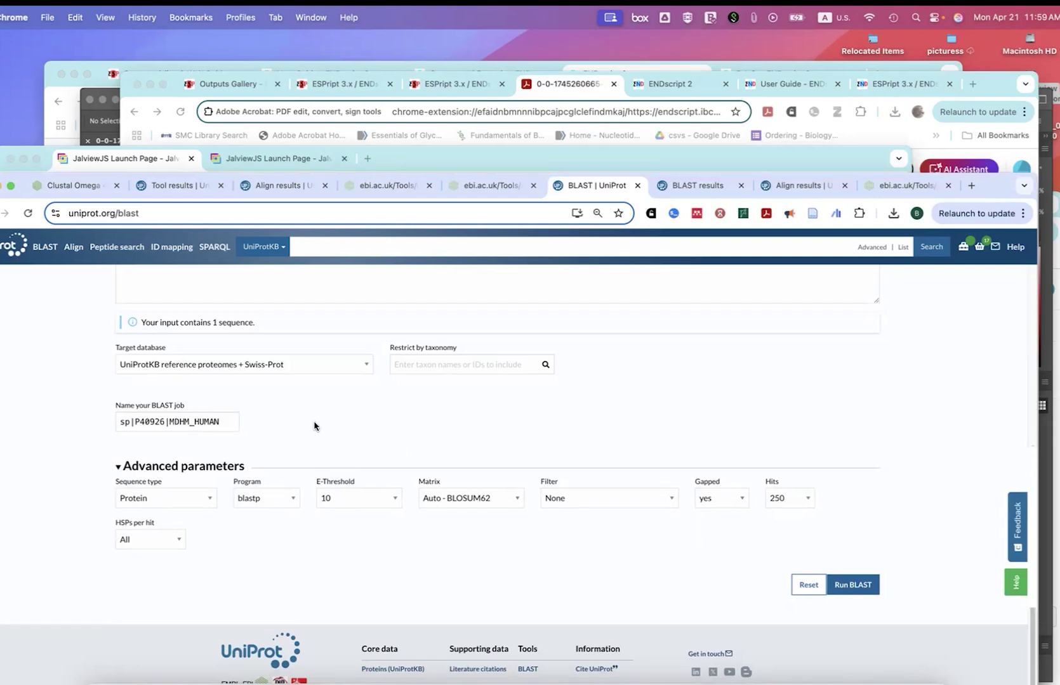
Step: Set the number of BLAST hits to 50, submit the search and switch to the already finished BLAST results
click(351, 369)
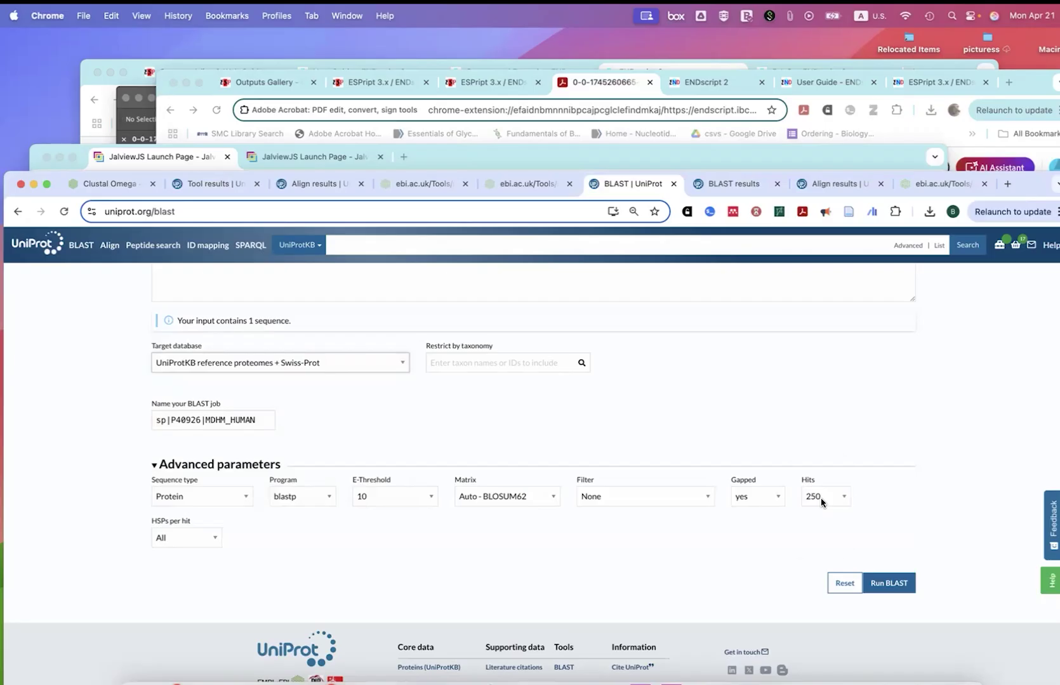
click(820, 498)
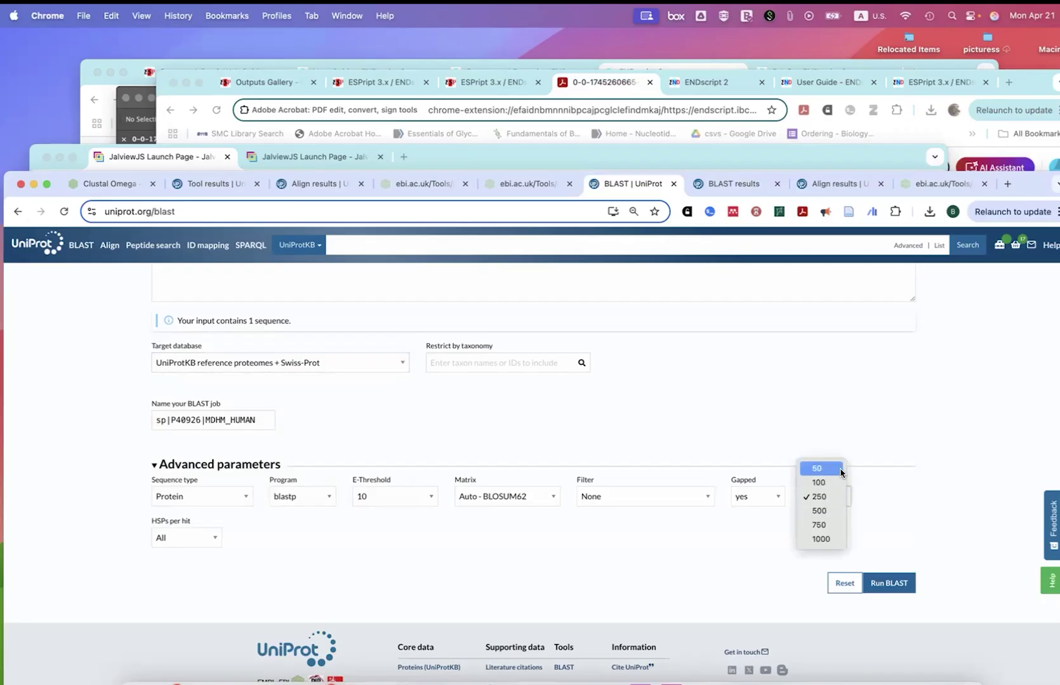
click(840, 467)
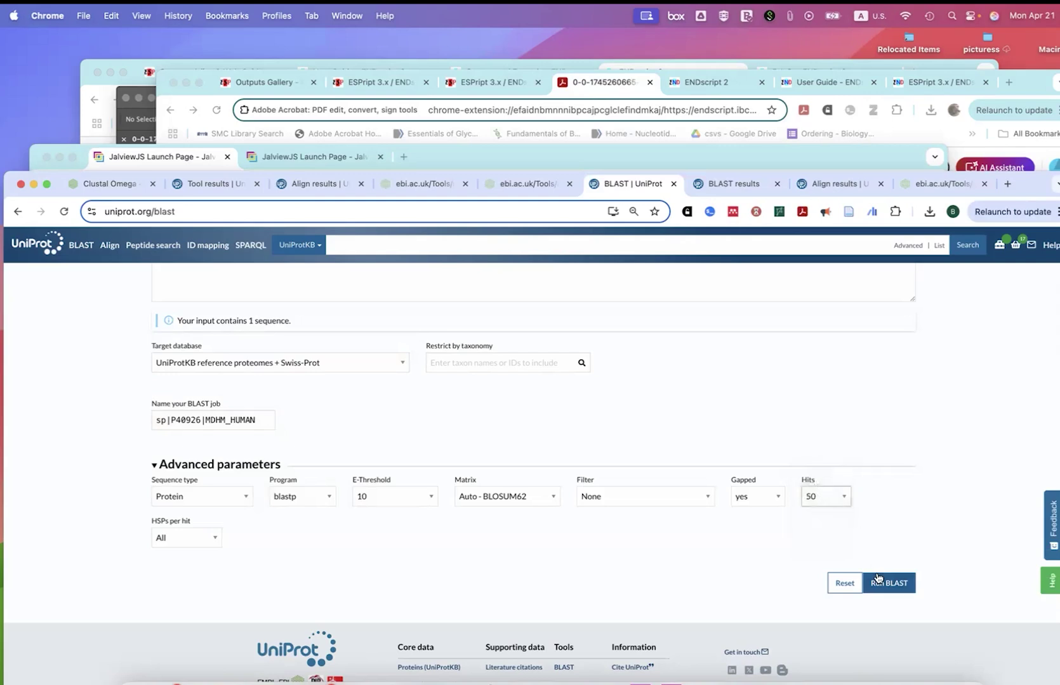
click(877, 580)
click(733, 186)
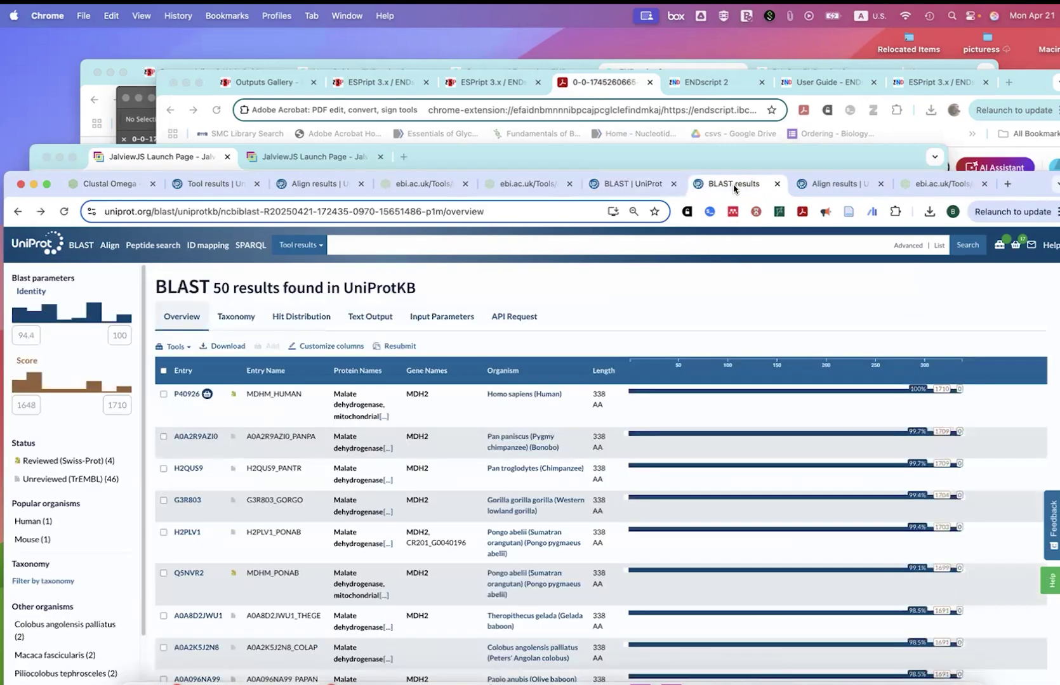
Step: Look through the BLAST hits and filter them to a maximum identity of 95
scroll(632, 382, down, 5)
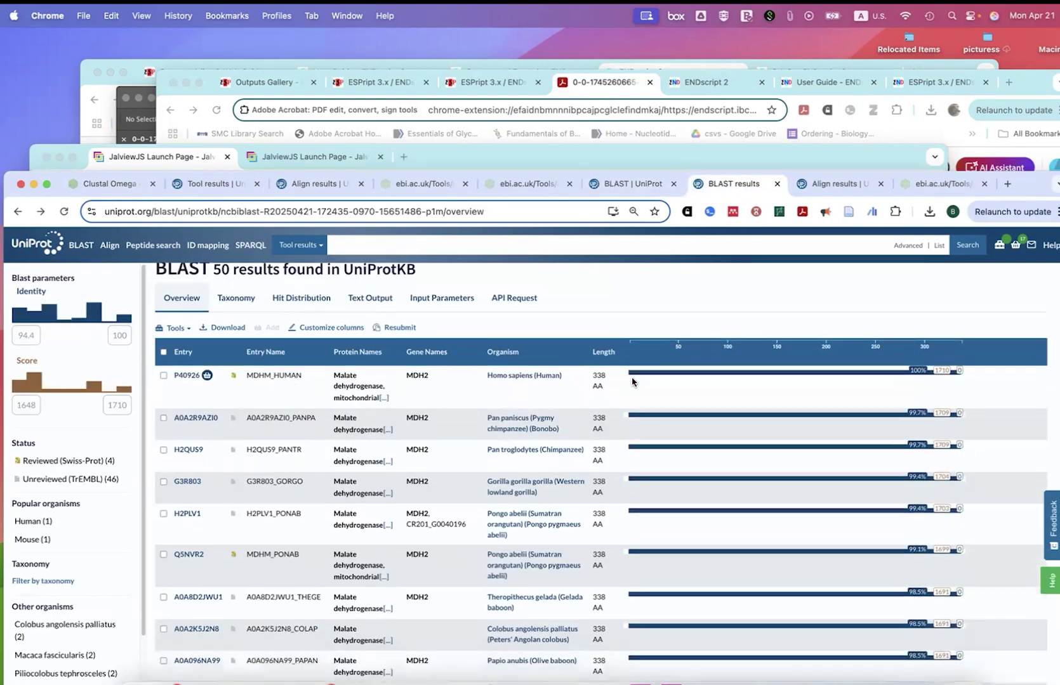
scroll(632, 382, down, 15)
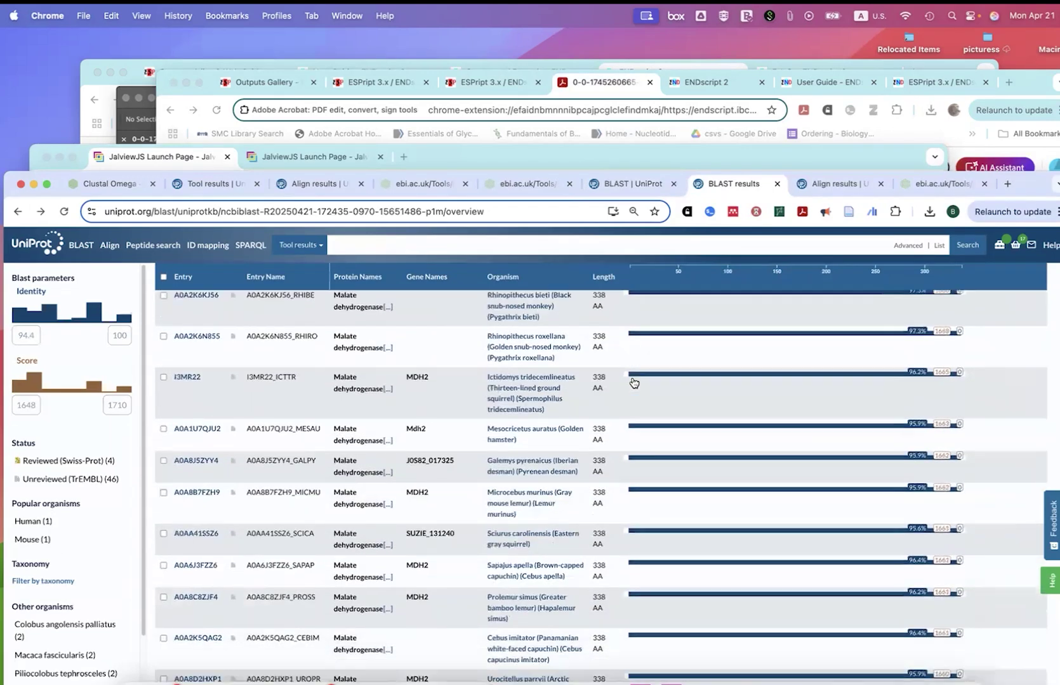
scroll(632, 382, up, 5)
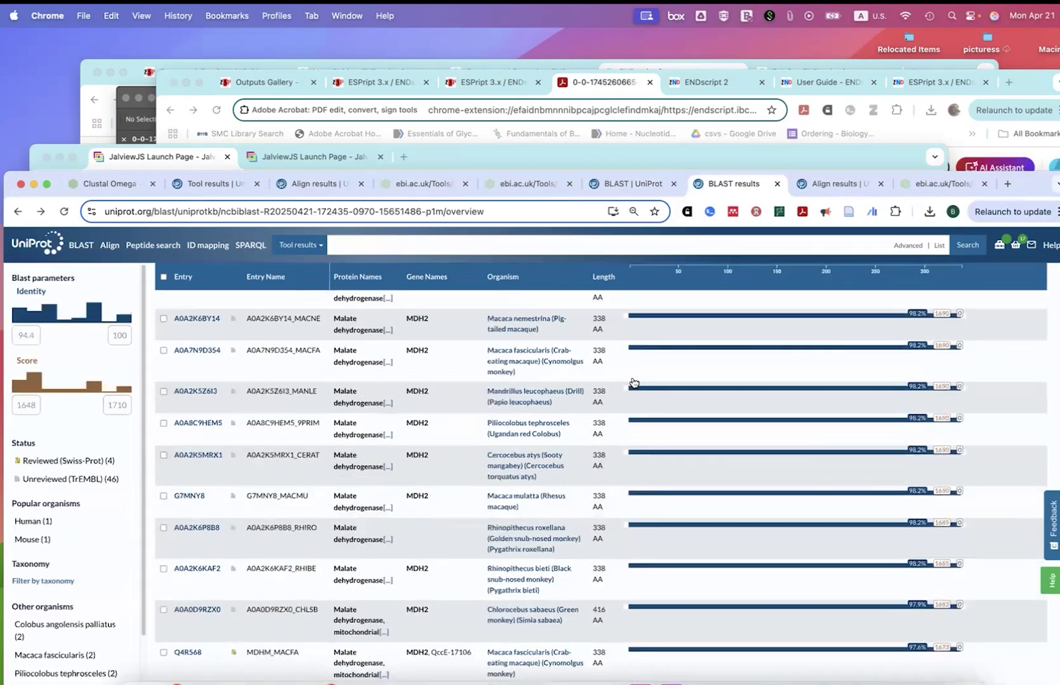
scroll(632, 382, up, 10)
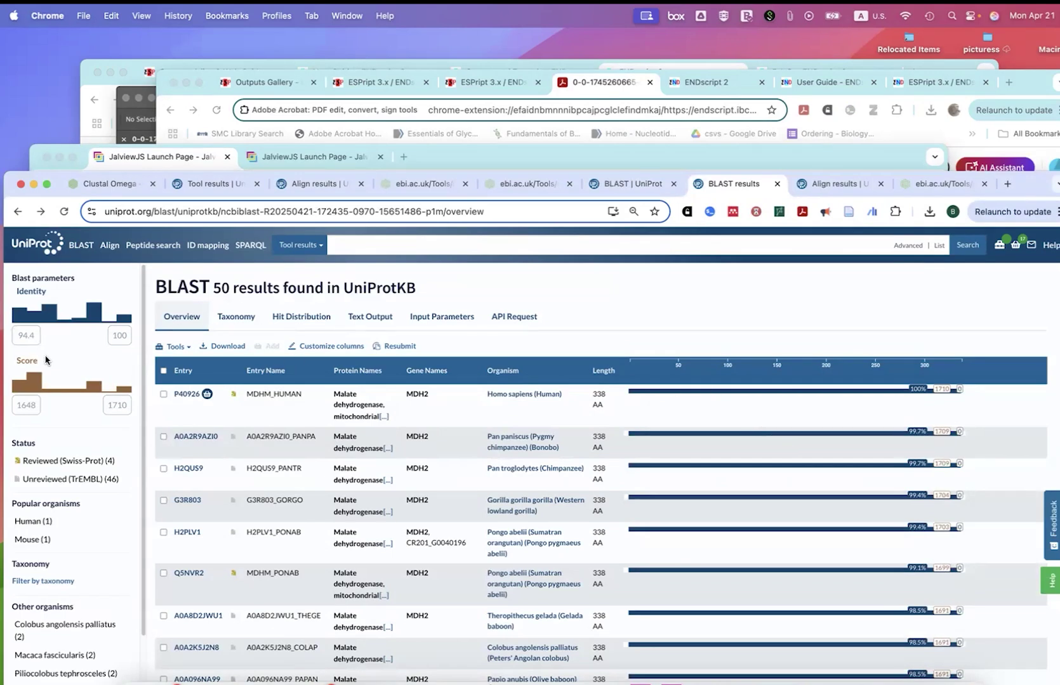
drag(126, 330, 107, 329)
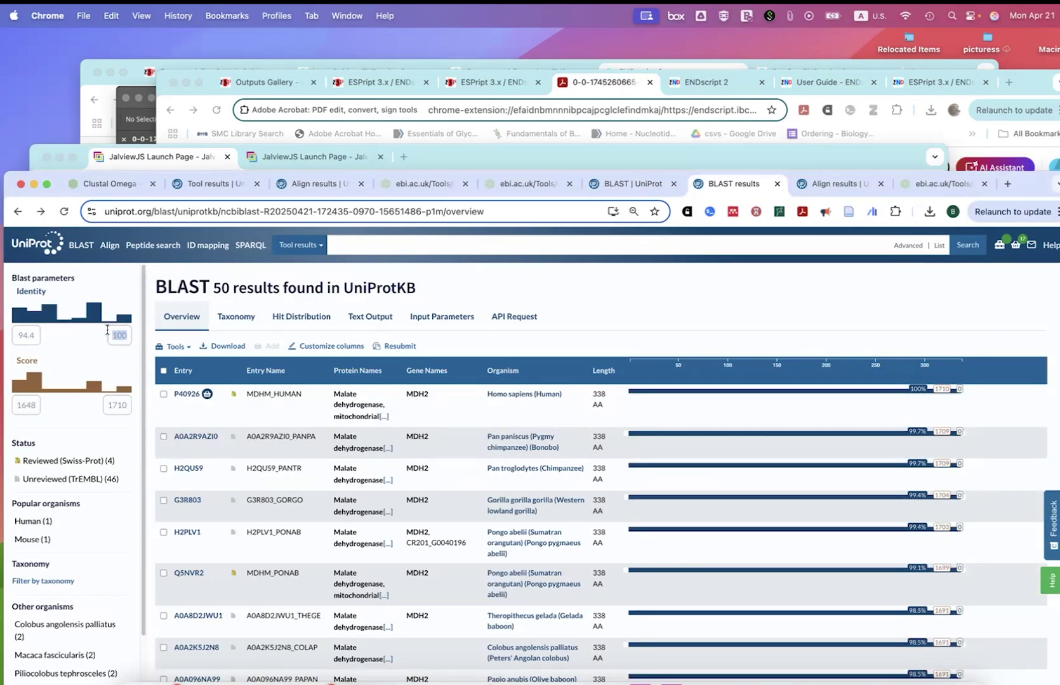
text(95)
key(Tab)
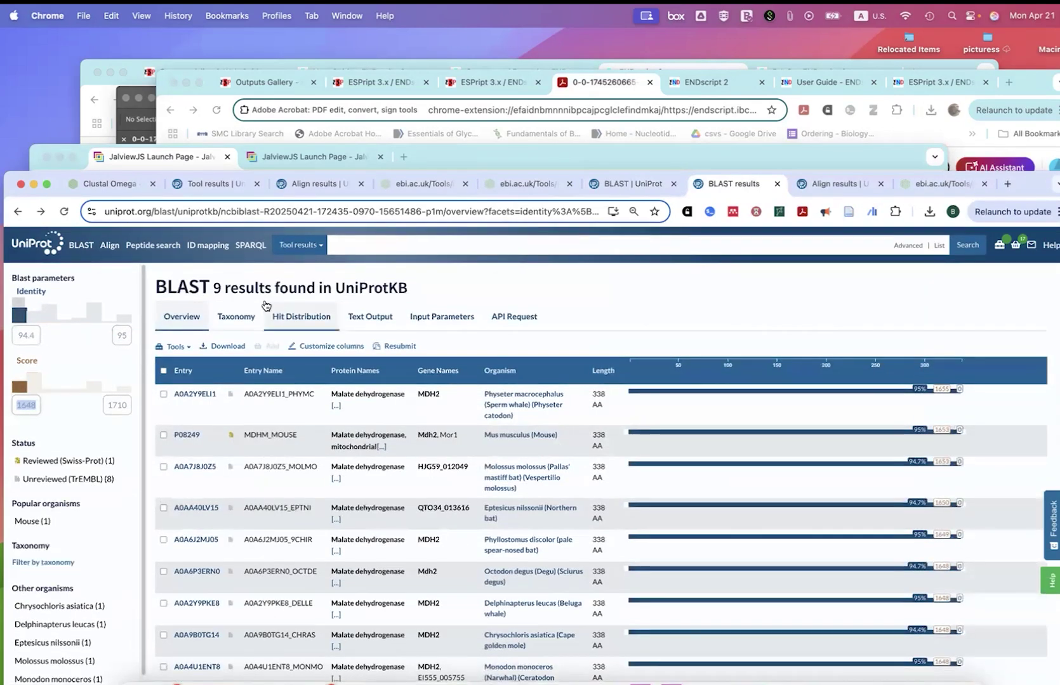
Step: Select all filtered BLAST hits, send the selected results to Align and submit the sequence alignment
click(163, 372)
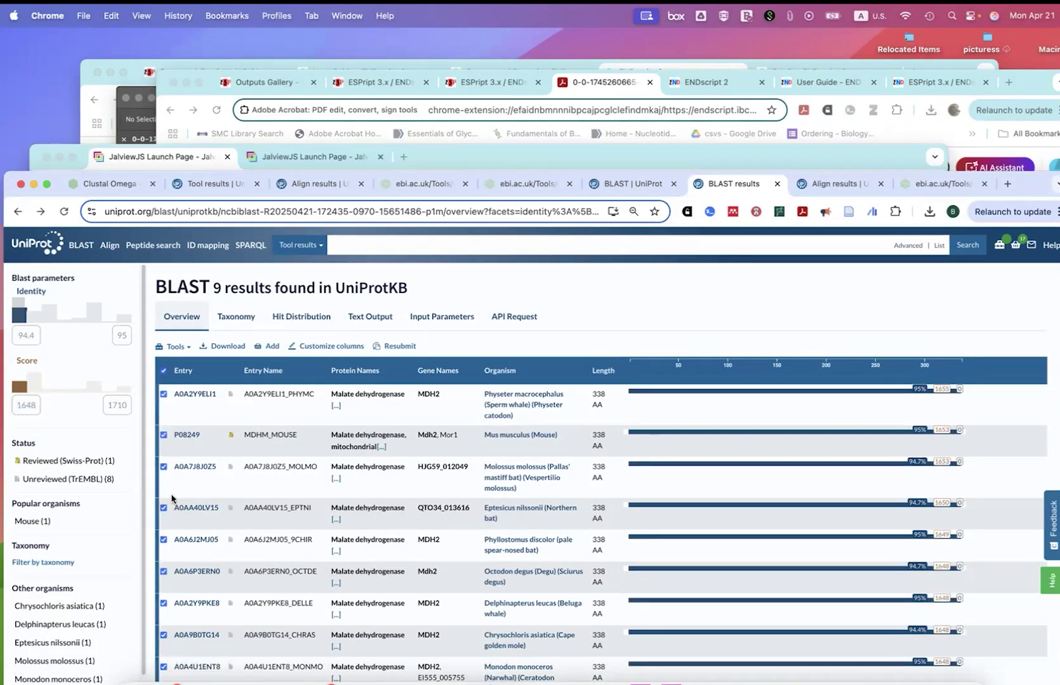
click(189, 348)
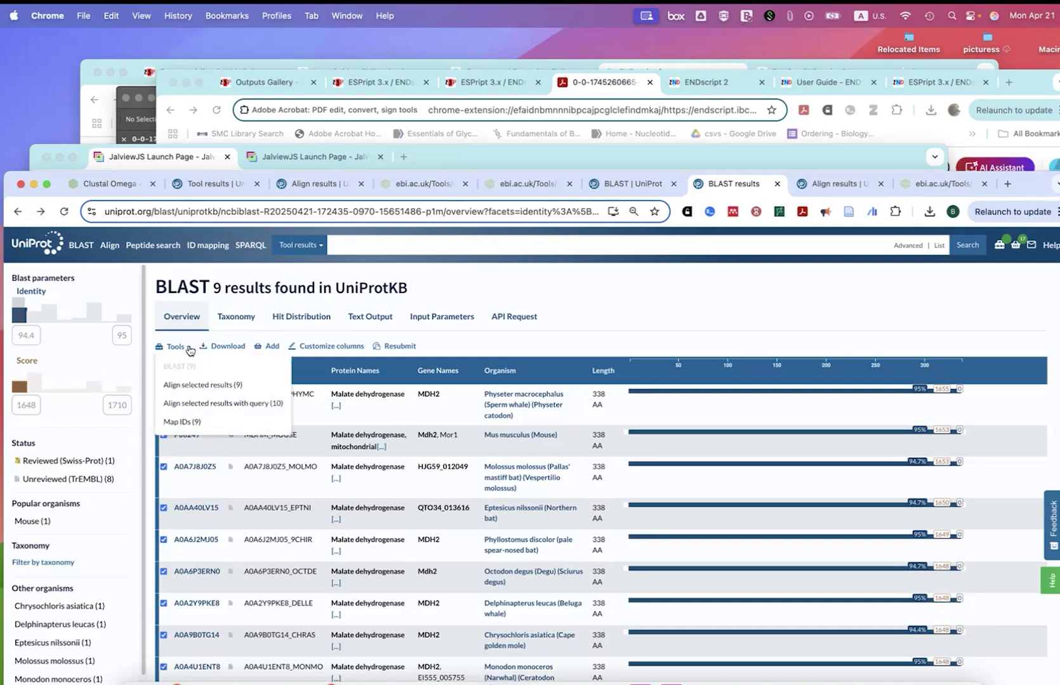
click(252, 385)
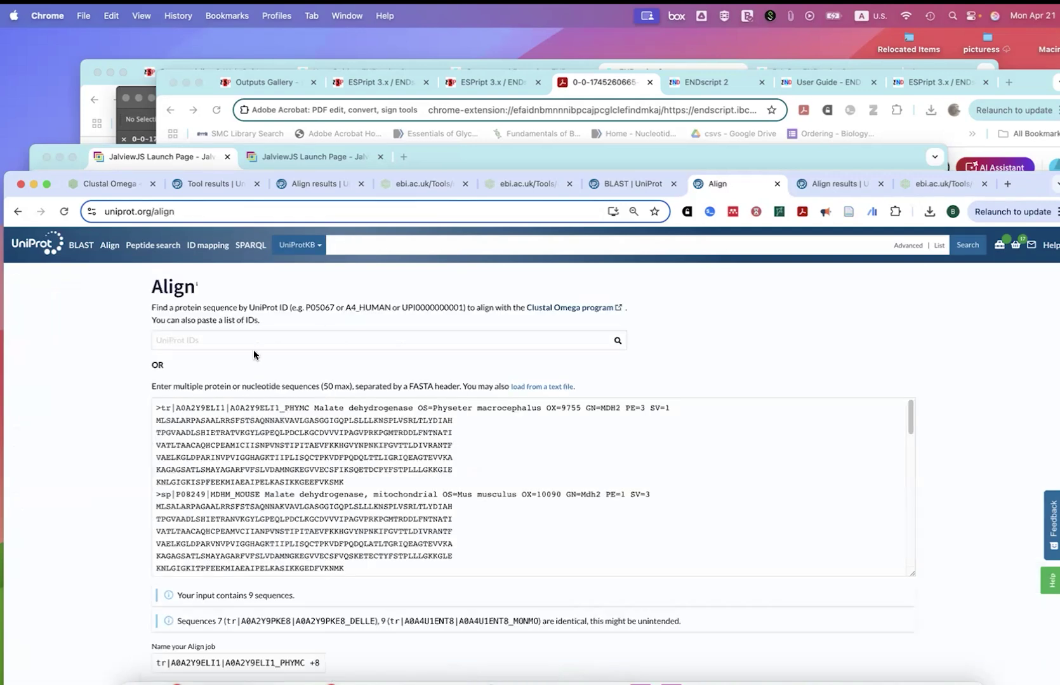
scroll(308, 453, down, 10)
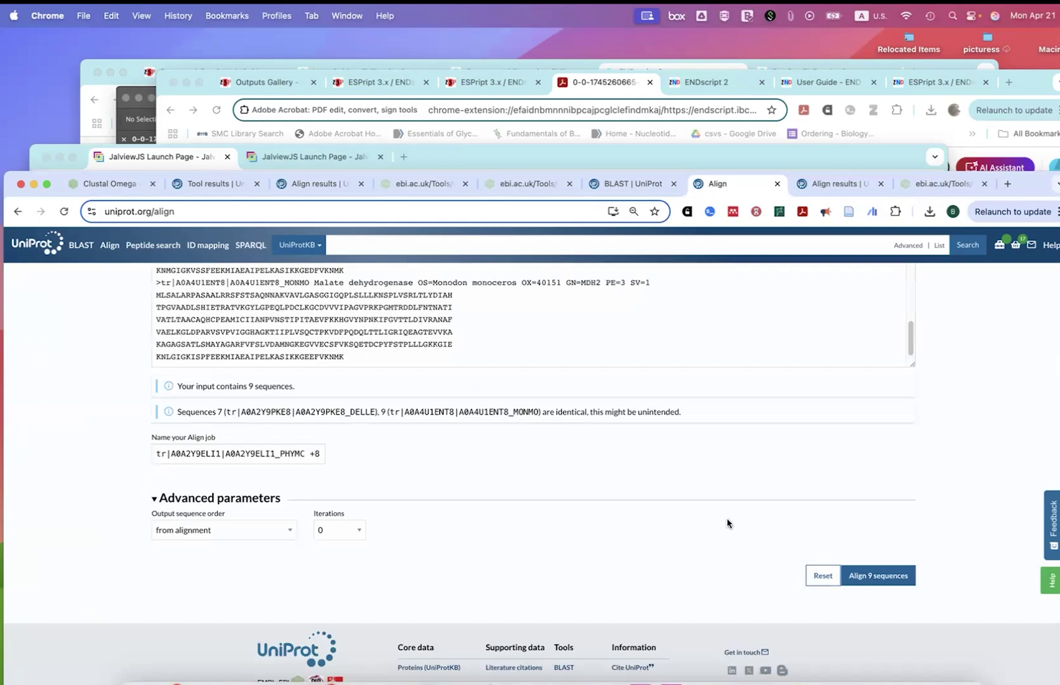
click(907, 578)
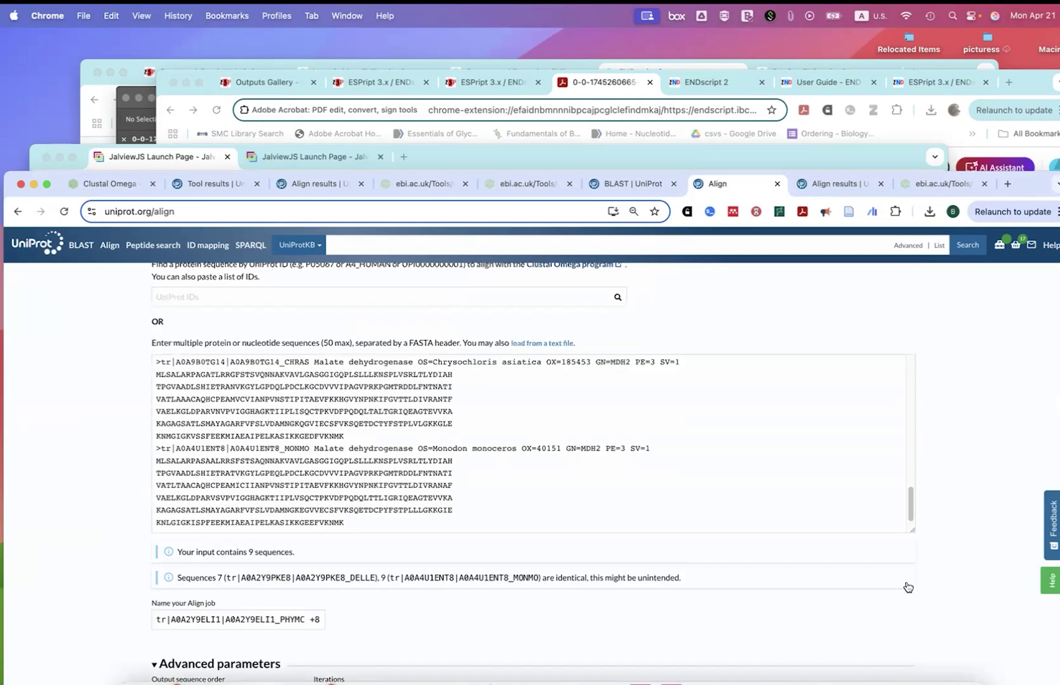
Step: Switch to the finished Align results and examine residue conservation across the wrapped malate dehydrogenase alignment
click(805, 185)
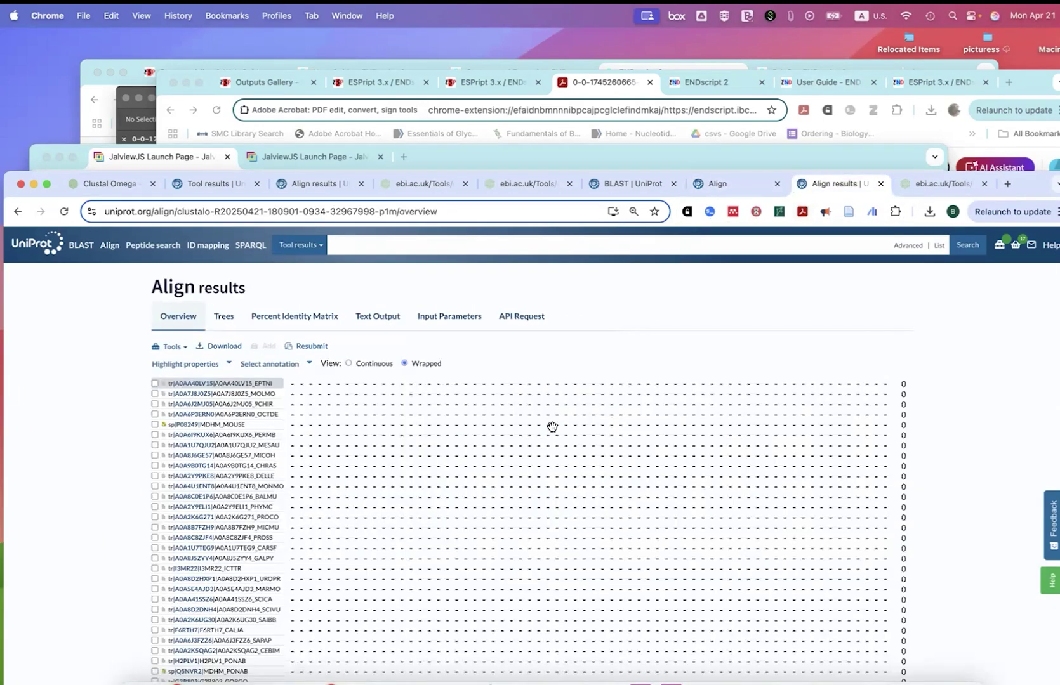
scroll(551, 427, down, 3)
scroll(551, 427, down, 5)
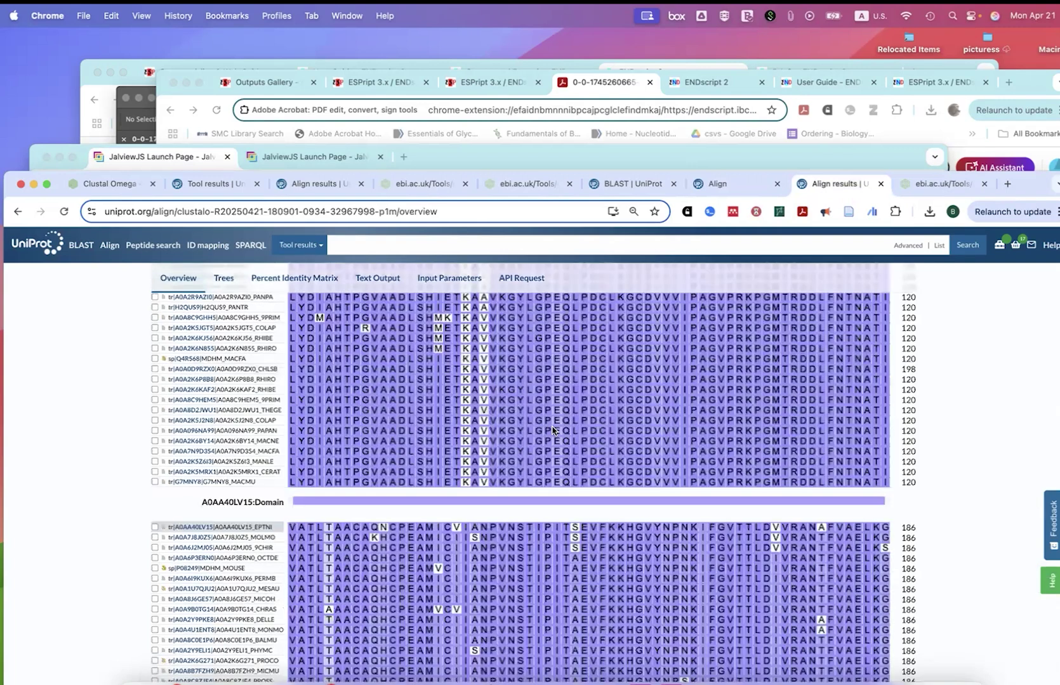
scroll(551, 427, down, 10)
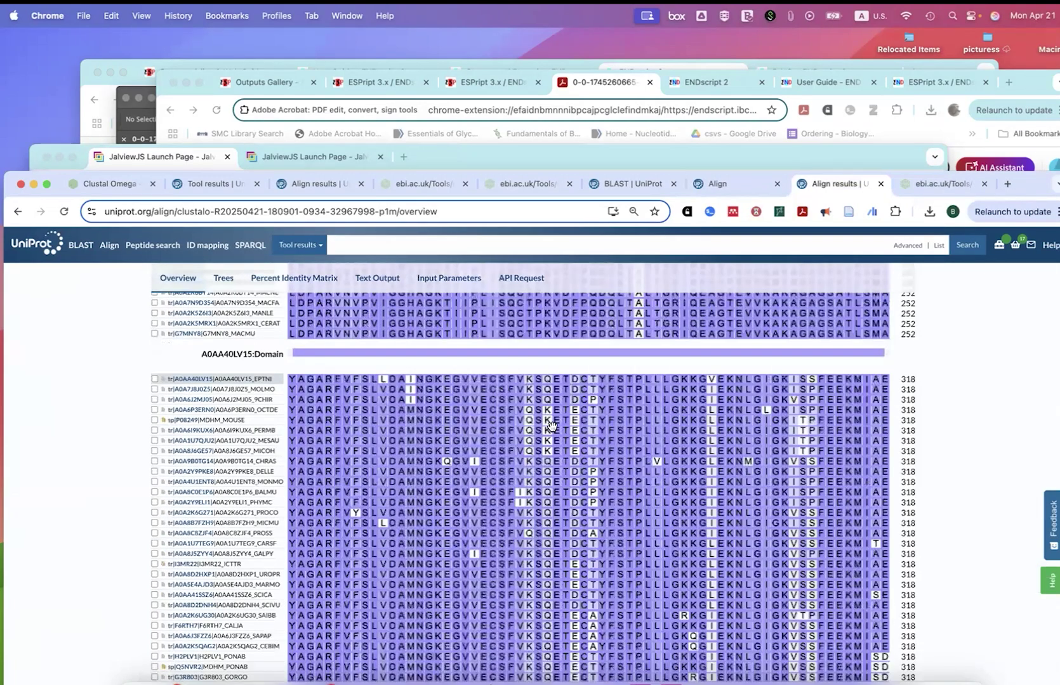
scroll(552, 430, down, 10)
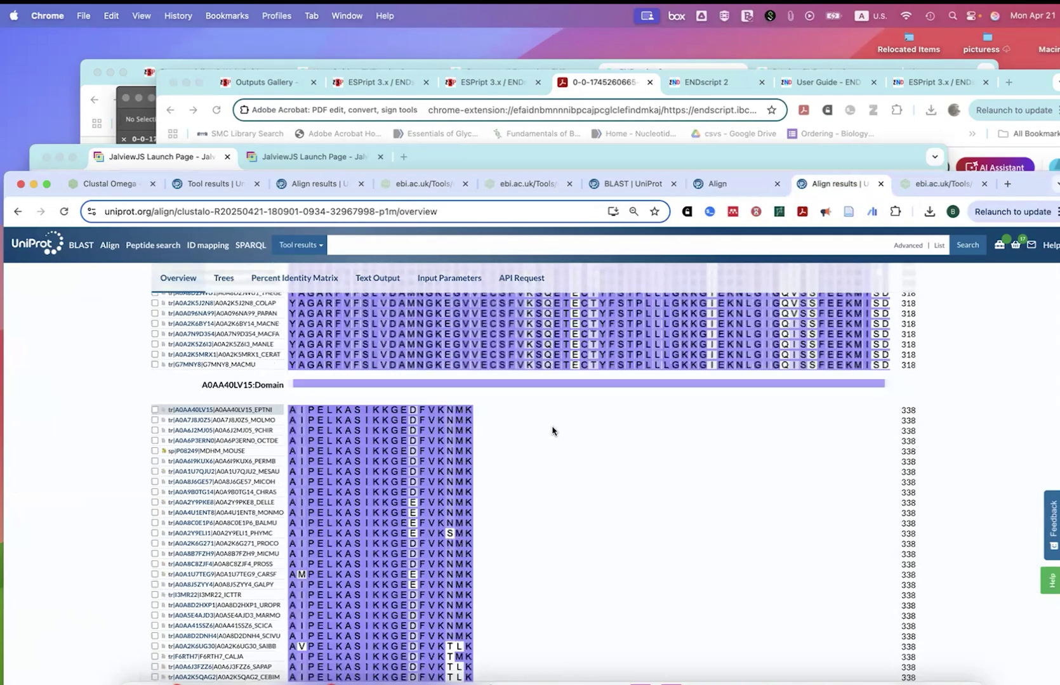
scroll(552, 430, up, 10)
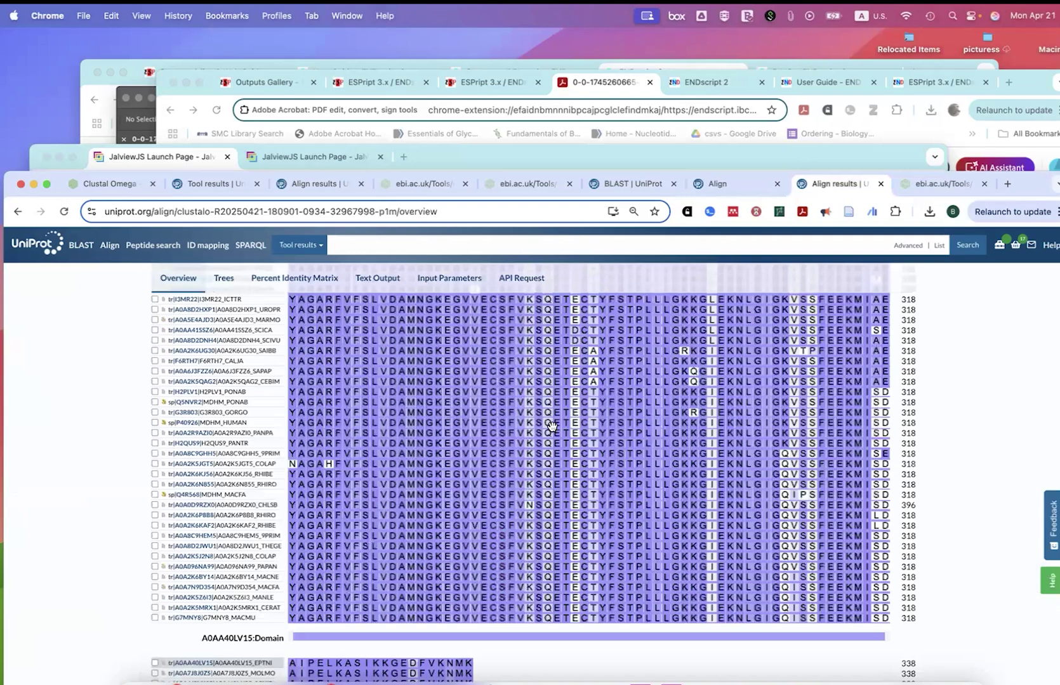
scroll(551, 426, up, 15)
scroll(454, 481, down, 2)
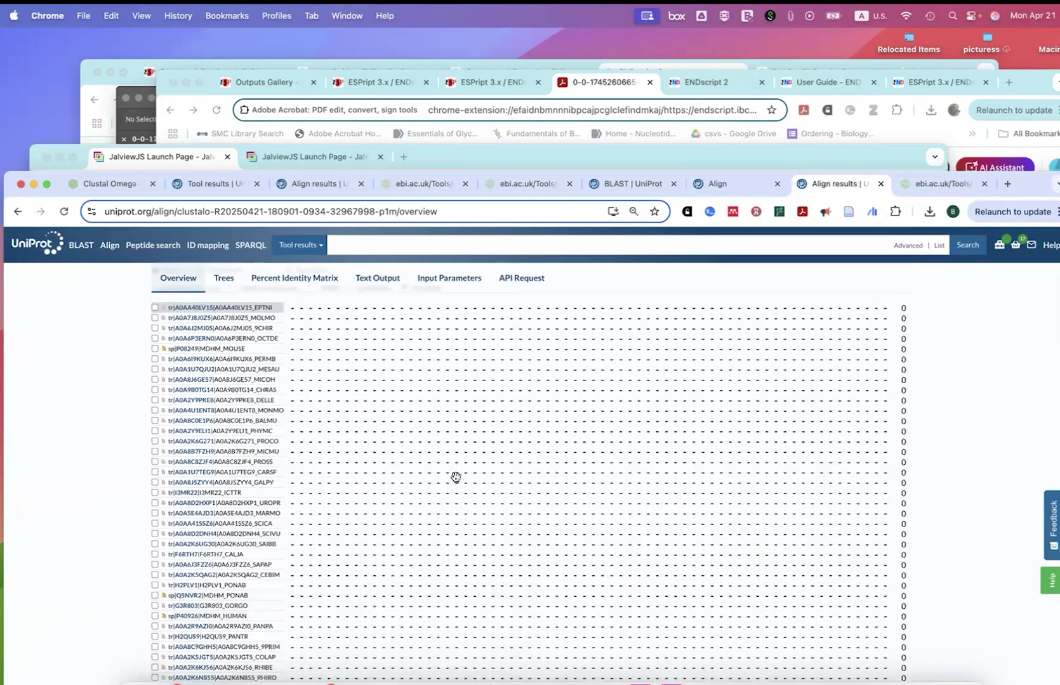
scroll(453, 439, down, 10)
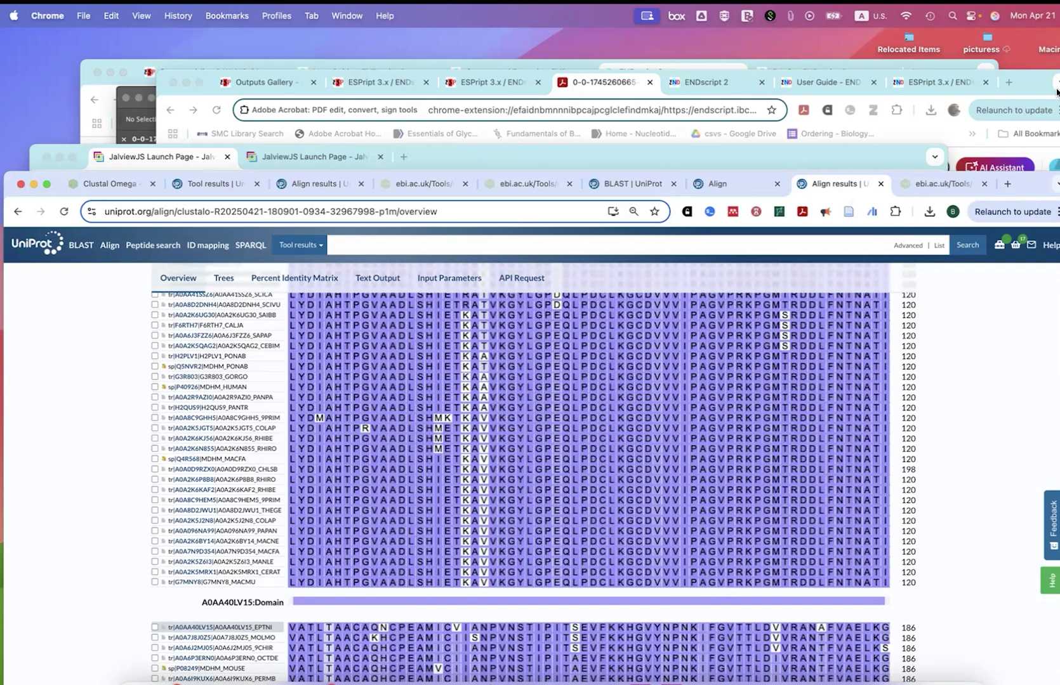
Step: Move the PDF alignment window aside and bring forward the JalviewJS window showing human_MDH_clustal_blast50.clustal
click(1033, 83)
drag(1036, 204, 1038, 184)
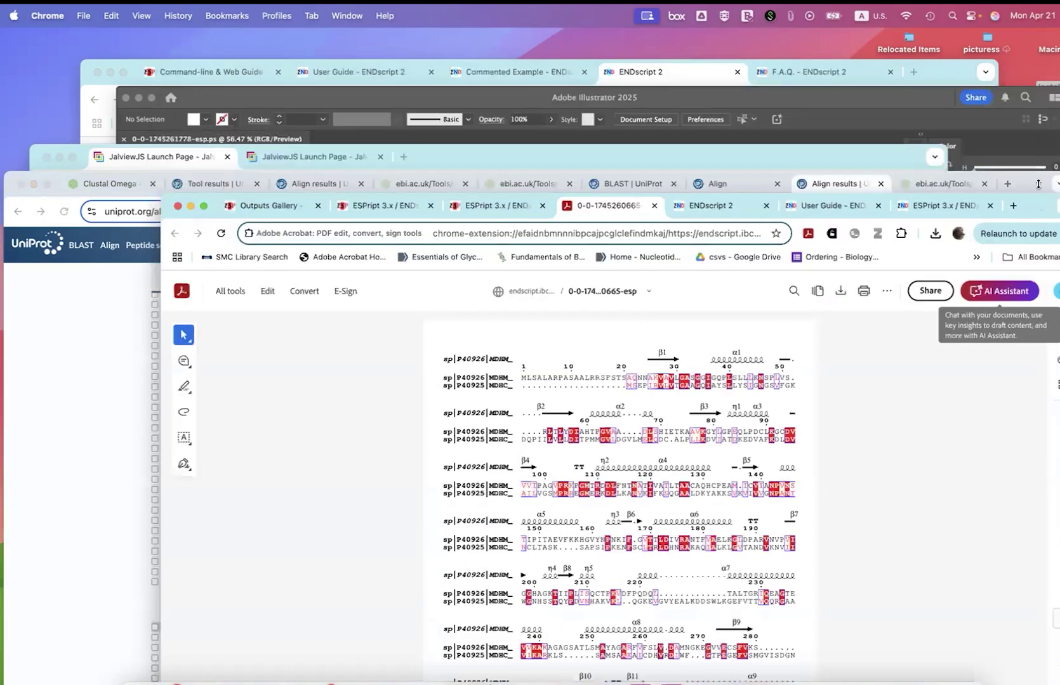
key(ctrl+Up)
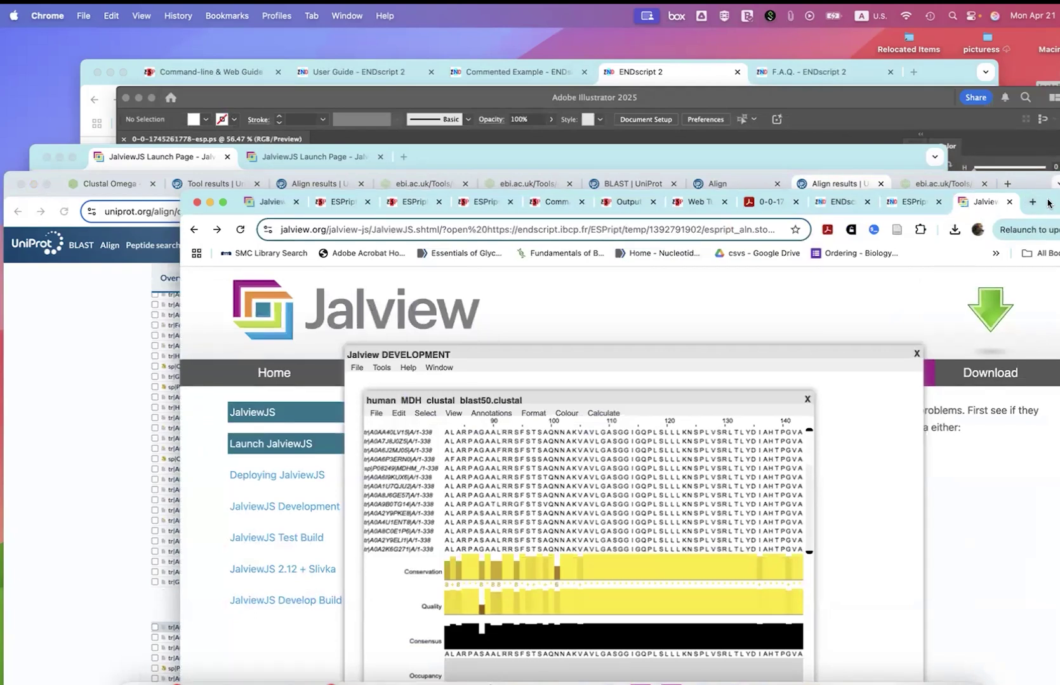
Step: Move the JalviewJS browser window up to reveal the whole alignment and colour the residues with the Clustalx scheme
drag(1038, 198, 1034, 66)
scroll(558, 396, down, 5)
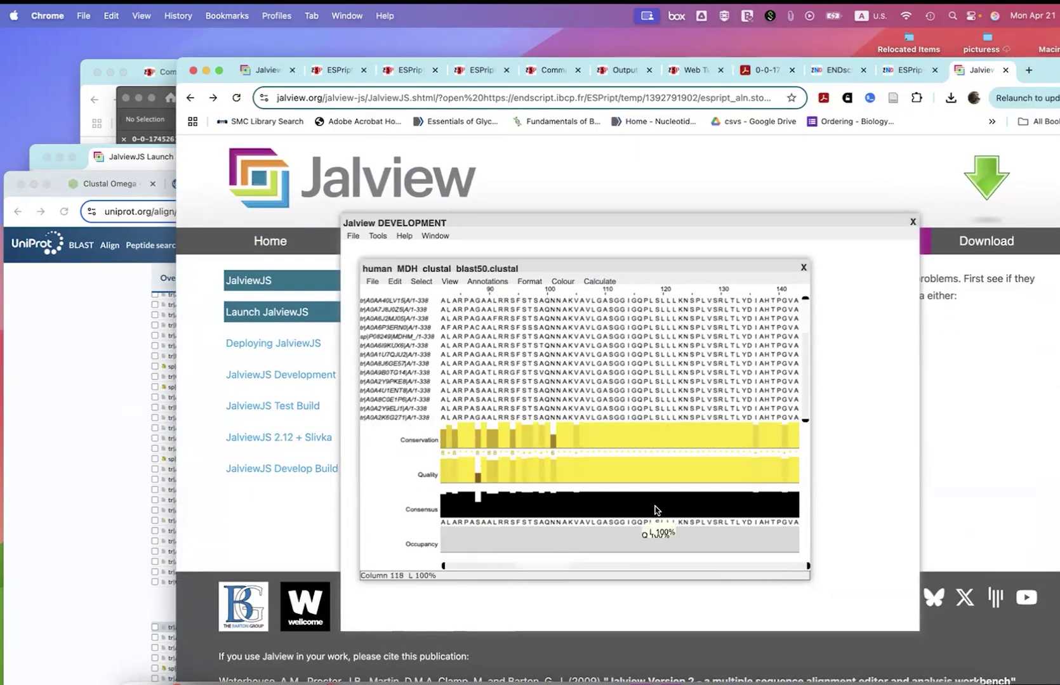
click(560, 282)
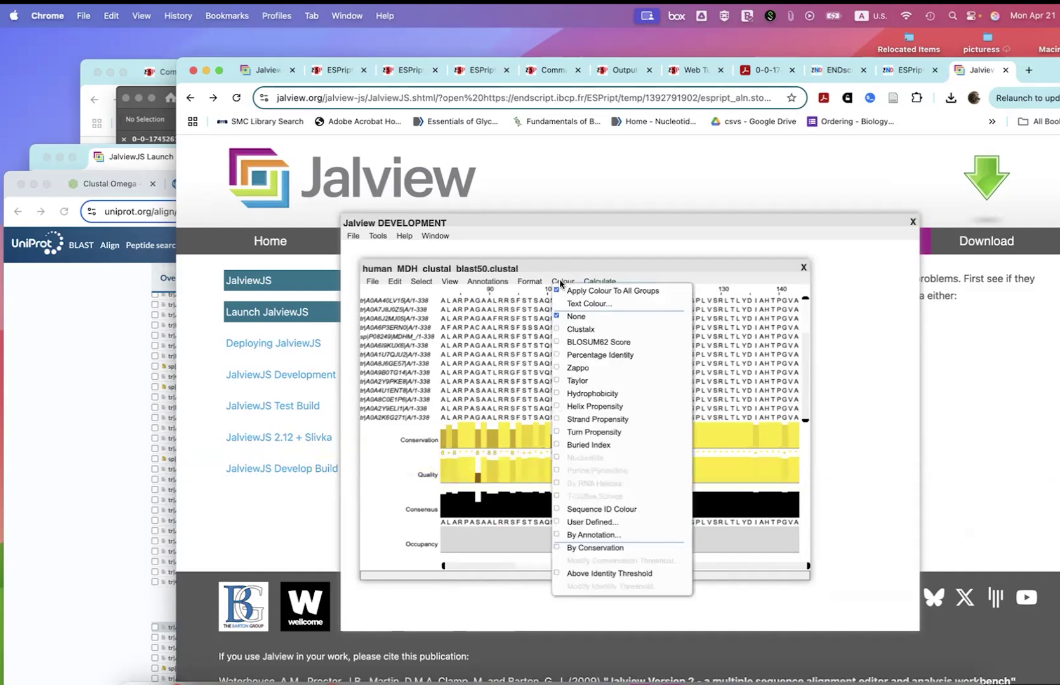
click(559, 329)
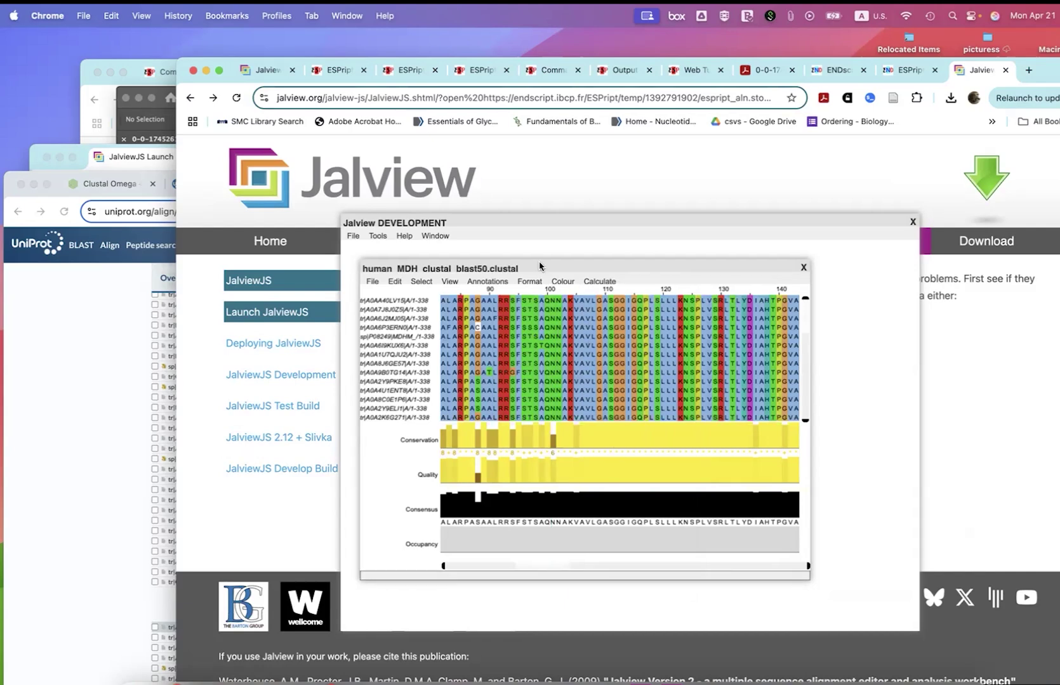
Step: Colour the alignment by BLOSUM62 Score and examine the conservation, quality and consensus tracks toward the end of the sequences
click(561, 283)
click(564, 344)
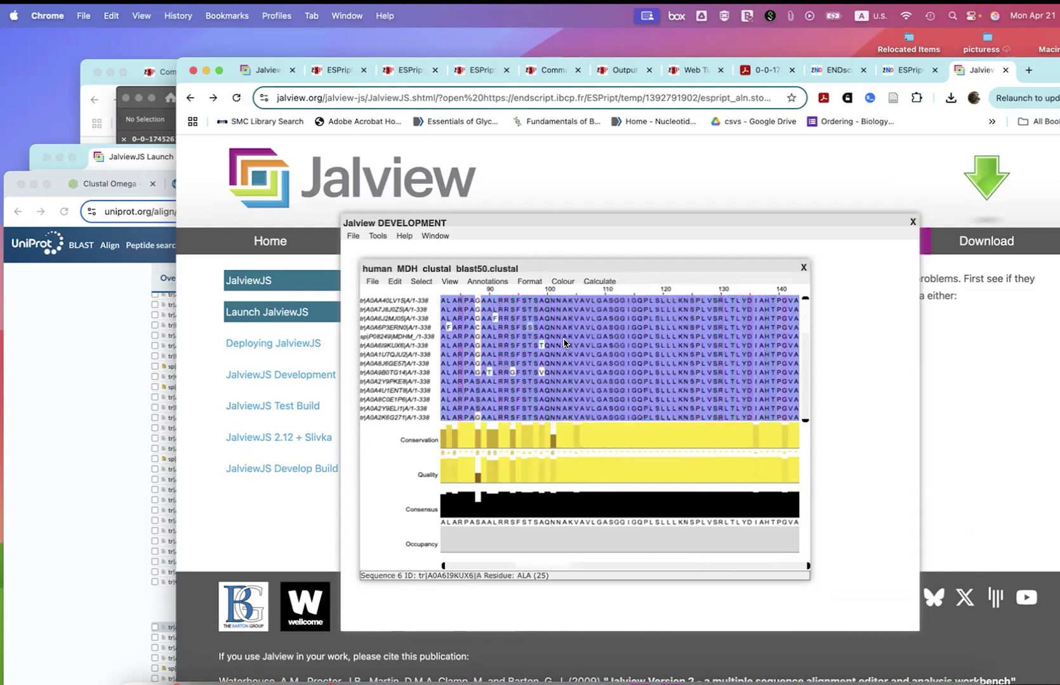
scroll(541, 401, down, 1)
scroll(541, 400, up, 1)
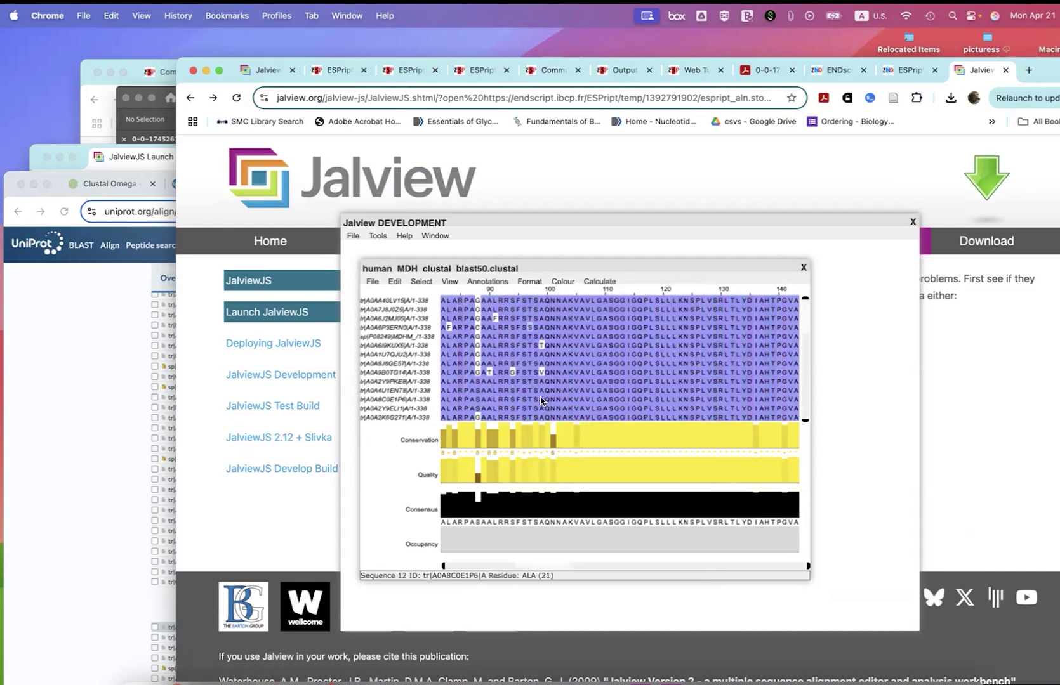
drag(571, 565, 800, 551)
scroll(711, 340, down, 10)
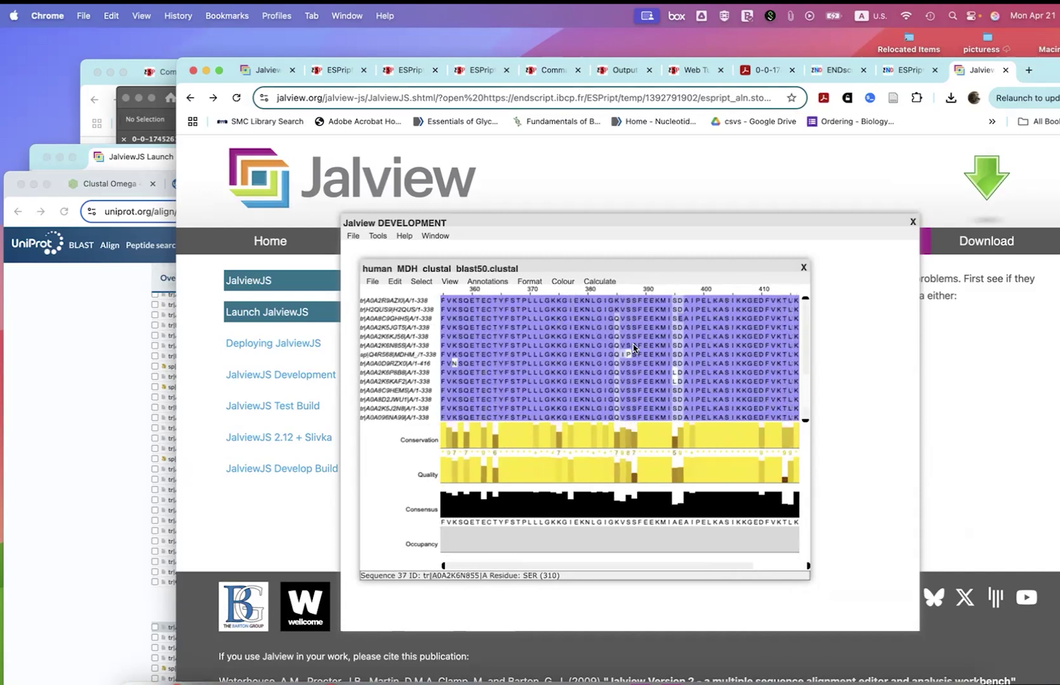
drag(690, 561, 682, 567)
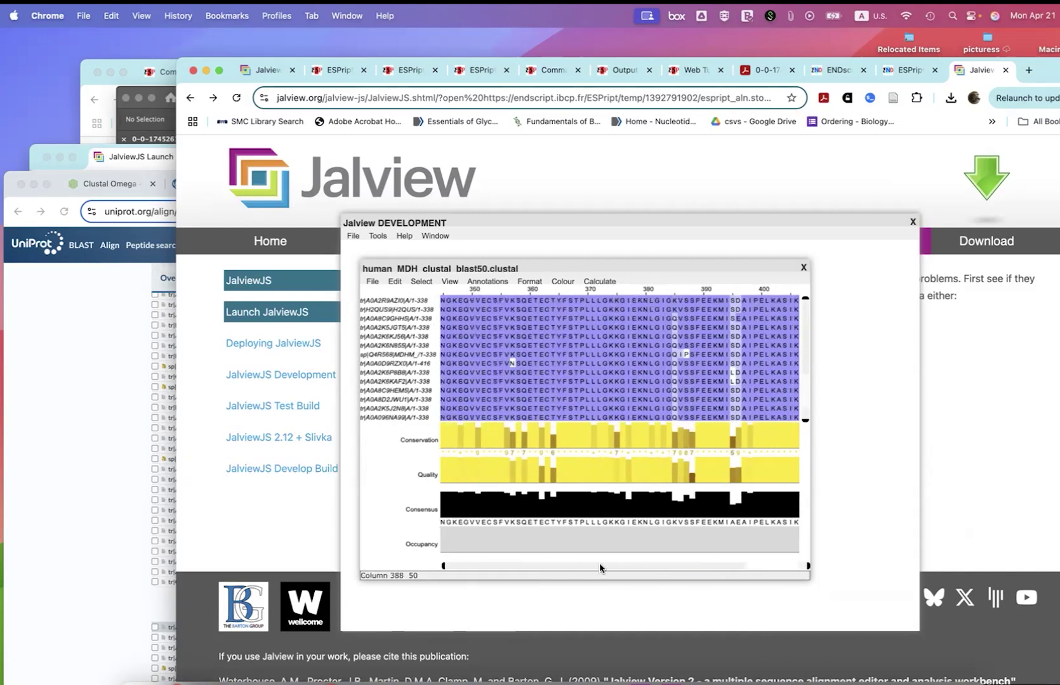
mouse_move(436, 441)
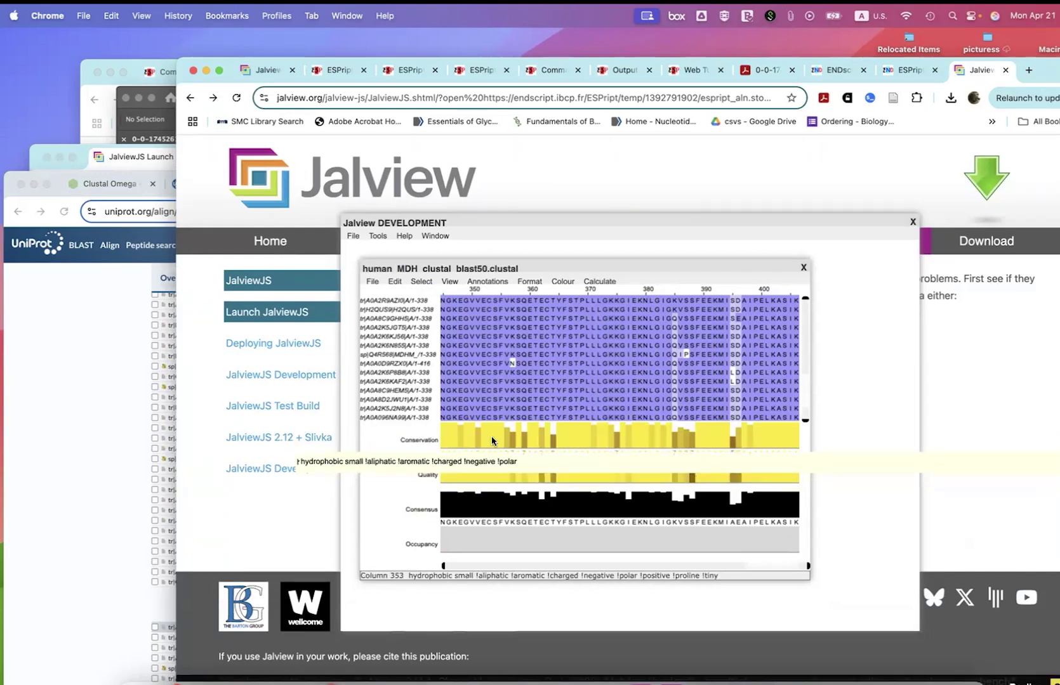
mouse_move(514, 435)
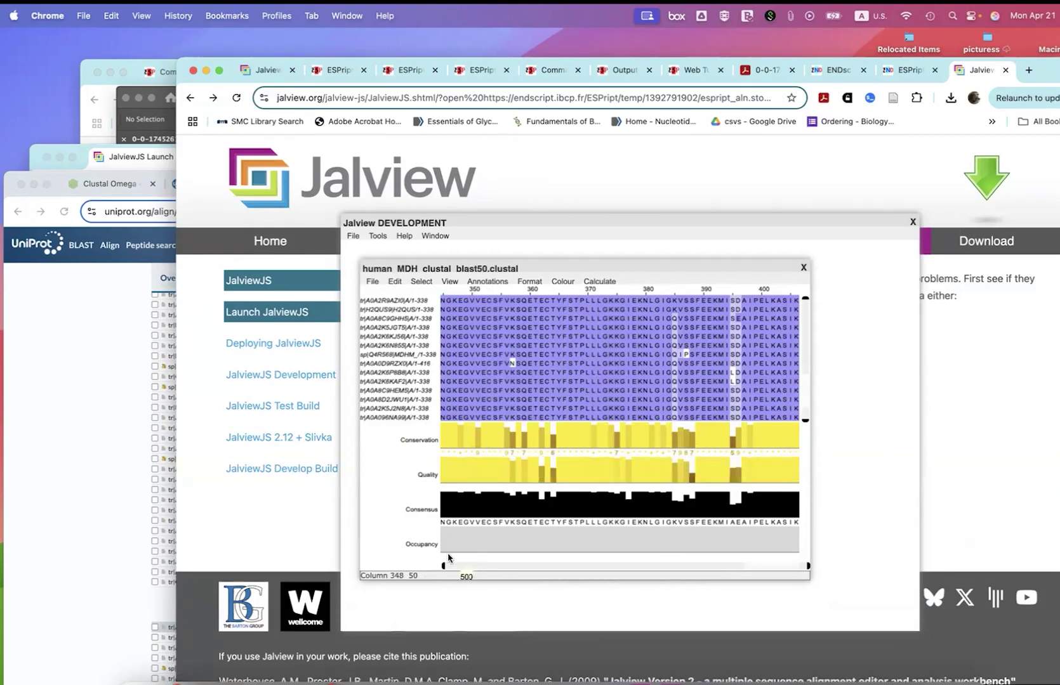
Step: Try the Hydrophobicity and Strand Propensity colour schemes on the alignment, finishing with Percentage Identity
click(559, 281)
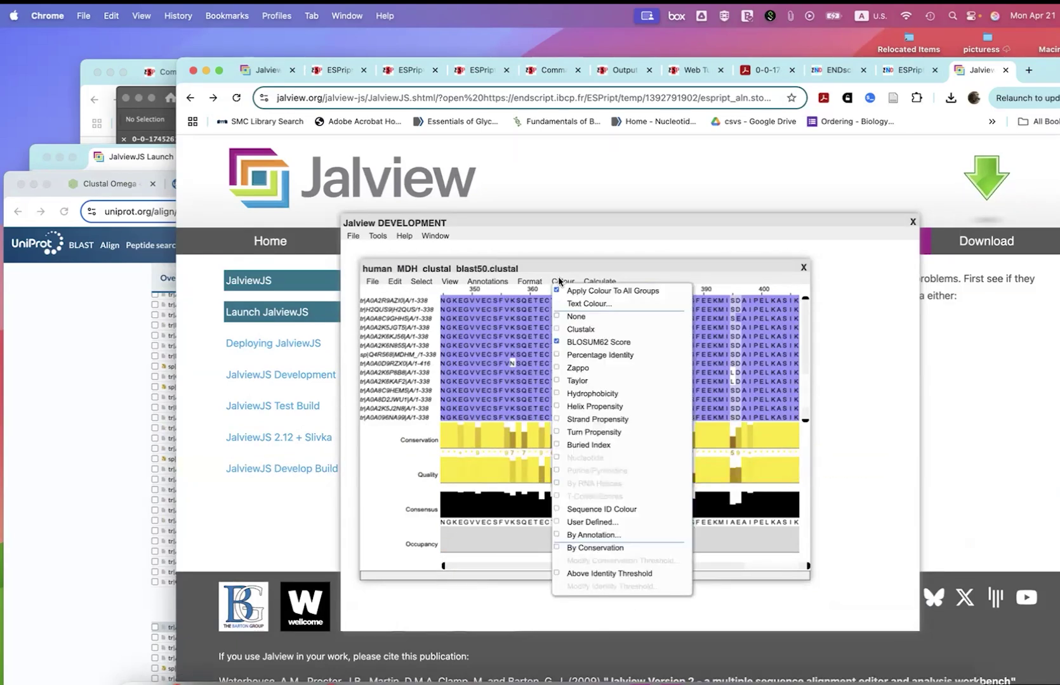
click(579, 394)
click(562, 281)
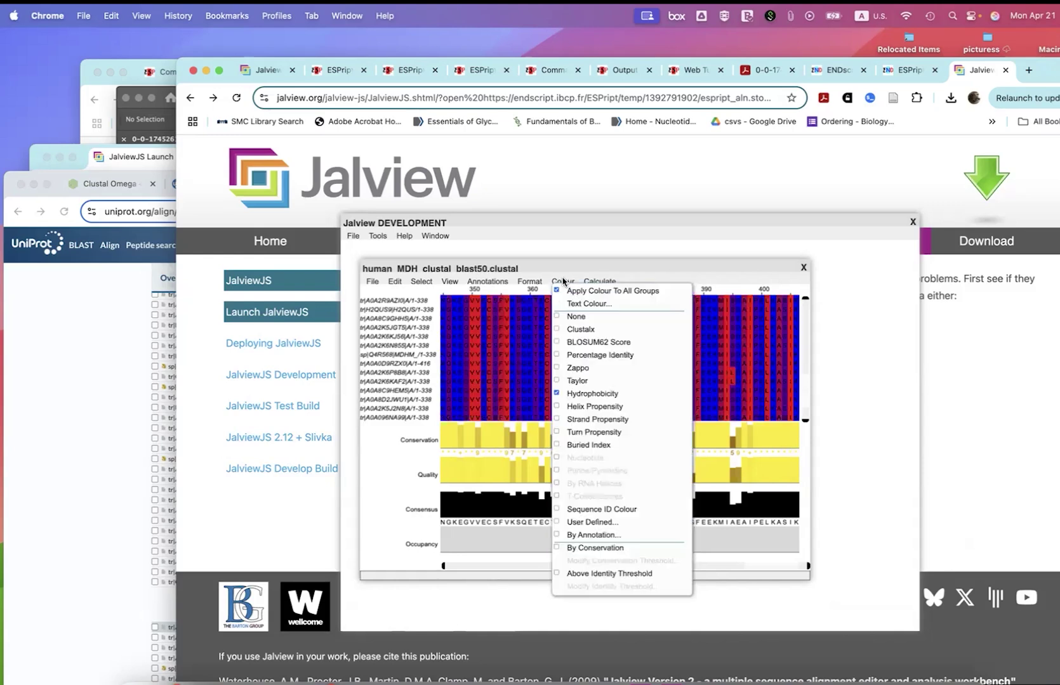
click(576, 420)
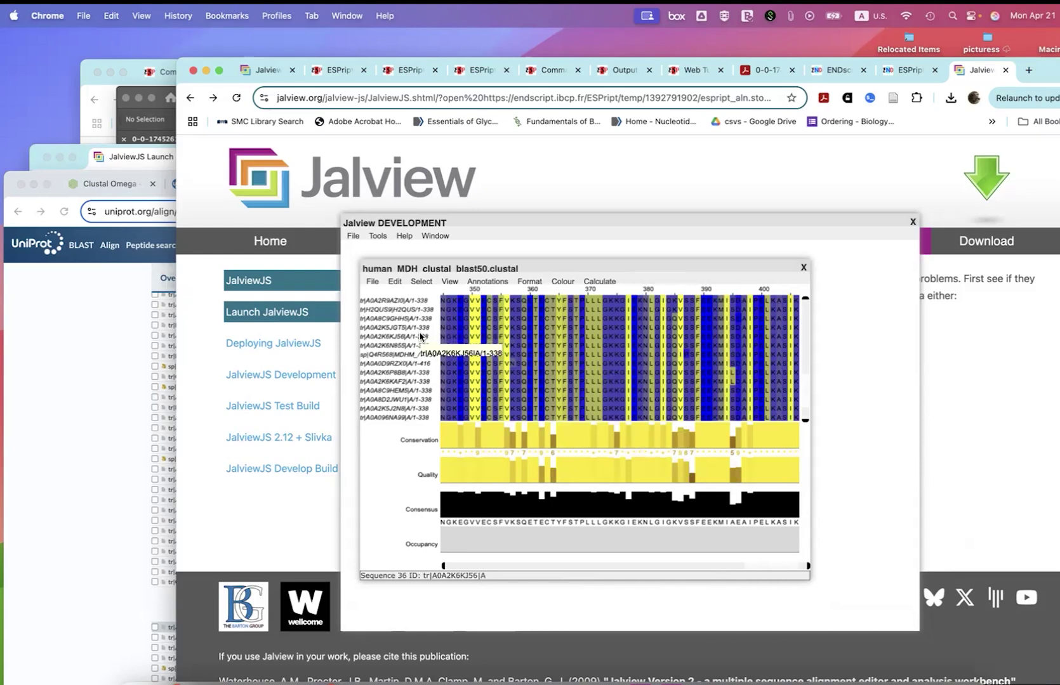
click(554, 282)
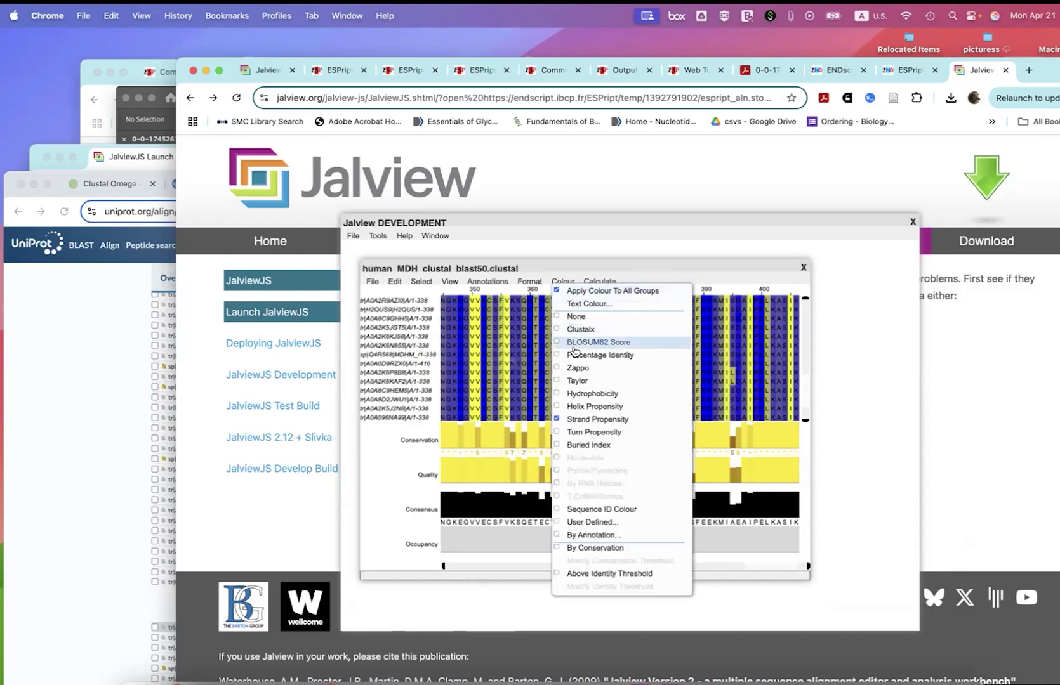
click(596, 354)
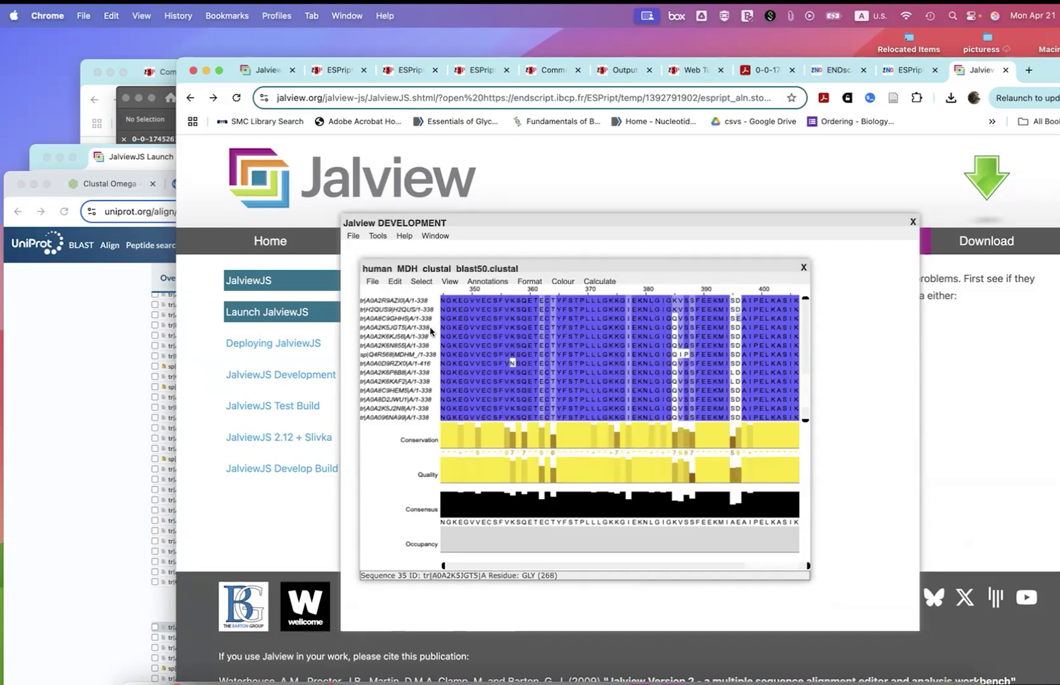
Step: Find 3D structure data for the sequence sp|Q4R568|MDHM_ and open the 2dfd crystal structure in a new view
click(395, 357)
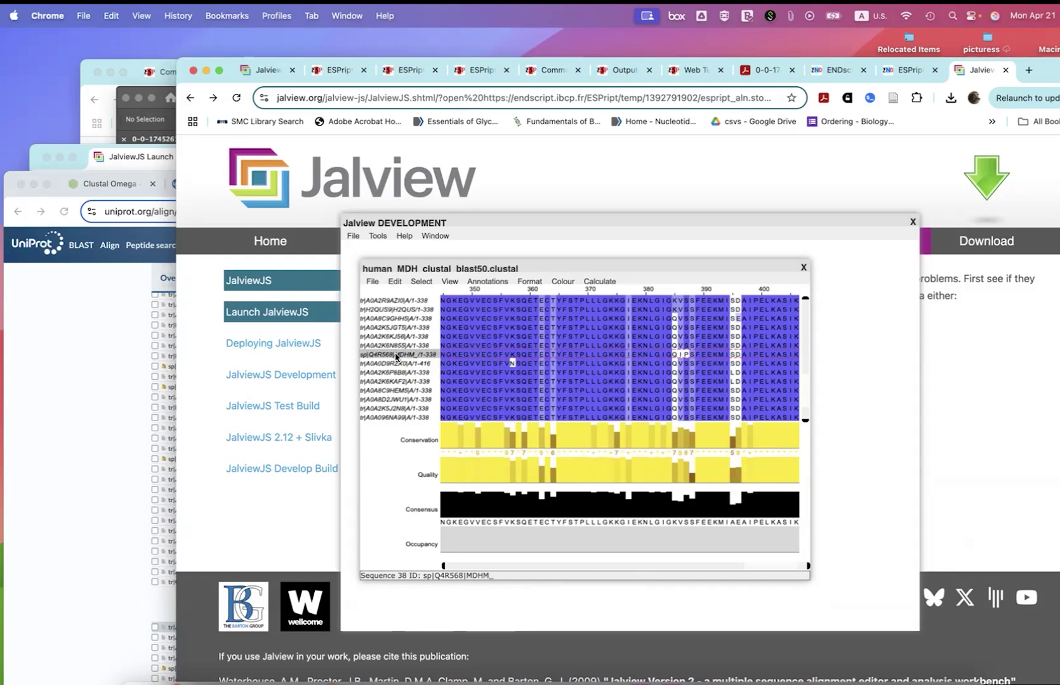
right_click(396, 357)
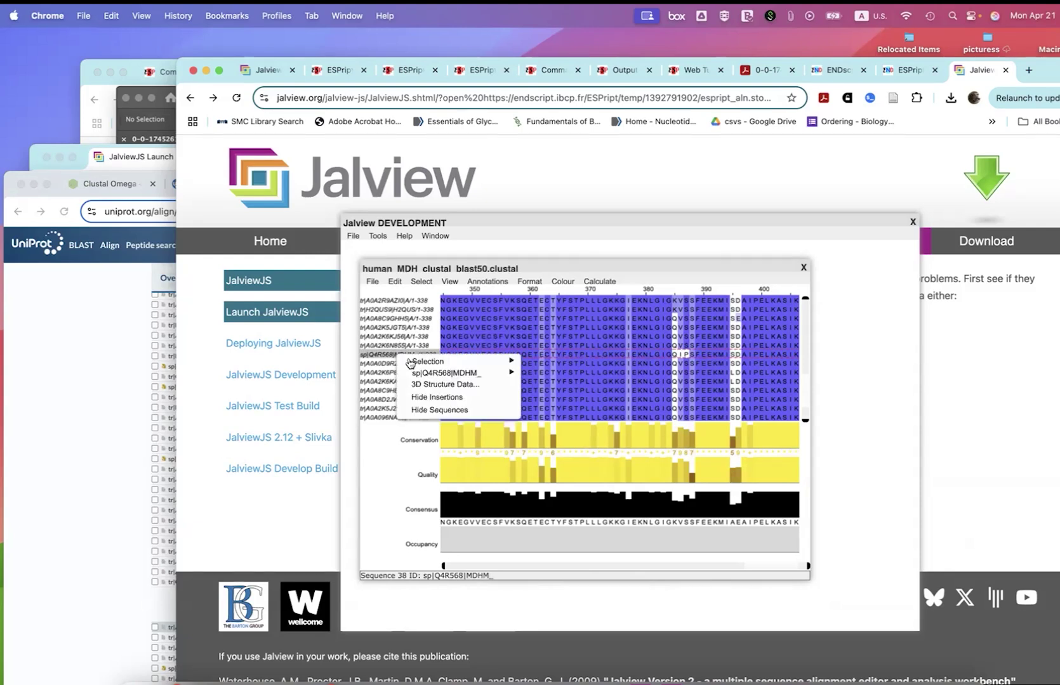
click(425, 387)
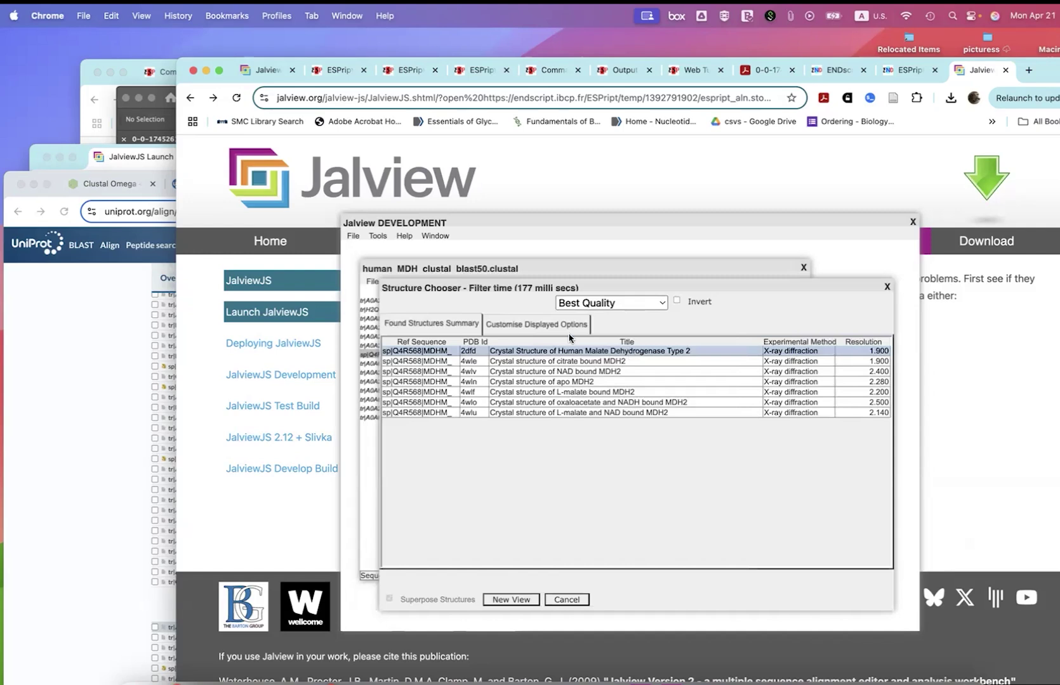
click(517, 601)
Step: Rotate the 2dfd structure and inspect the residues of its coloured chain
drag(505, 468, 586, 382)
drag(571, 544, 629, 517)
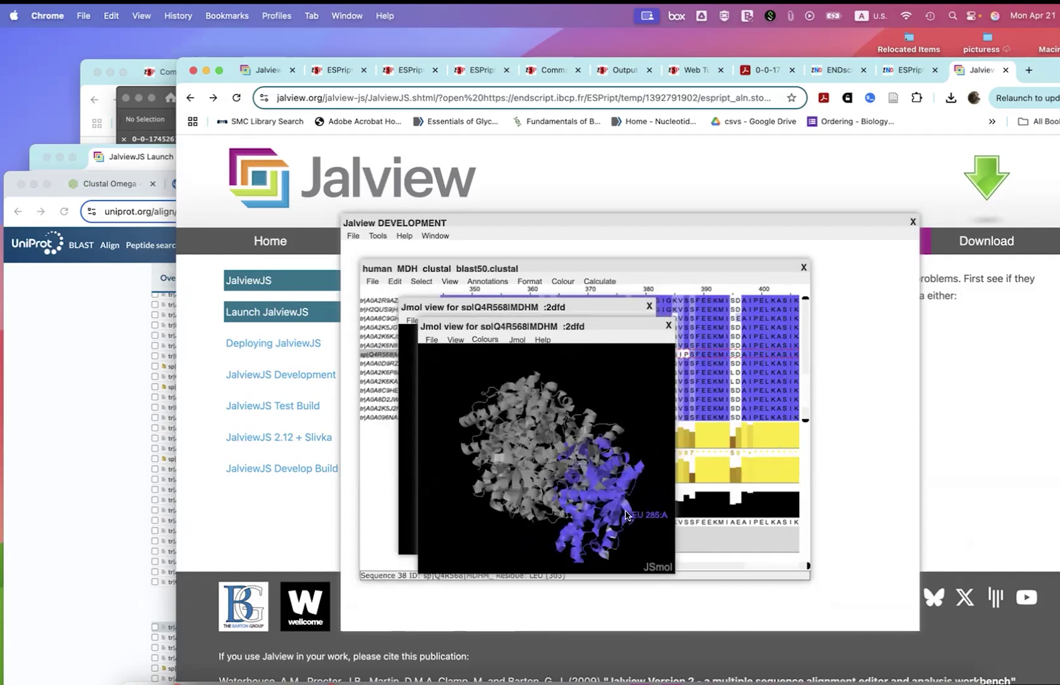
drag(624, 504, 632, 470)
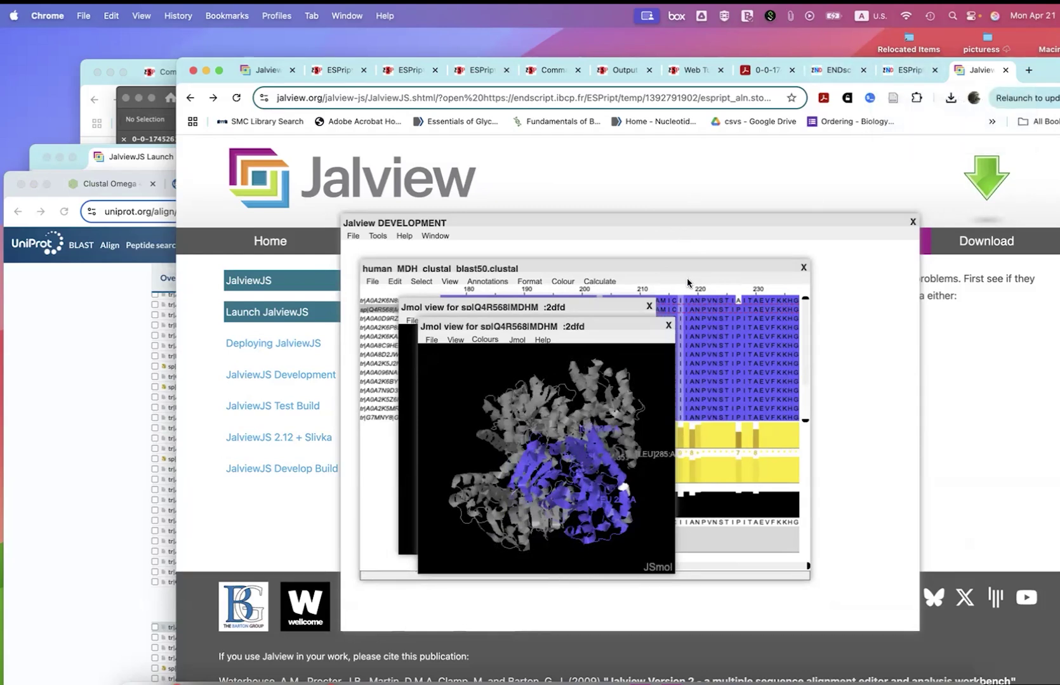
Step: Switch to the desktop Jalview window, move it up fully into view and look through the human_MDH_clustal_blast50.clustal alignment
click(675, 679)
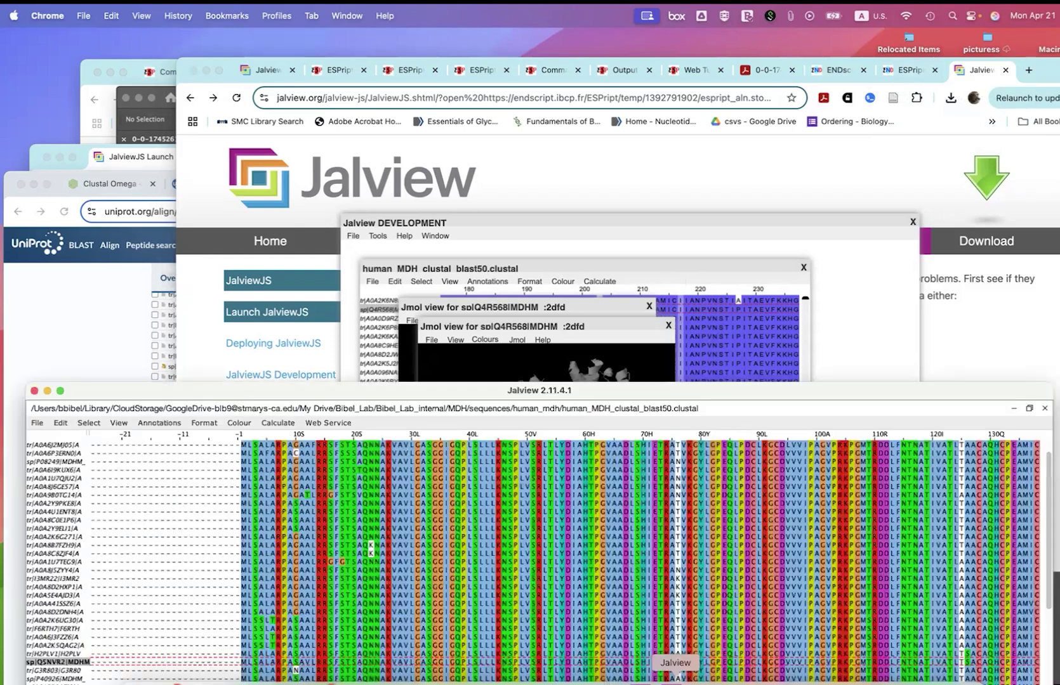
drag(584, 390, 614, 137)
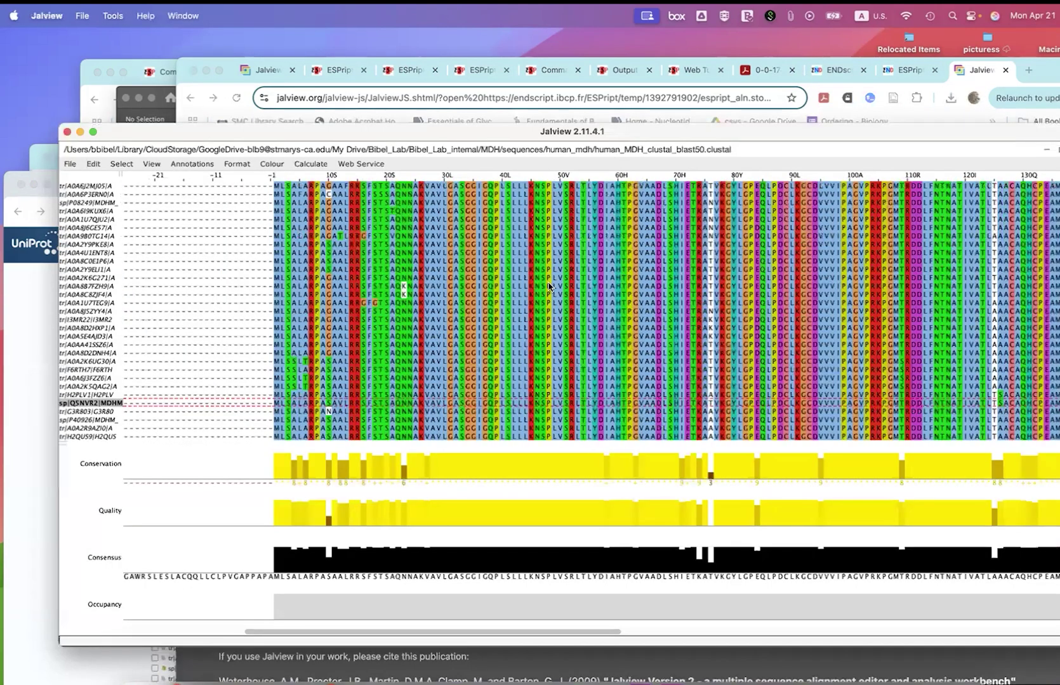
scroll(548, 286, left, 10)
scroll(548, 286, up, 1)
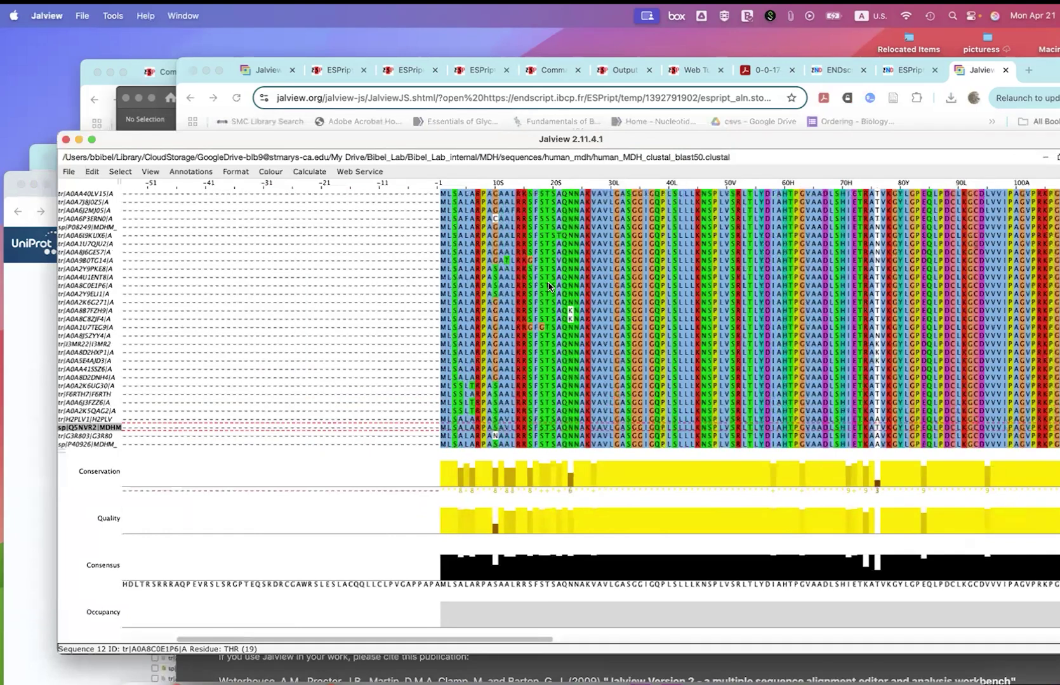
scroll(548, 286, right, 10)
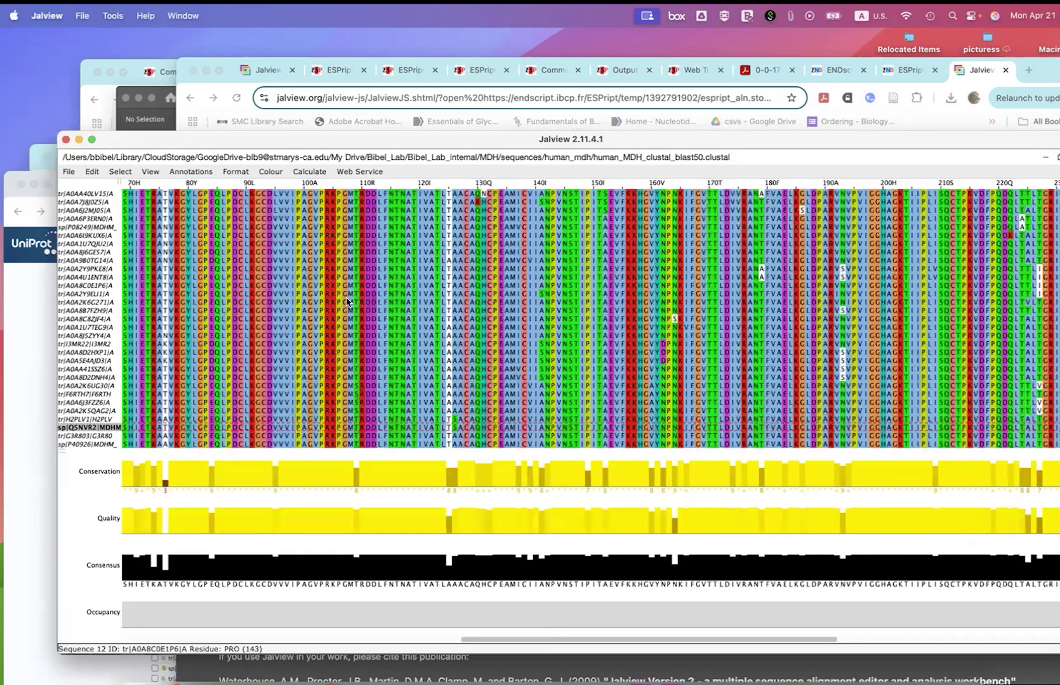
scroll(346, 301, right, 7)
scroll(346, 301, left, 14)
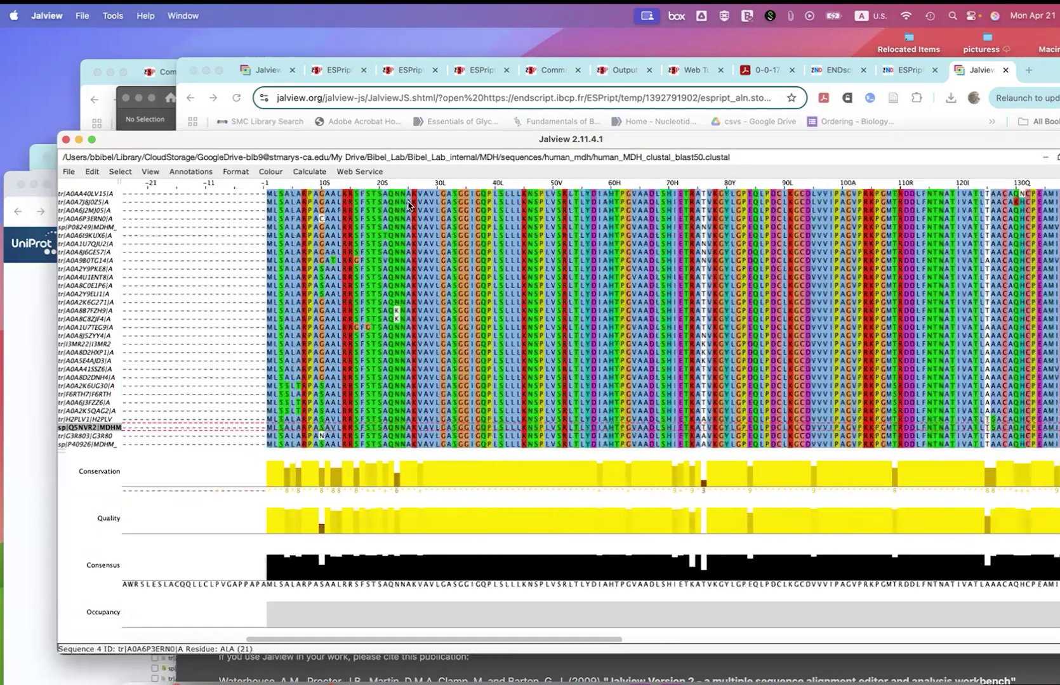
scroll(487, 305, right, 8)
scroll(487, 305, down, 5)
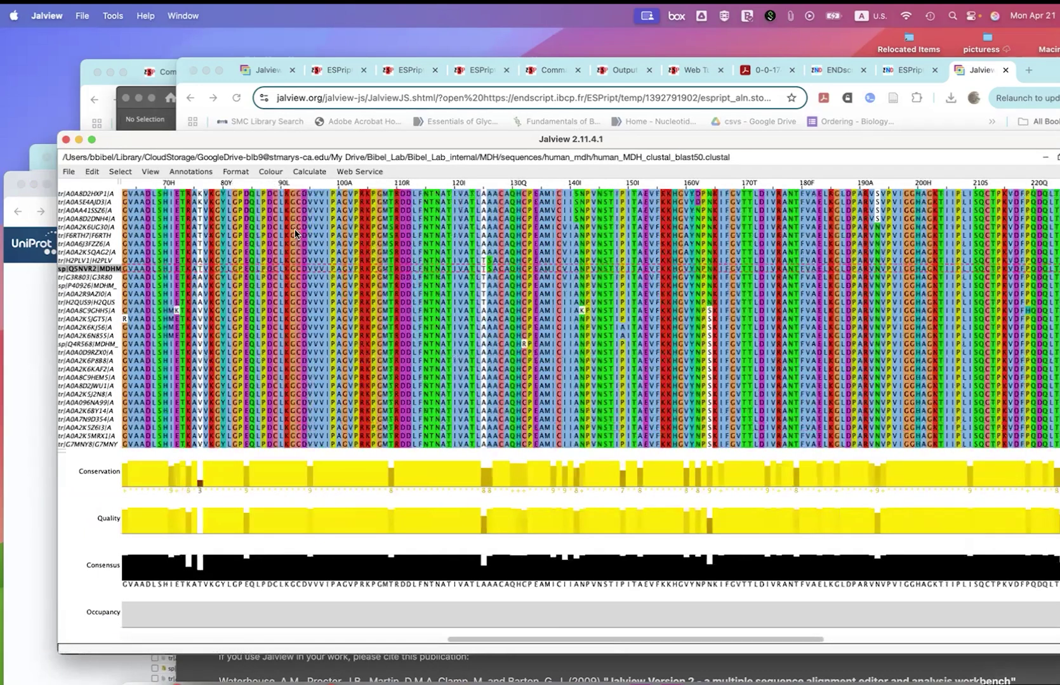
Step: Shade the Clustal colours by conservation with a conservation colour increment of 57
key(alt+c)
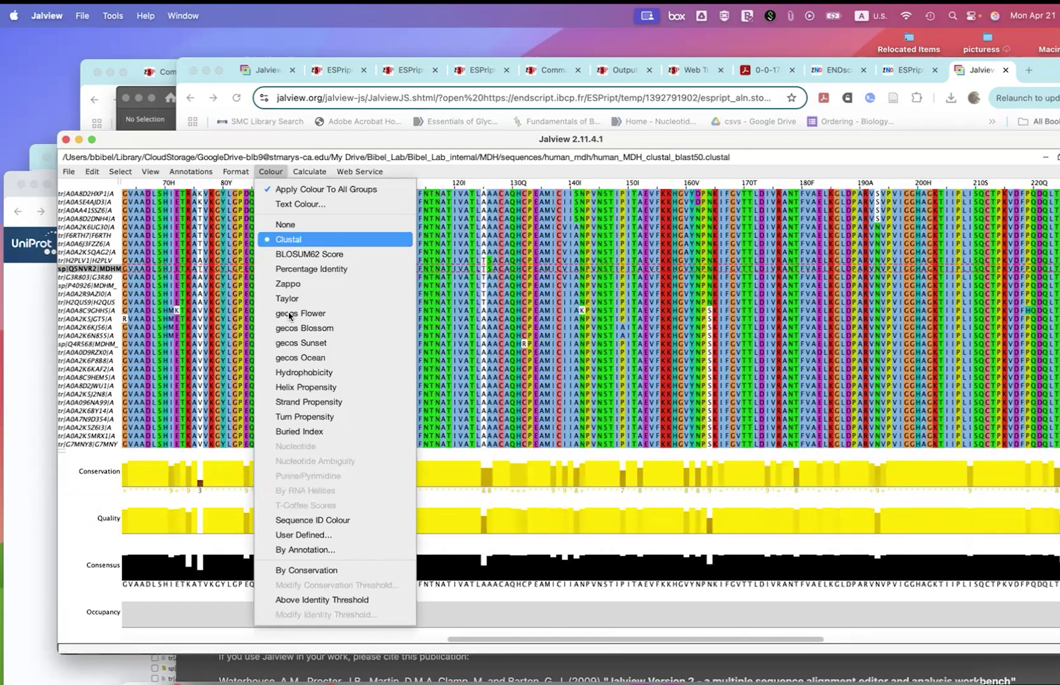
click(342, 570)
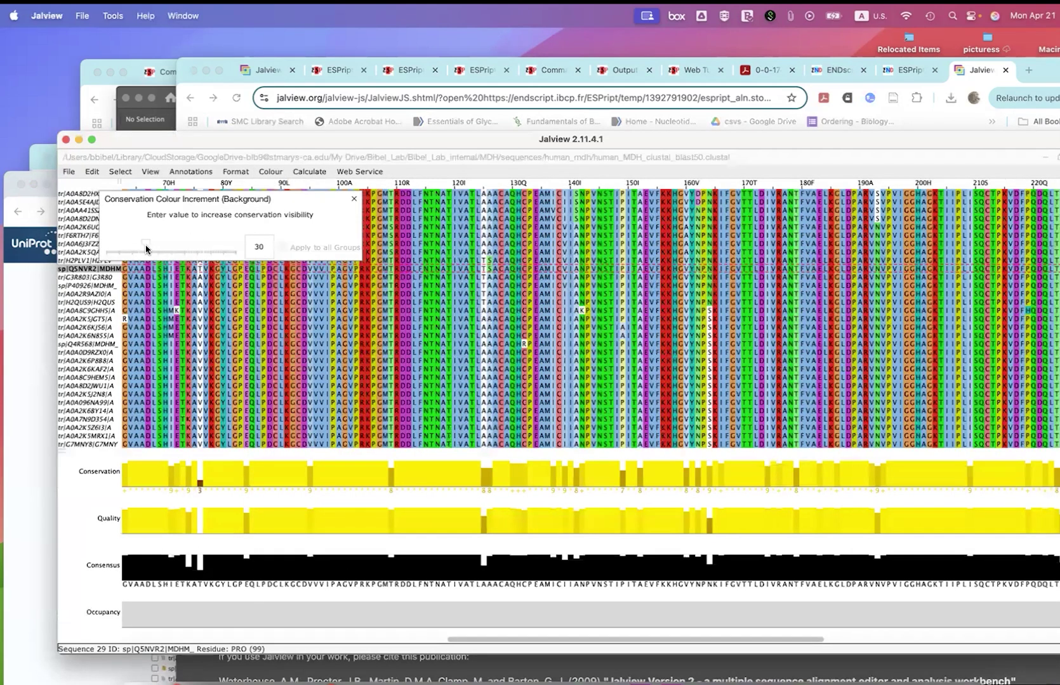
drag(174, 248, 198, 248)
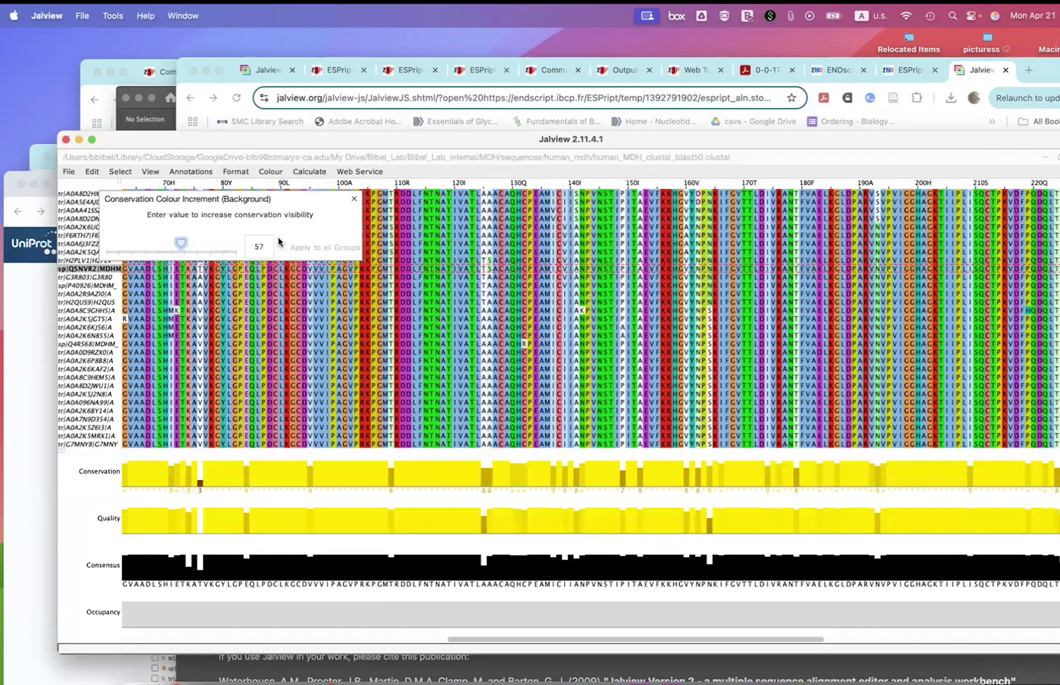
click(354, 200)
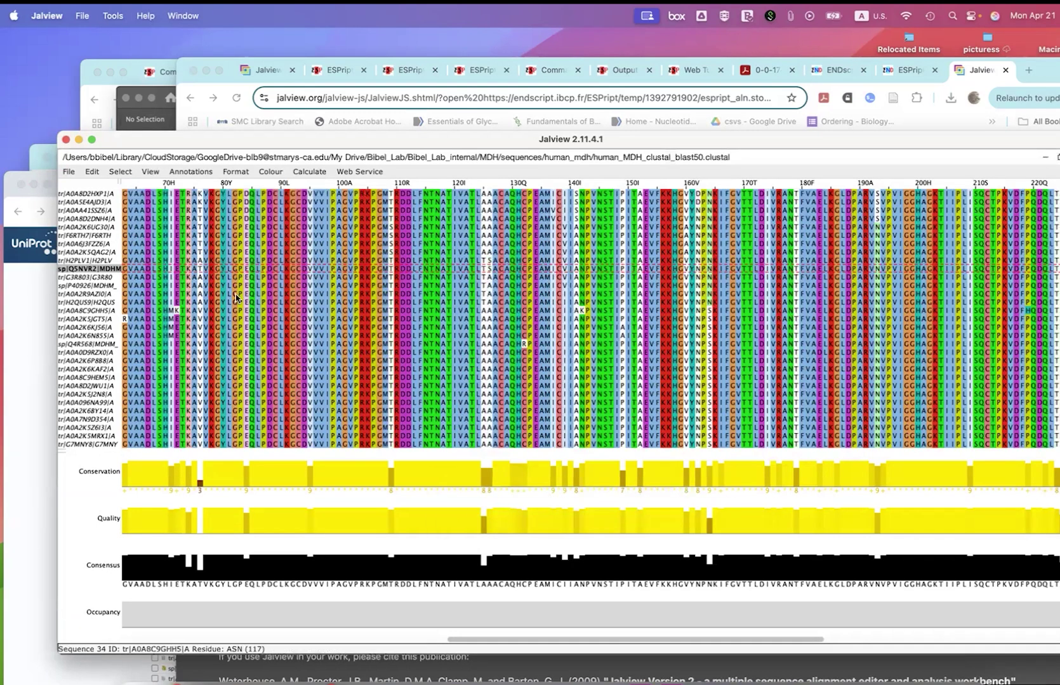
Step: View the options available for the reference sequence sp|Q5NVR2|MDHM_
right_click(116, 272)
mouse_move(140, 297)
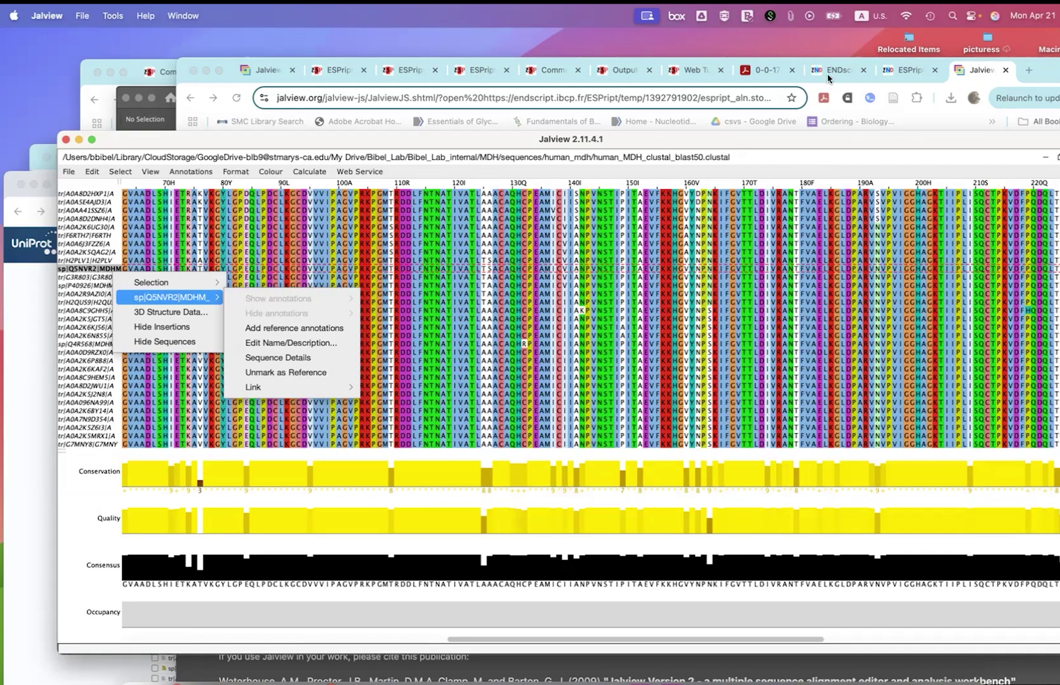
Step: Switch back to Chrome and look over the example images on the ESPript Outputs gallery page
click(615, 73)
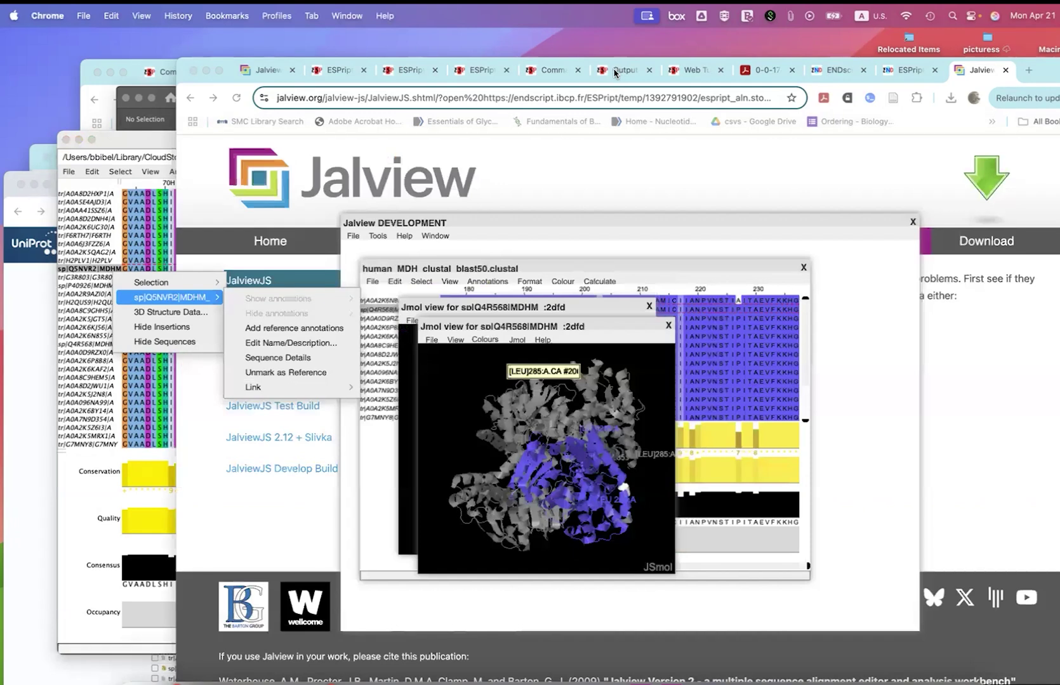
click(614, 73)
scroll(512, 270, down, 2)
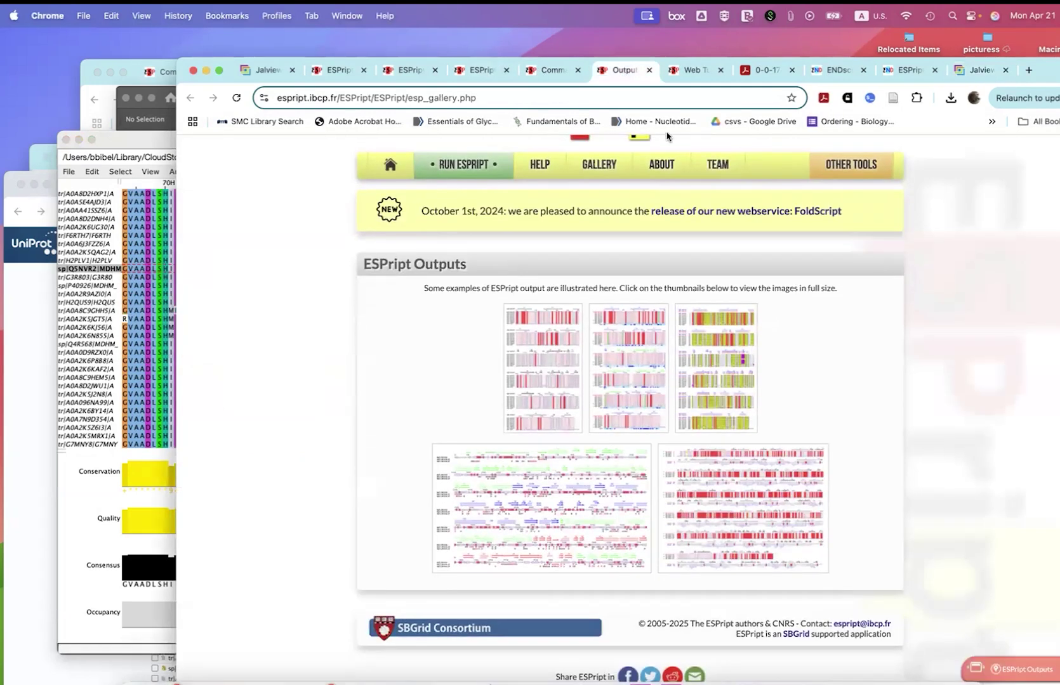
scroll(666, 136, up, 1)
Step: Open ESPript's Command-line & Web Guide and look through its sections down to the definition of groups and blocks
mouse_move(542, 203)
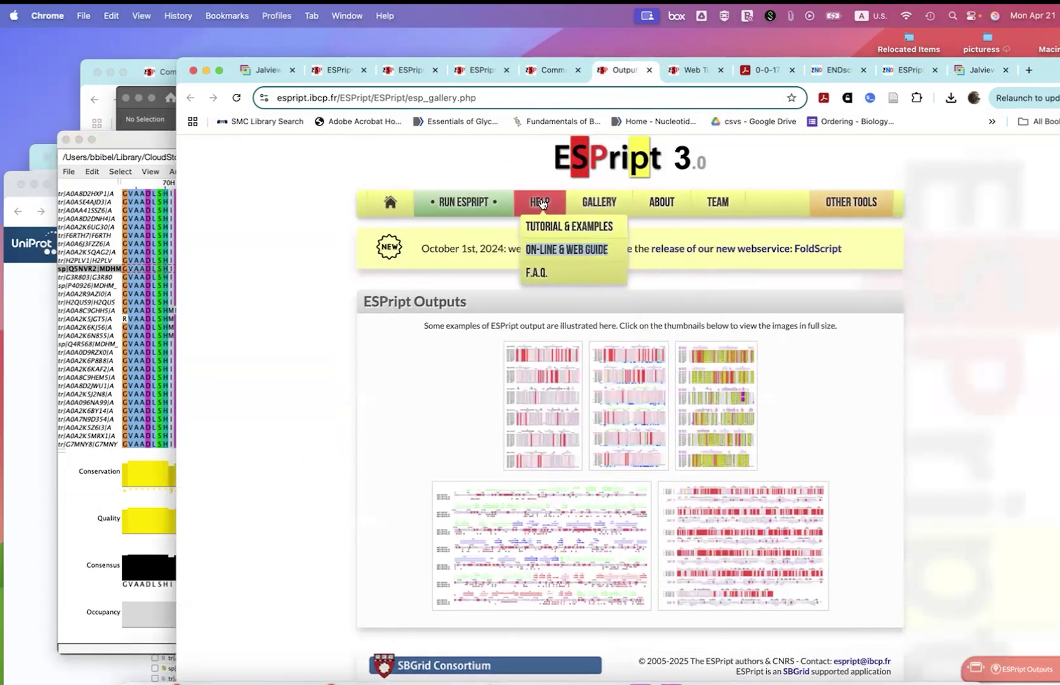
click(527, 349)
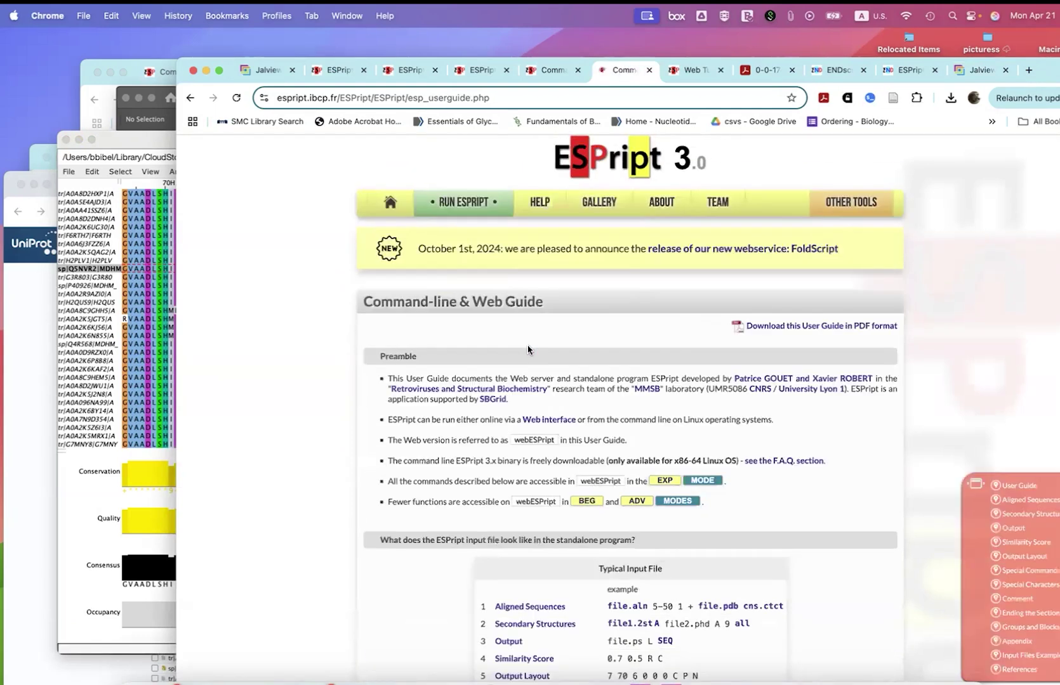
scroll(528, 350, down, 15)
scroll(527, 350, down, 20)
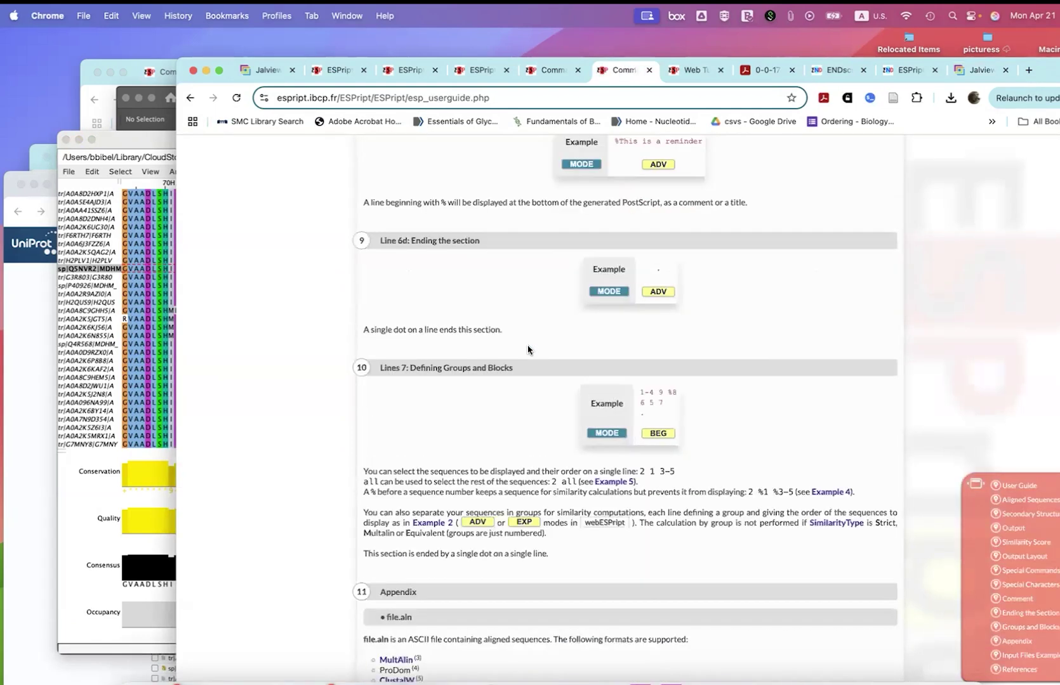
Step: Look through the guide's Appendix, examining the similarity score formulas, the colouring rules and the Risler, PAM250 and BLOSUM62 matrices
scroll(527, 345, down, 15)
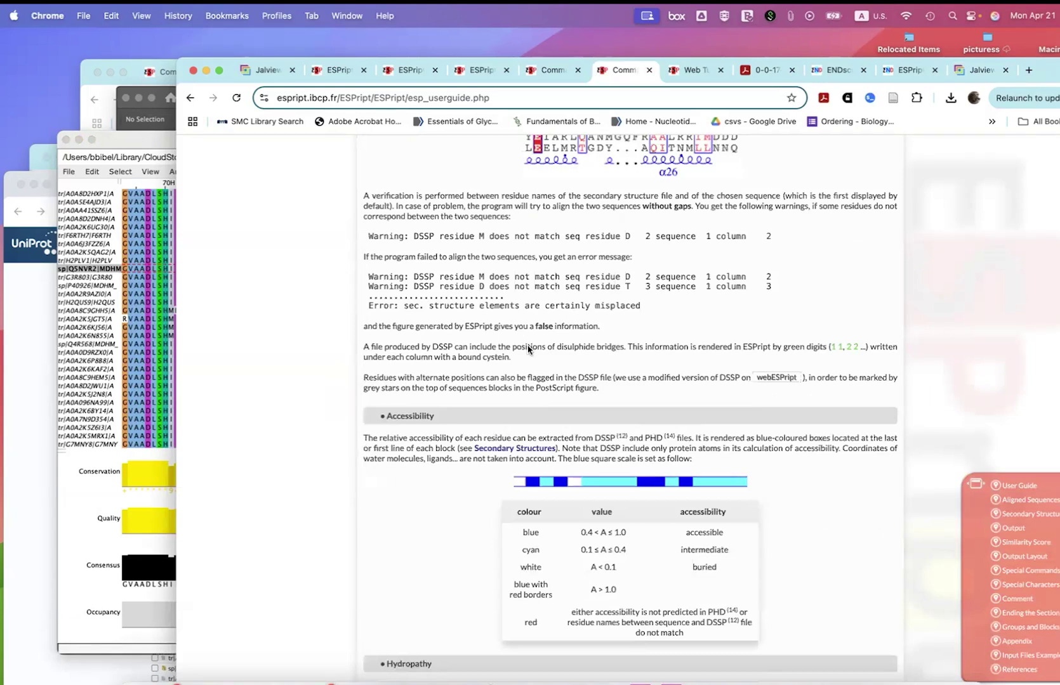
scroll(528, 349, up, 5)
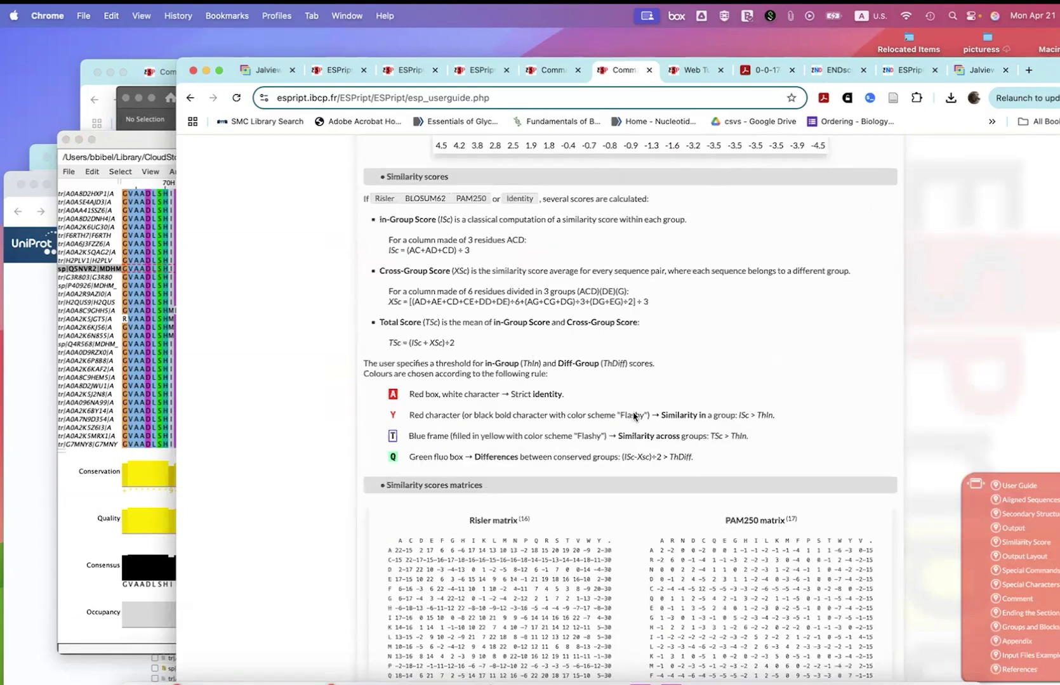
scroll(636, 418, down, 6)
scroll(576, 313, up, 2)
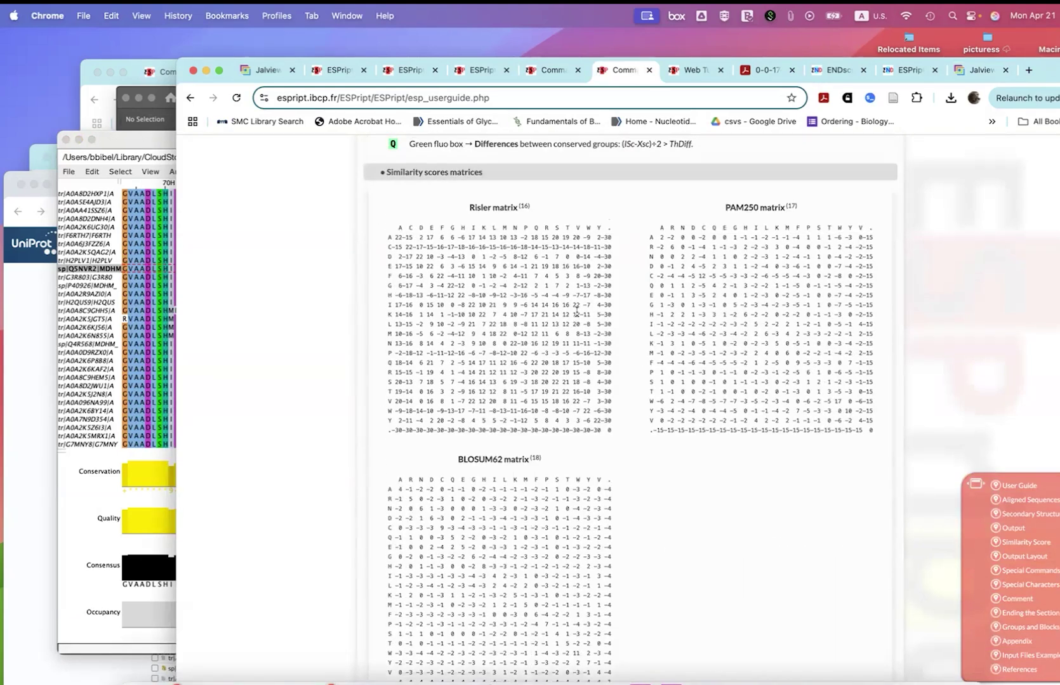
scroll(575, 313, up, 5)
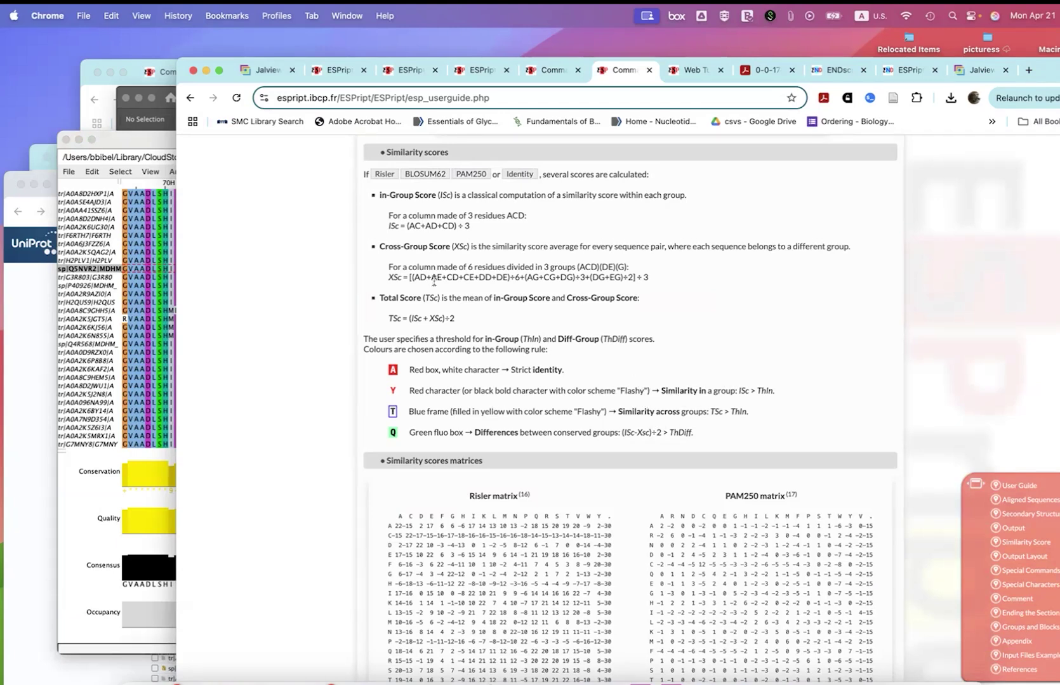
scroll(497, 328, up, 10)
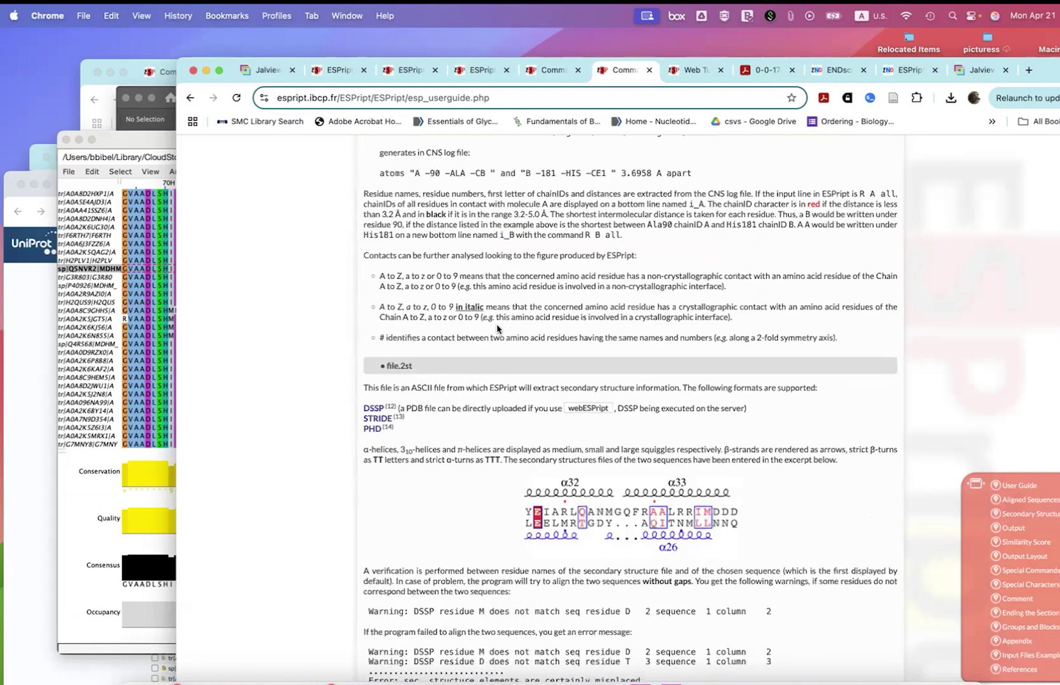
Step: Open ESPript's Web Tutorial & Examples page and look through its explanations of the main form, the command buttons and the results window
scroll(497, 326, up, 20)
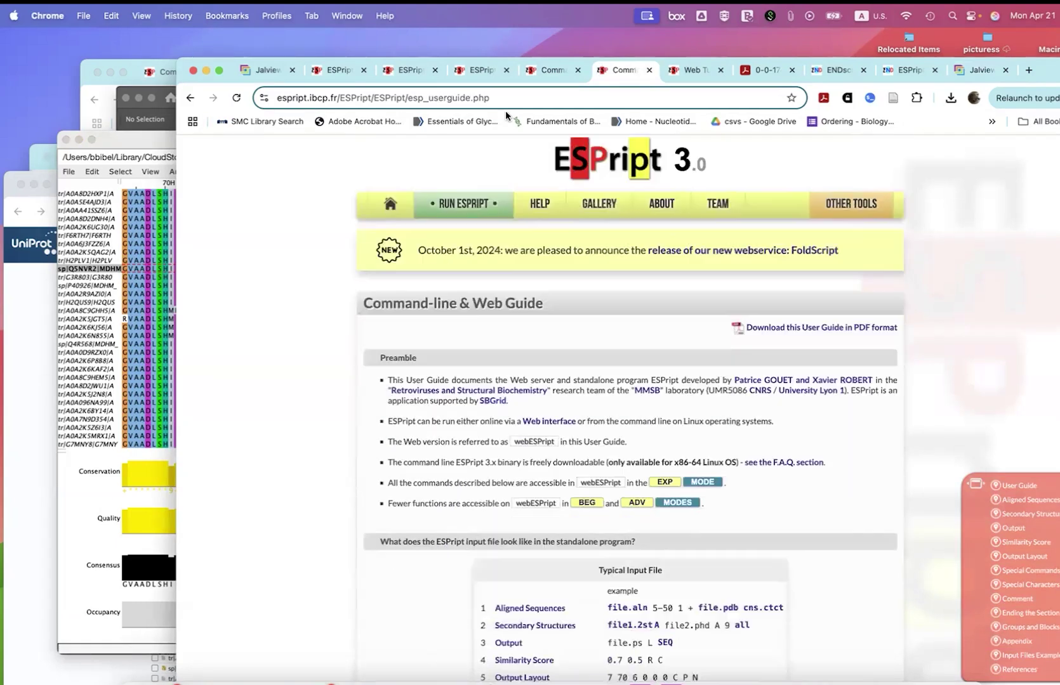
mouse_move(539, 203)
click(552, 222)
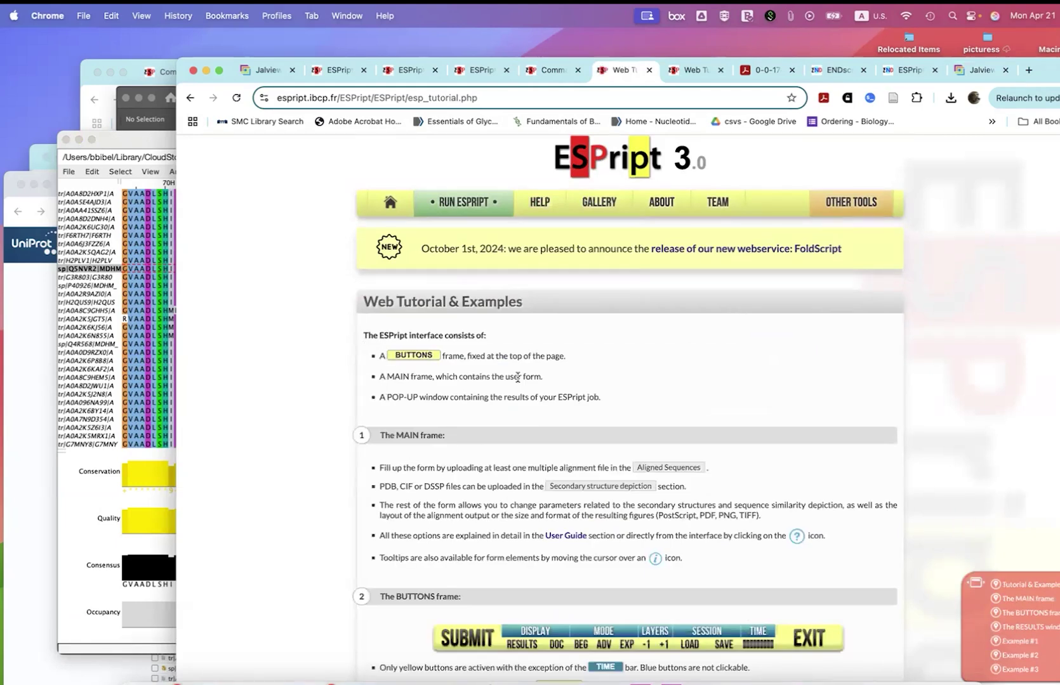
scroll(494, 514, down, 5)
scroll(494, 514, down, 15)
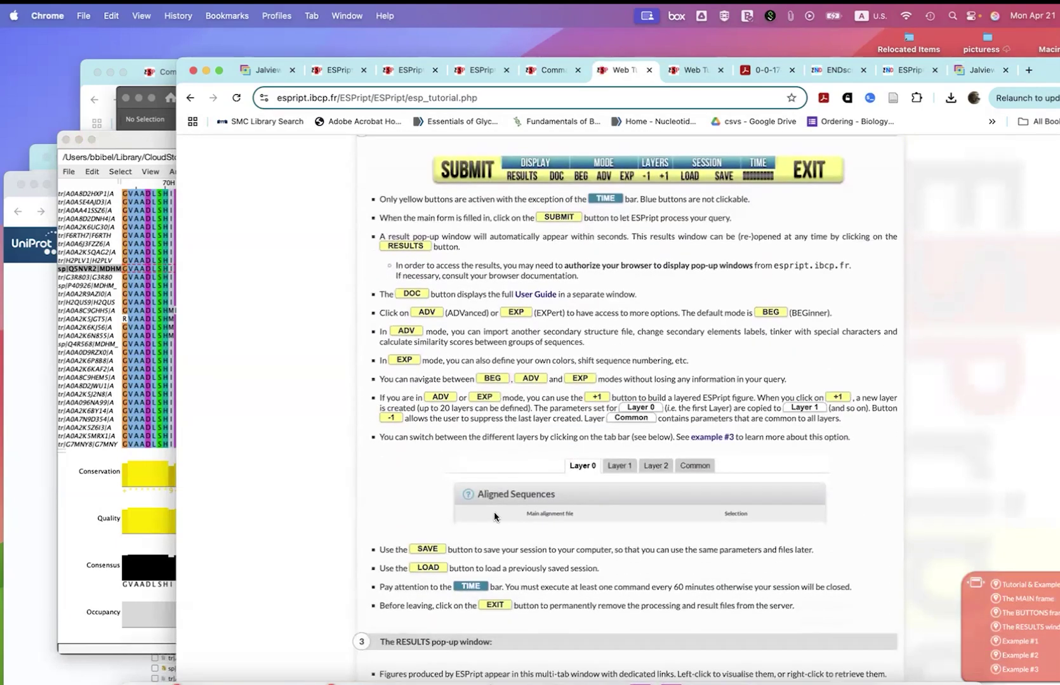
scroll(494, 512, down, 10)
scroll(493, 513, up, 20)
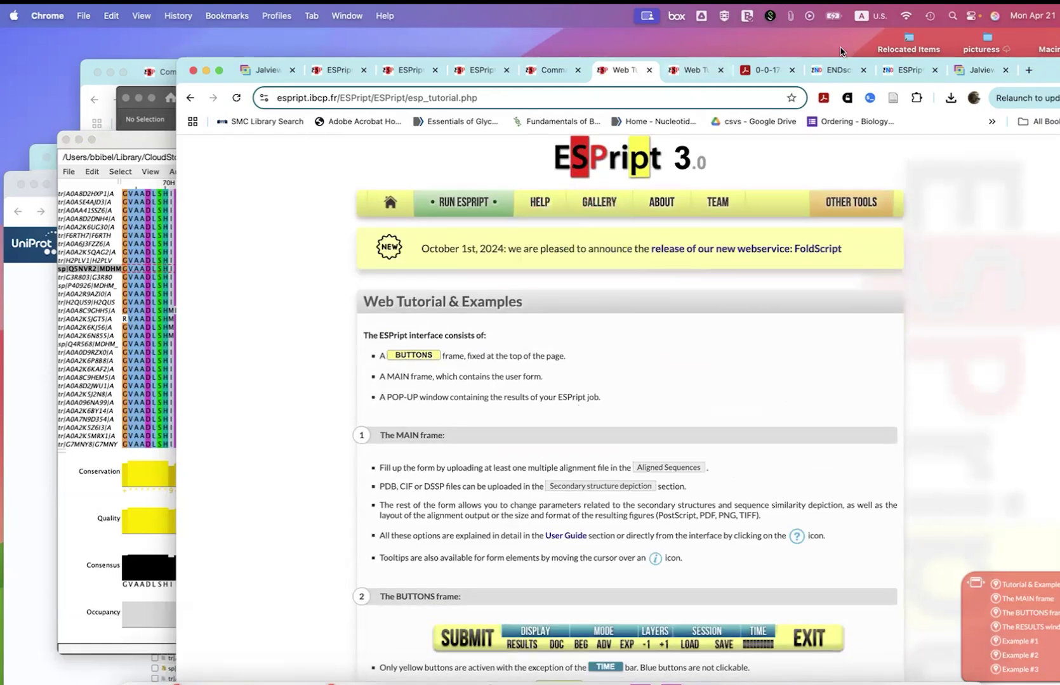
Step: Switch to the ENDscript home page and read its overview, key points and three-phase workflow down to the example outputs
click(819, 71)
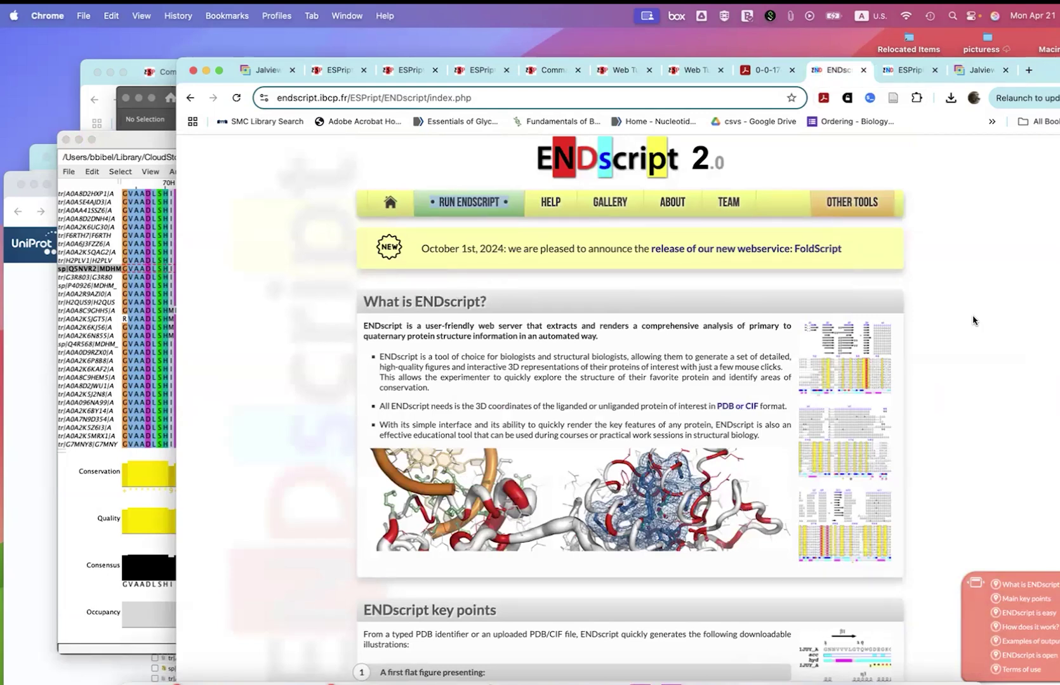
scroll(973, 321, down, 3)
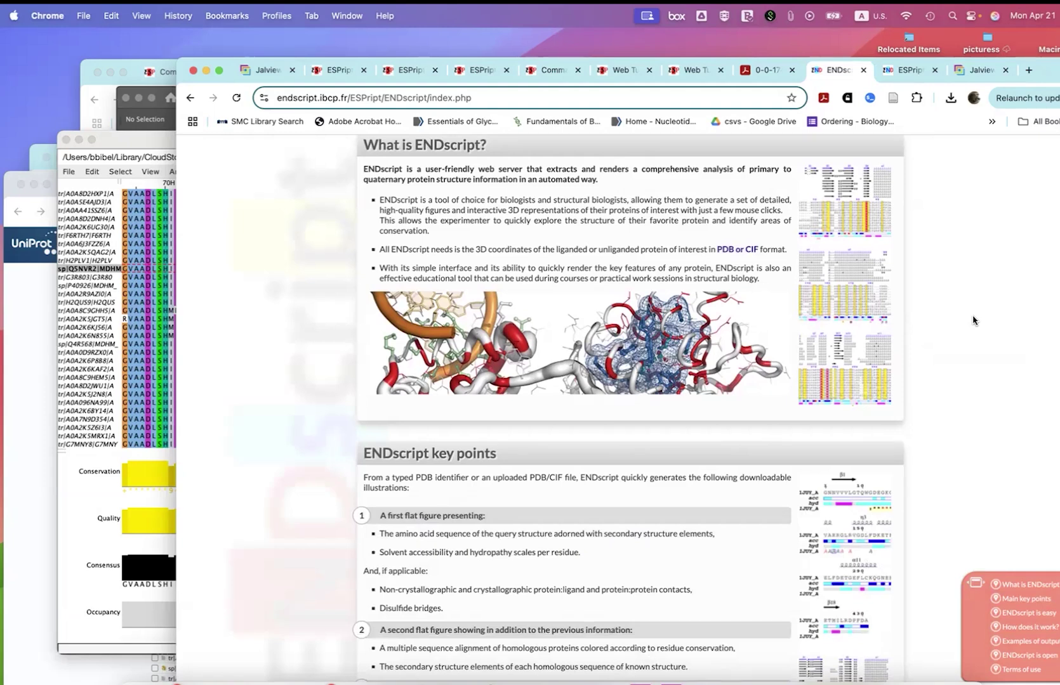
scroll(972, 321, down, 8)
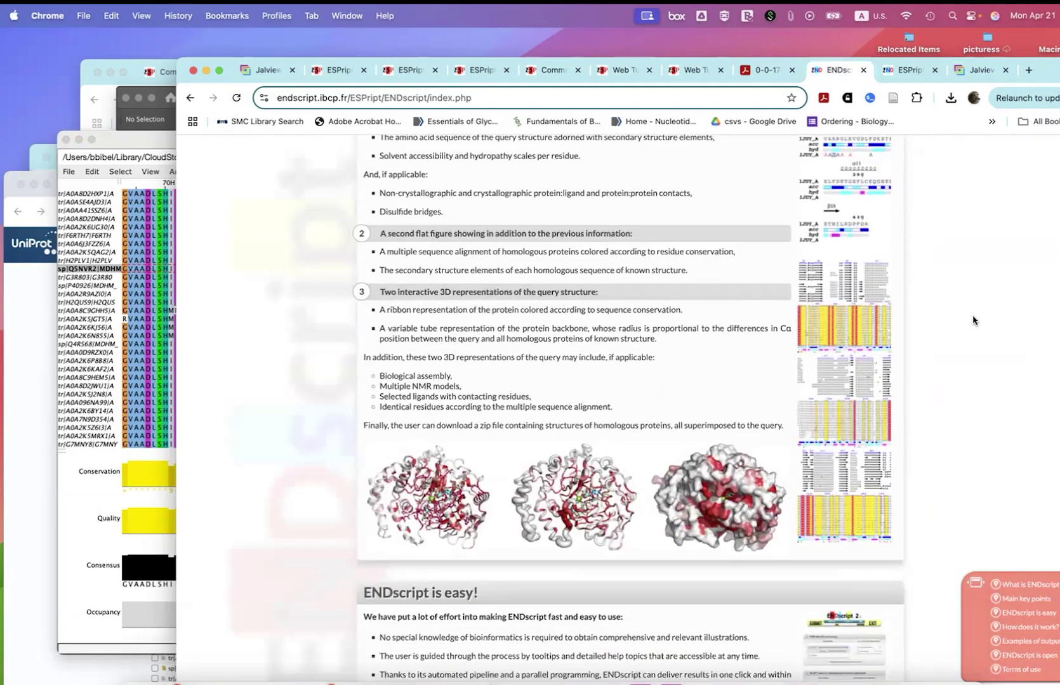
scroll(841, 373, down, 1)
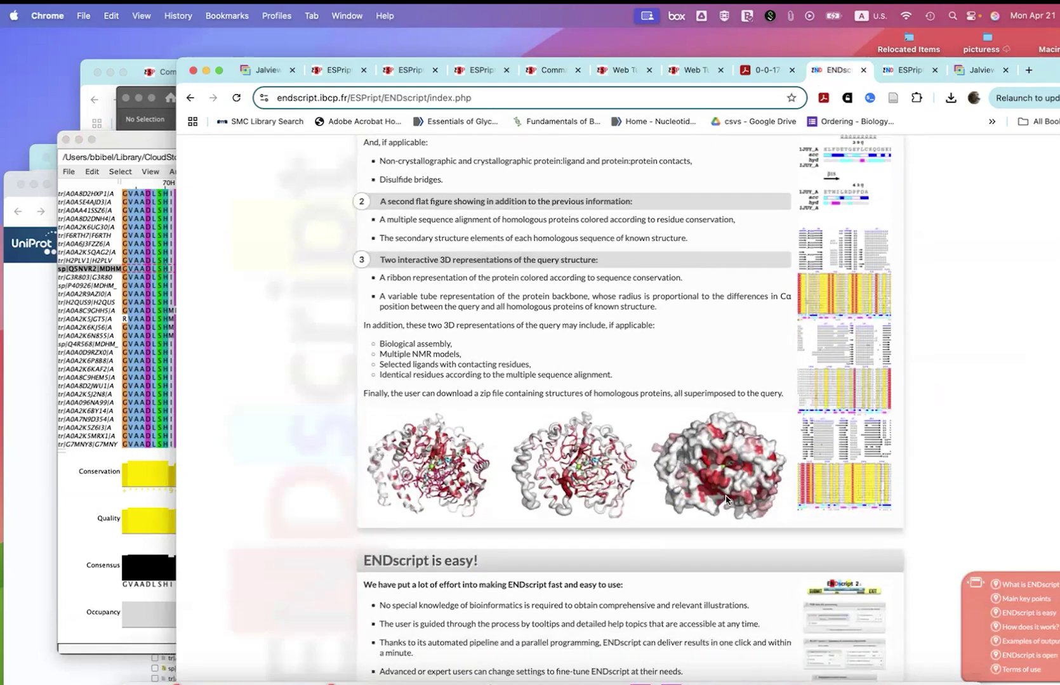
scroll(834, 343, down, 1)
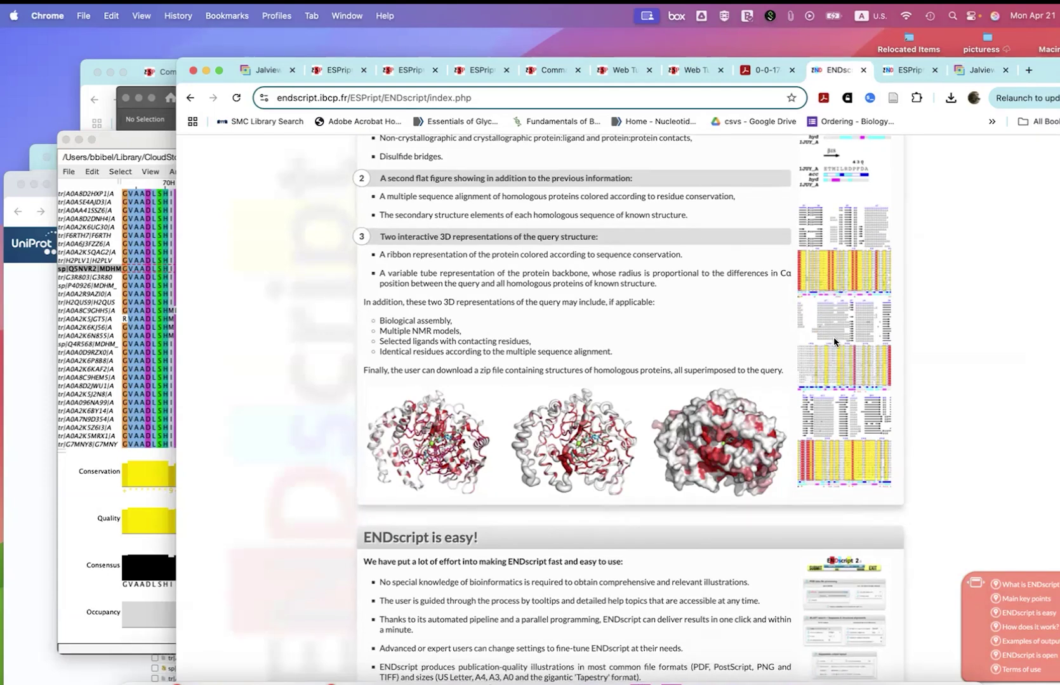
scroll(835, 342, down, 2)
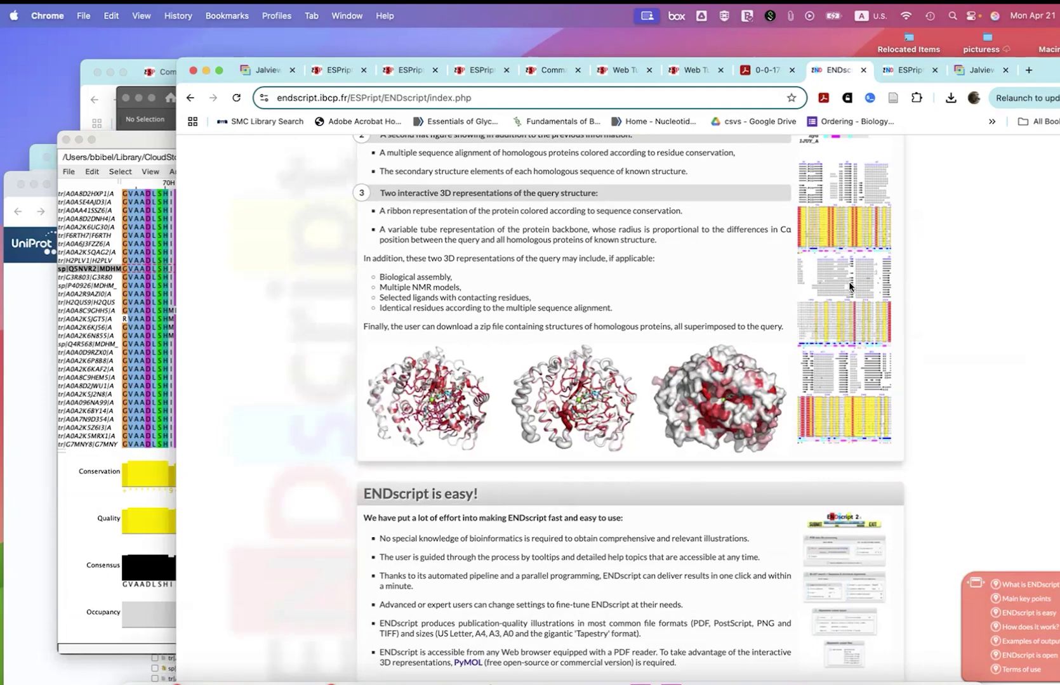
scroll(848, 282, down, 15)
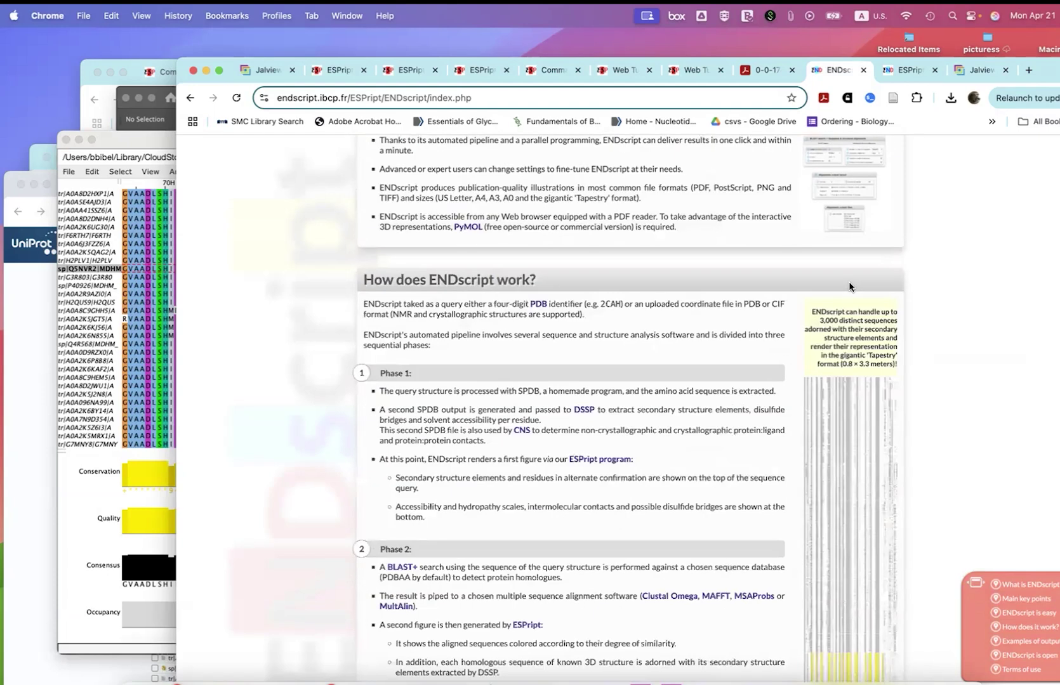
scroll(849, 286, down, 1)
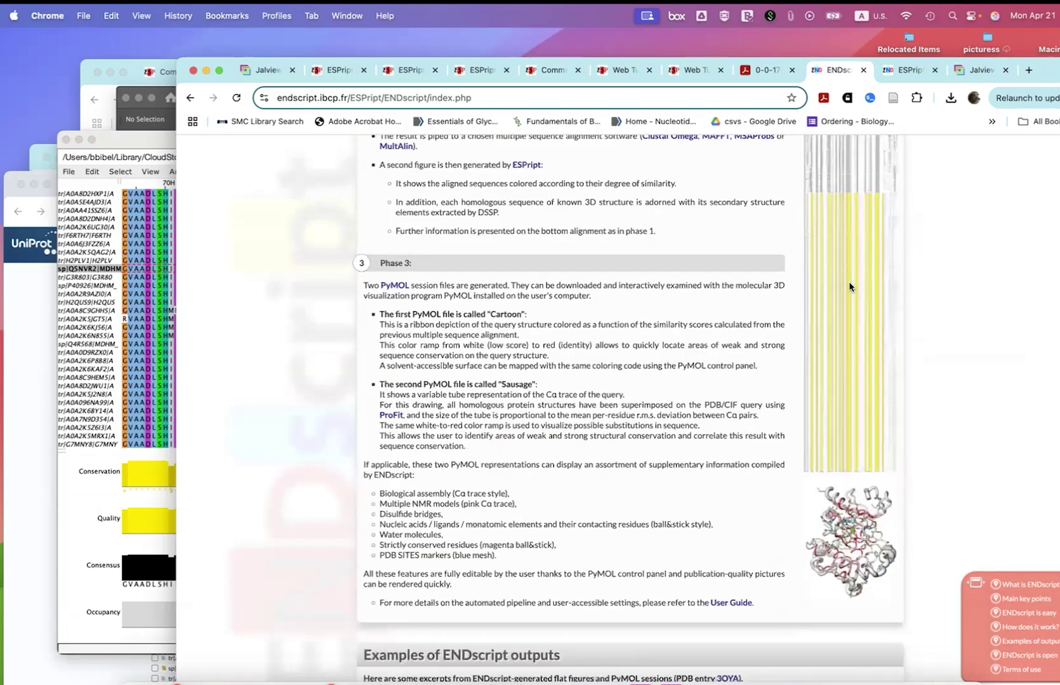
scroll(849, 286, down, 4)
scroll(849, 286, down, 7)
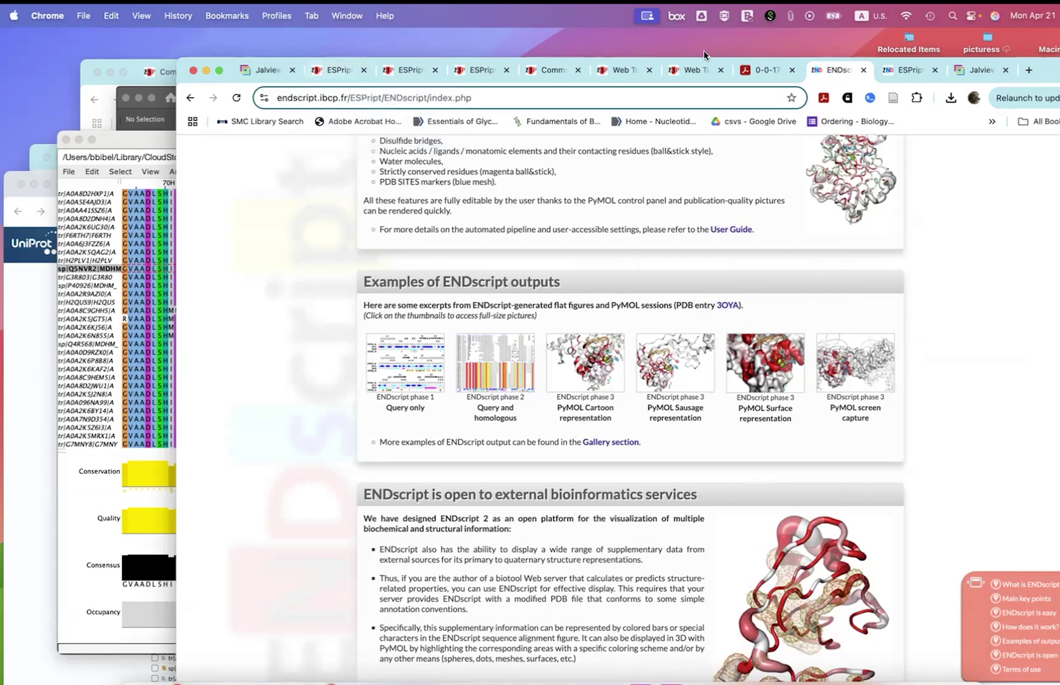
Step: Glance at the ESPript home page and the ENDscript submission form, ending back on the ENDscript home page
click(345, 73)
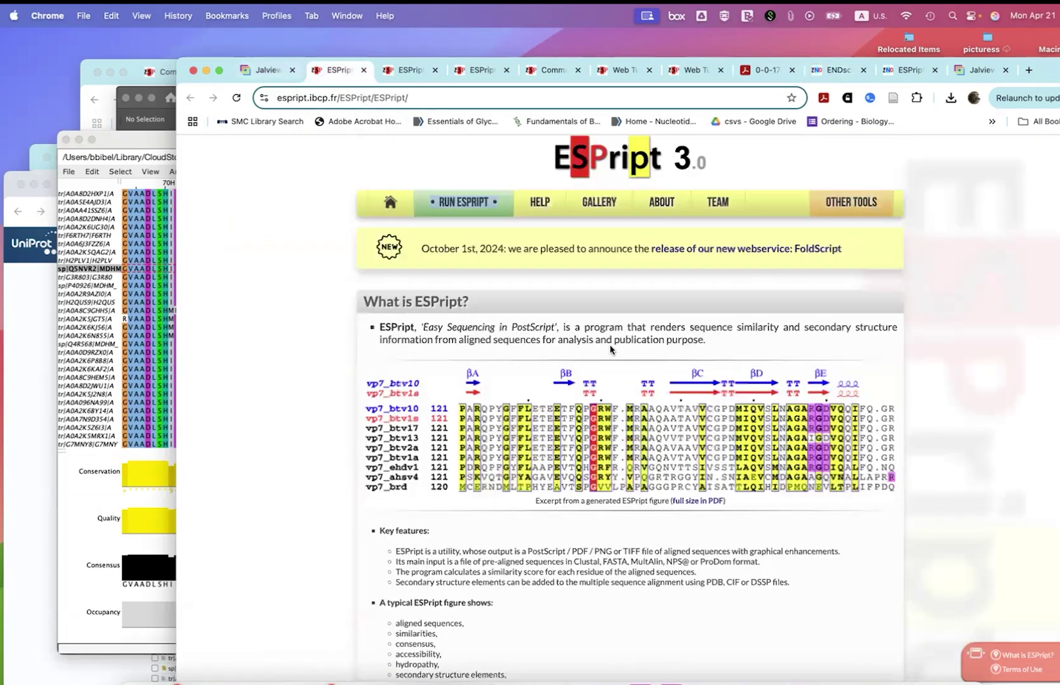
click(912, 80)
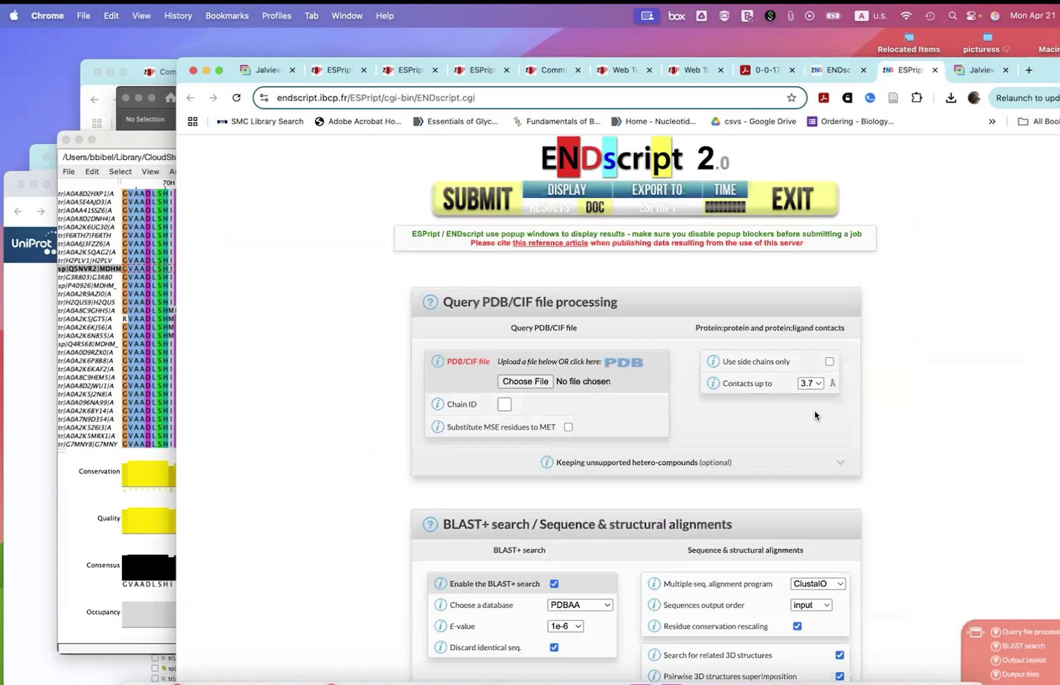
click(807, 77)
Step: View the ENDscript example outputs at full size, from the phase 1 query-only figure through to the PyMOL screen capture, and close the viewer
scroll(732, 470, down, 4)
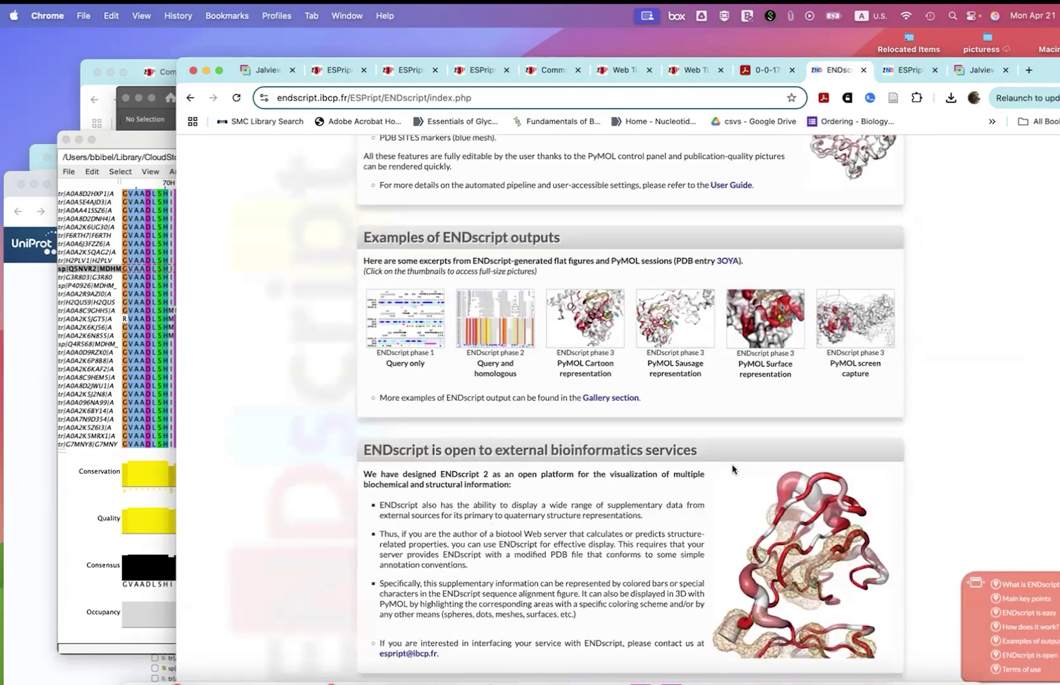
scroll(725, 337, up, 5)
scroll(725, 337, up, 3)
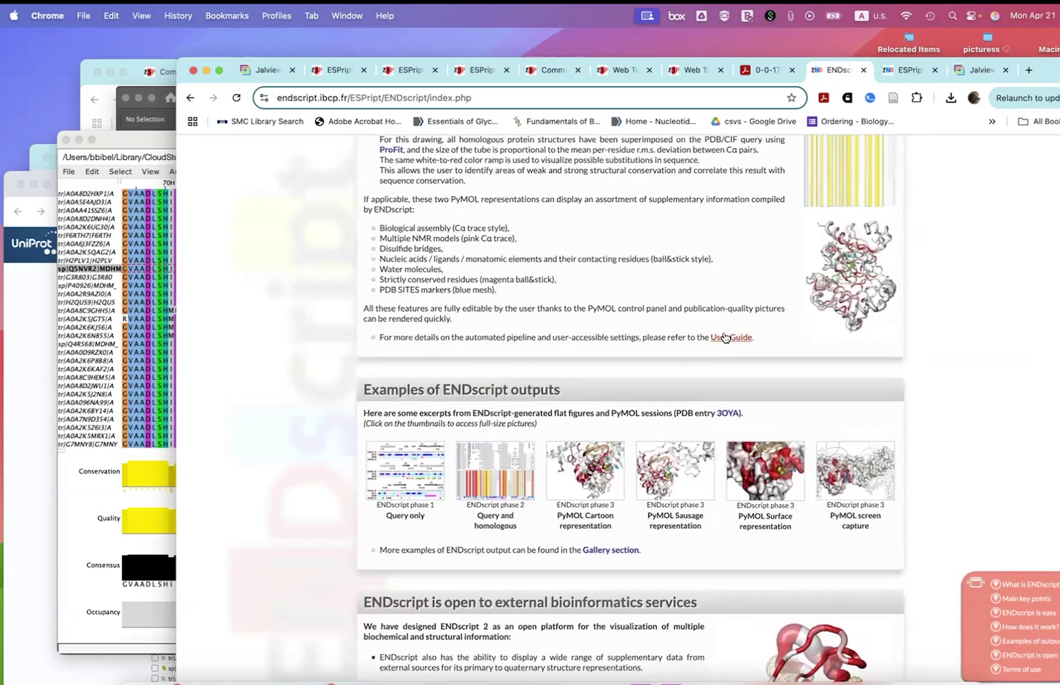
scroll(406, 539, down, 2)
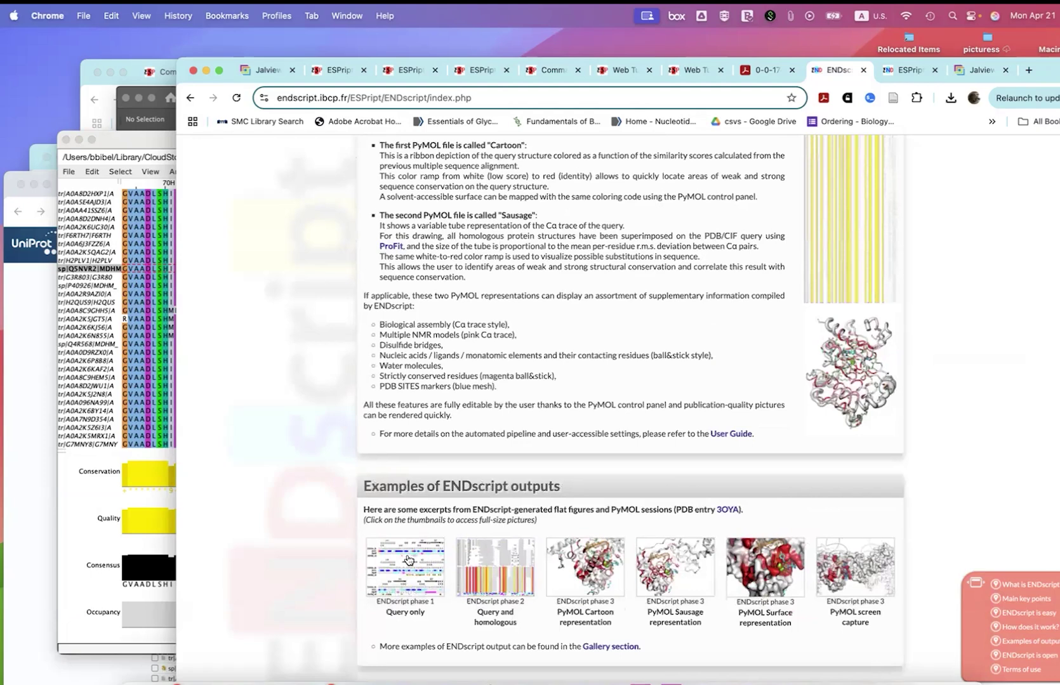
click(408, 558)
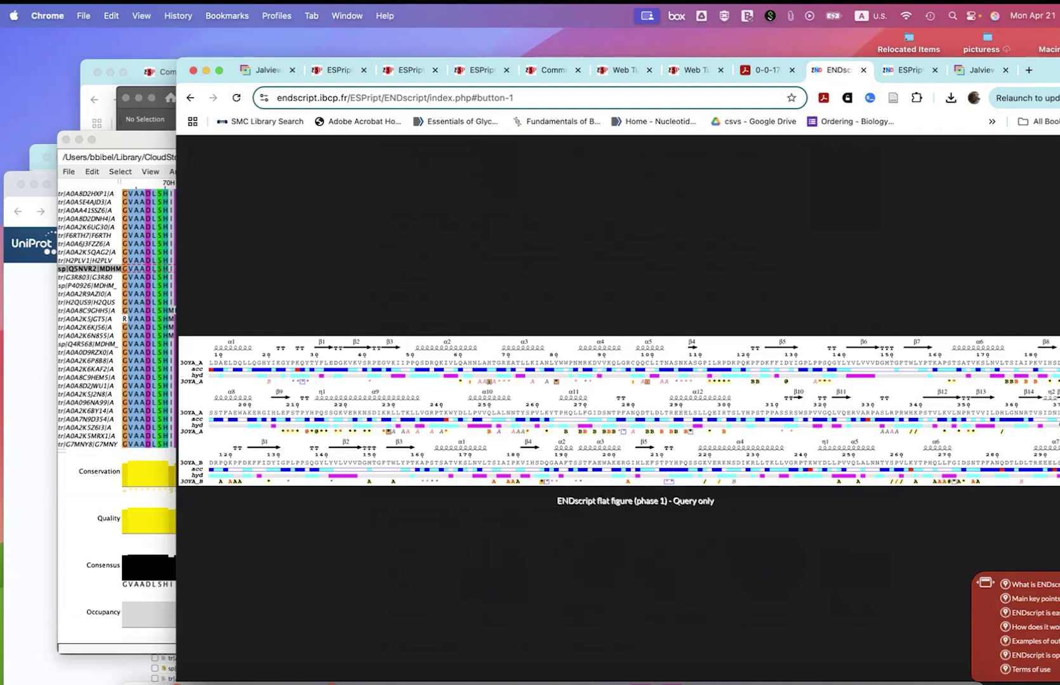
click(1053, 424)
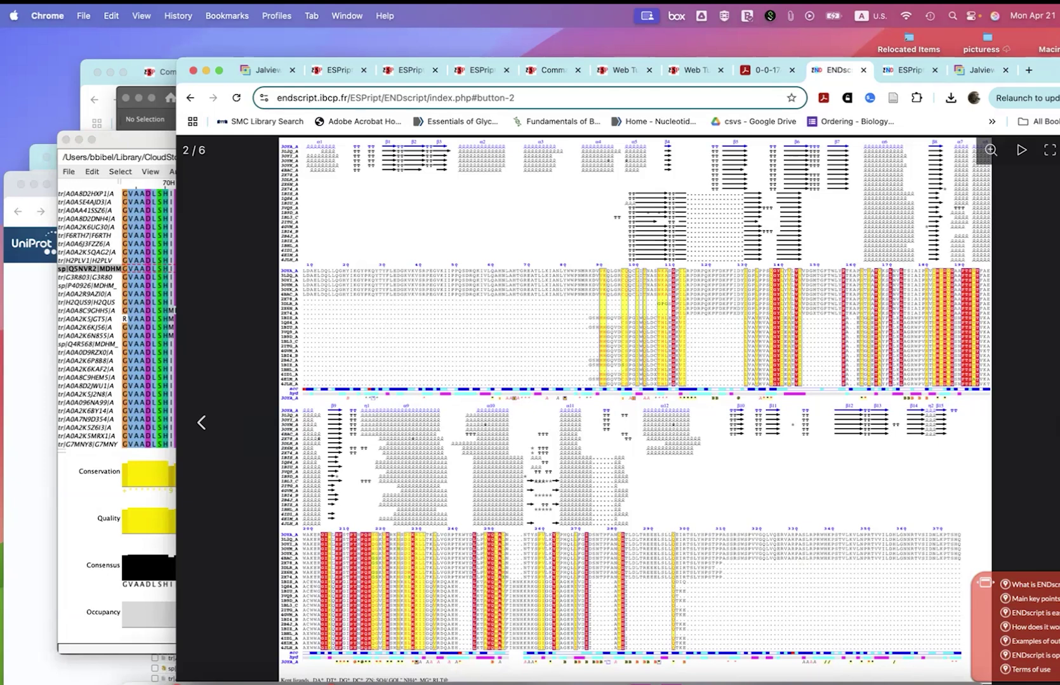
key(Right)
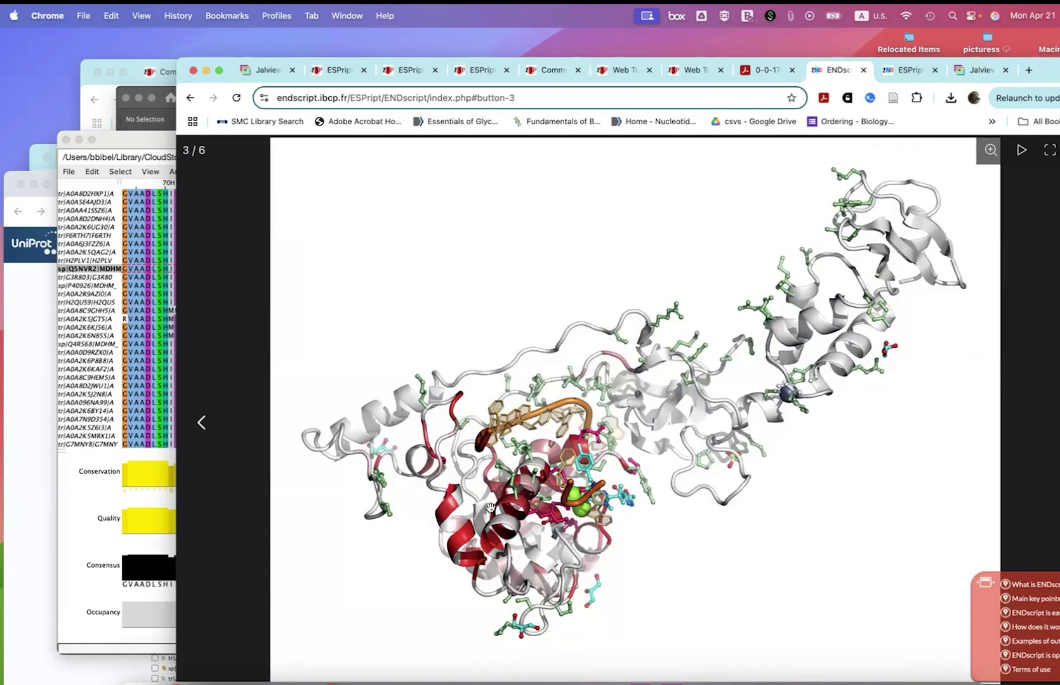
key(Right)
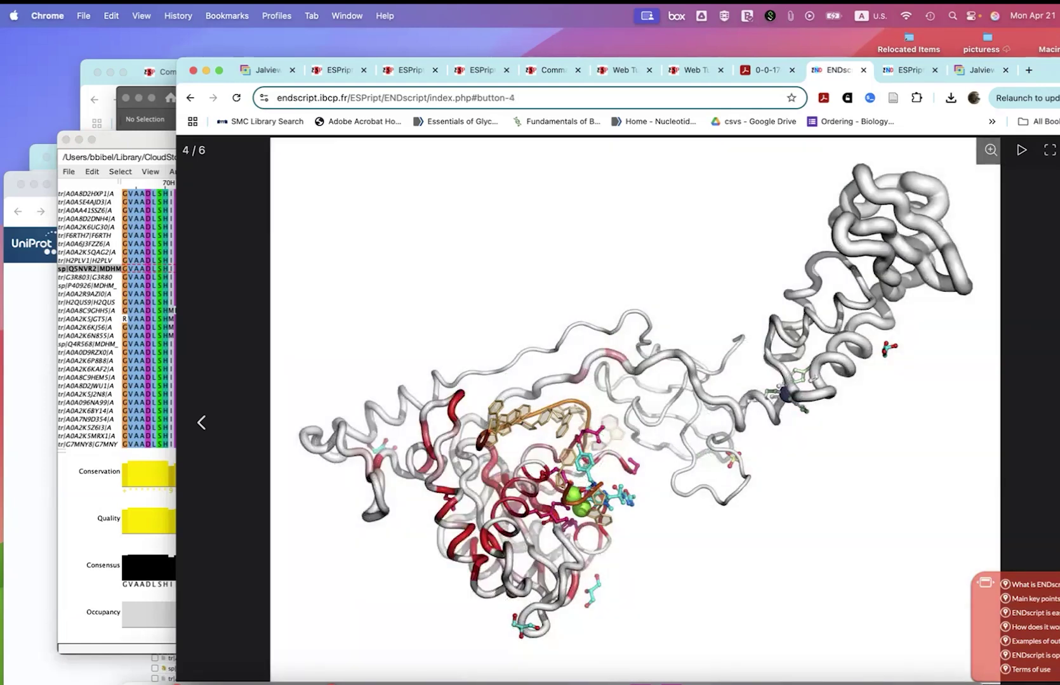
key(Right)
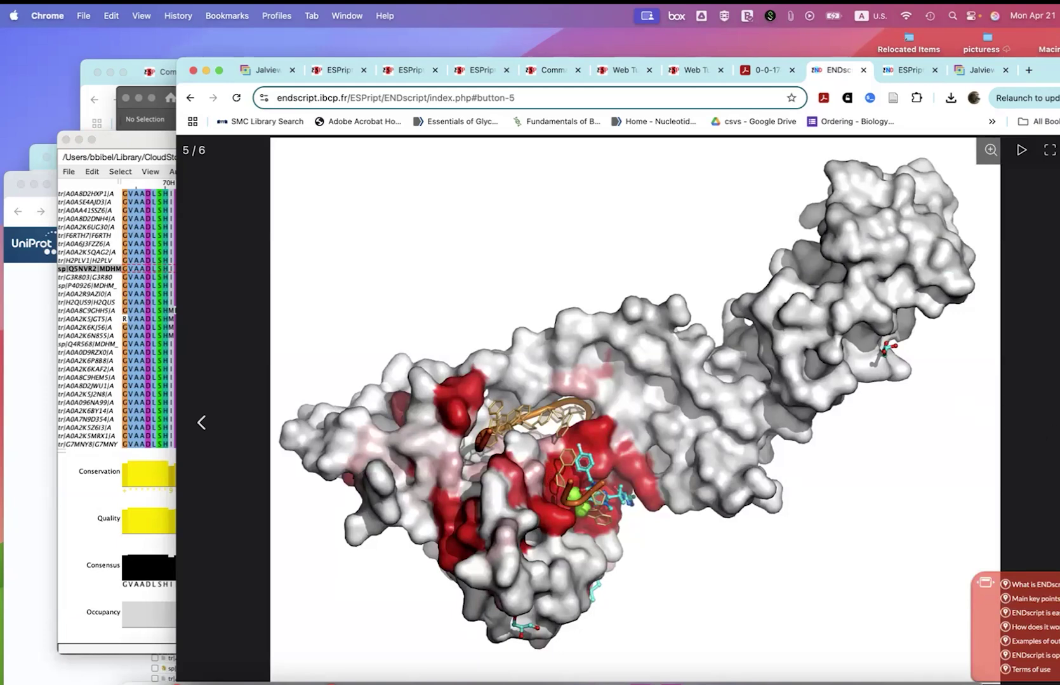
key(Right)
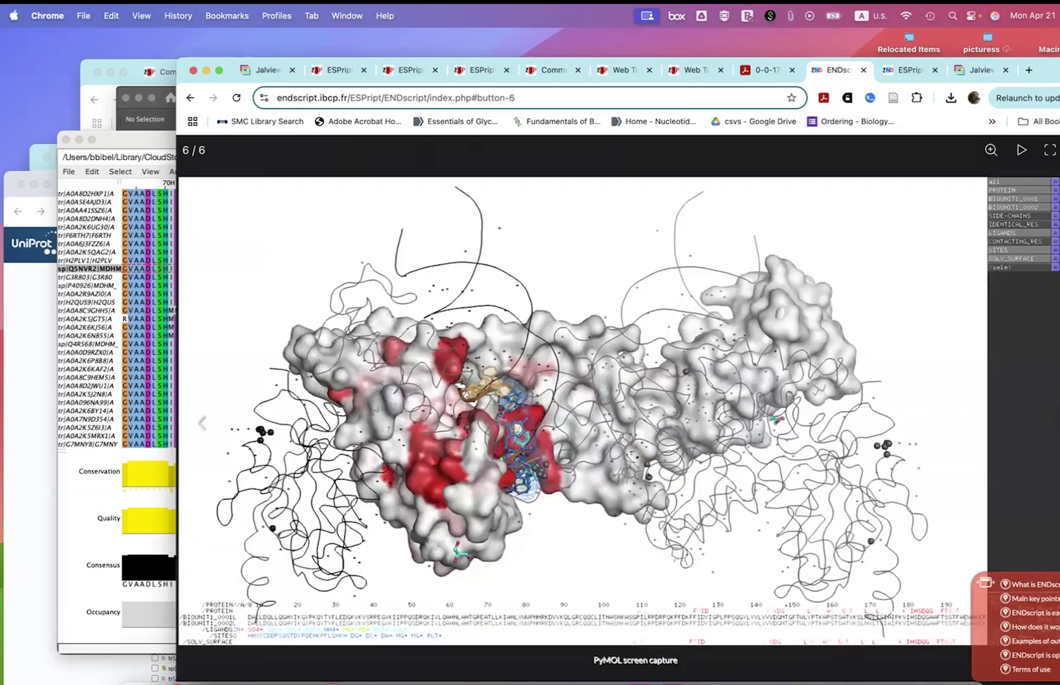
key(Right)
key(Escape)
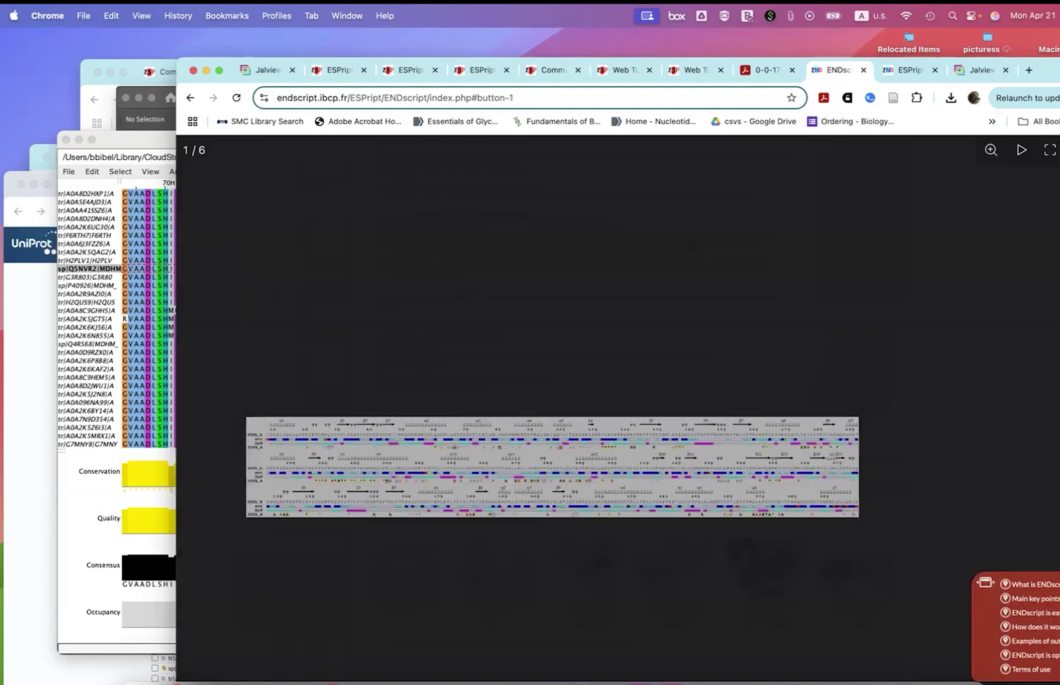
Step: Open the ENDscript submission form and review its PDB/CIF file processing, BLAST+ search and sequence and structural alignment settings
click(906, 70)
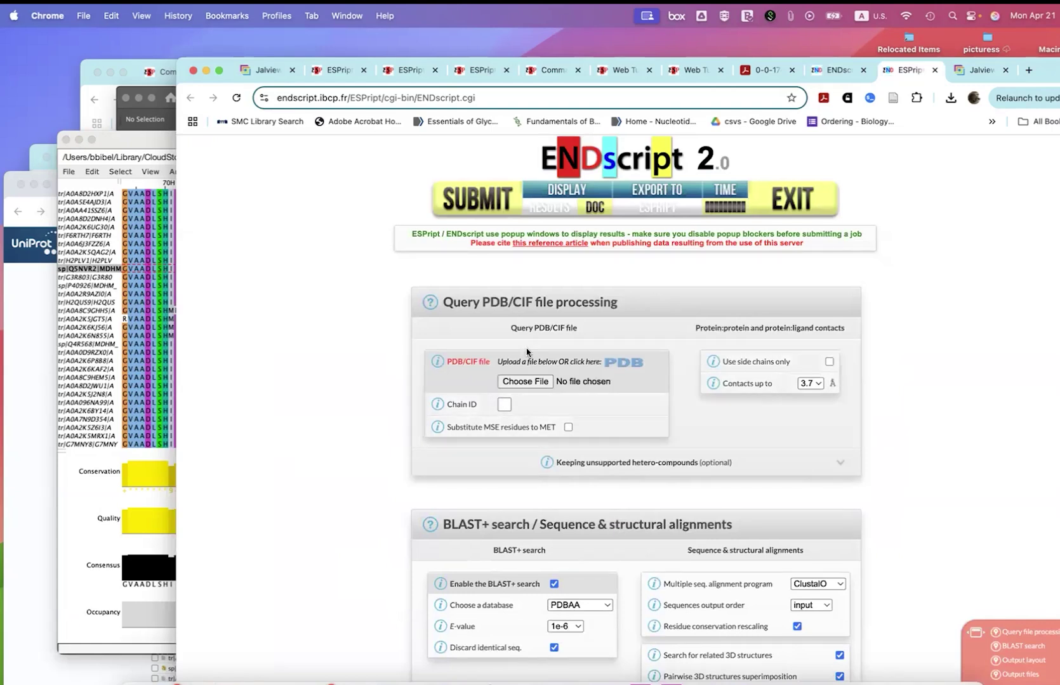
scroll(528, 352, down, 1)
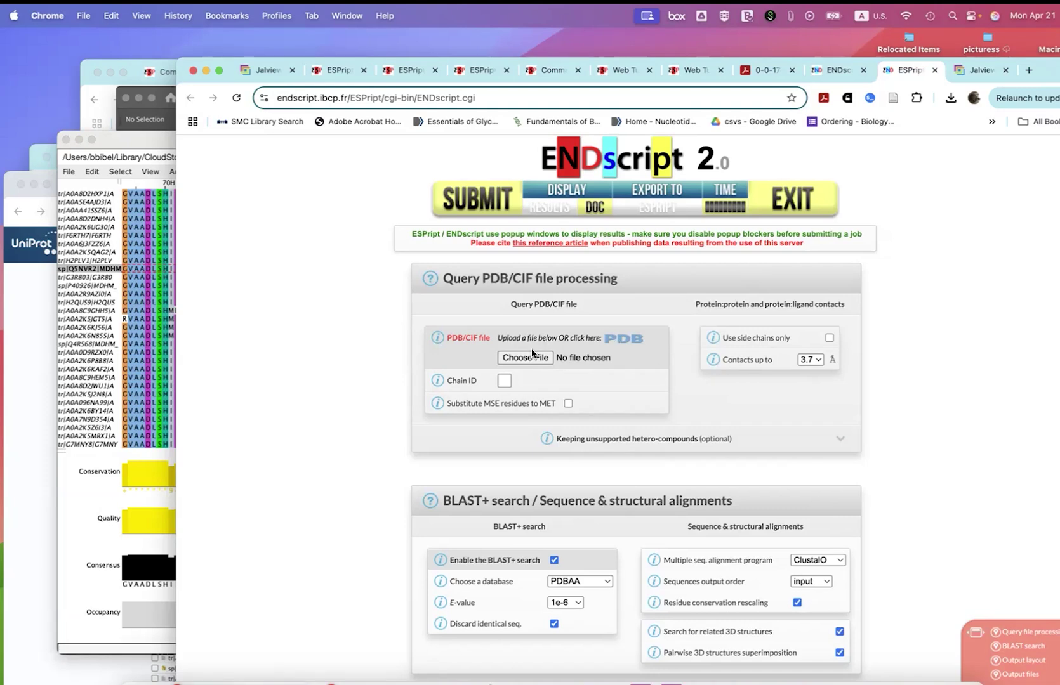
scroll(531, 354, down, 1)
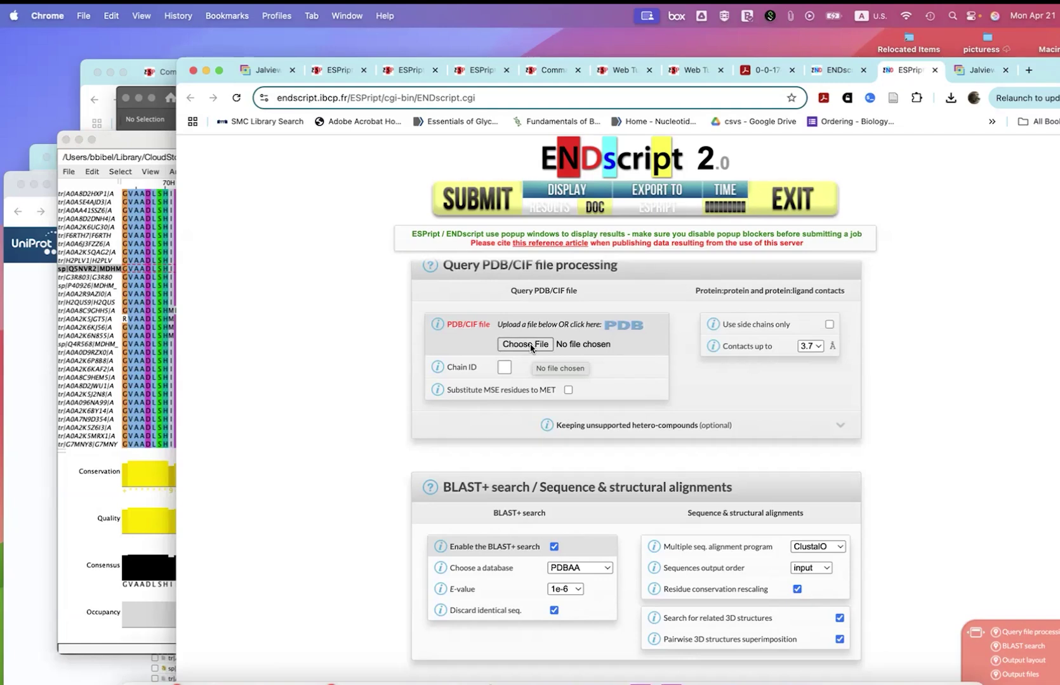
scroll(603, 461, down, 2)
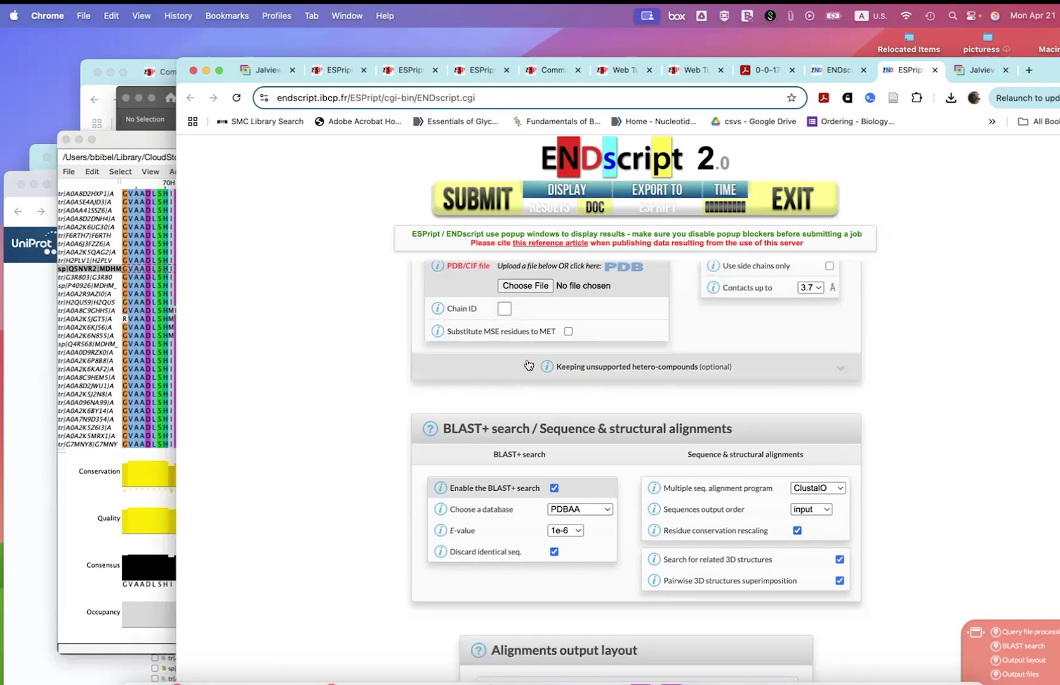
scroll(561, 266, down, 3)
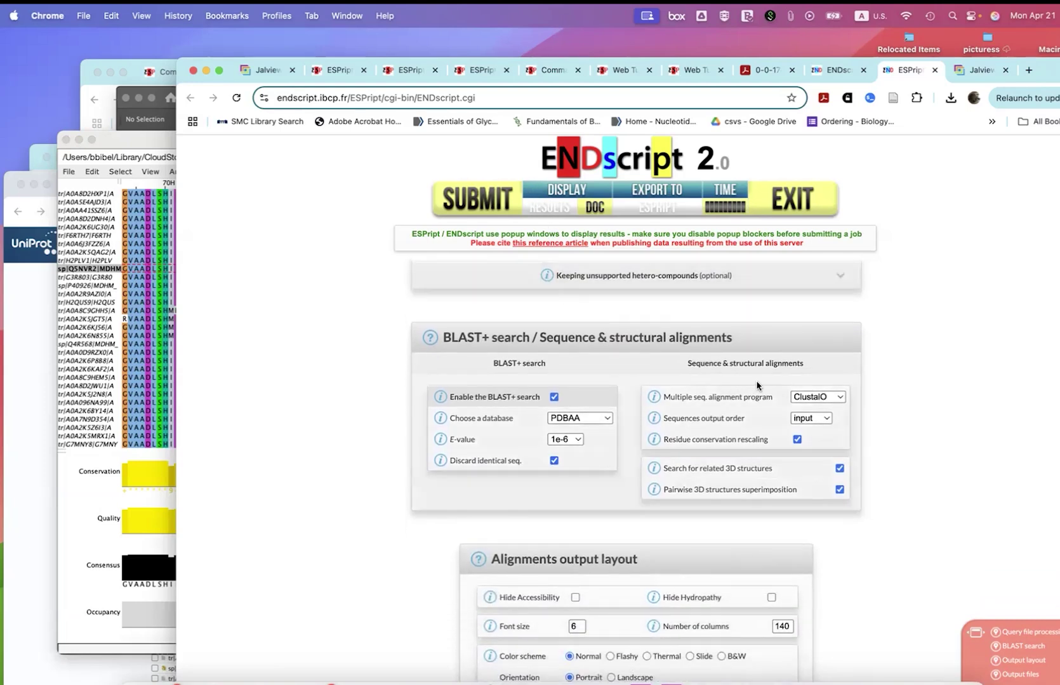
Step: Review the remaining ENDscript form sections on alignment, output layout and output file formats, ending back at the query PDB/CIF settings
scroll(836, 399, down, 1)
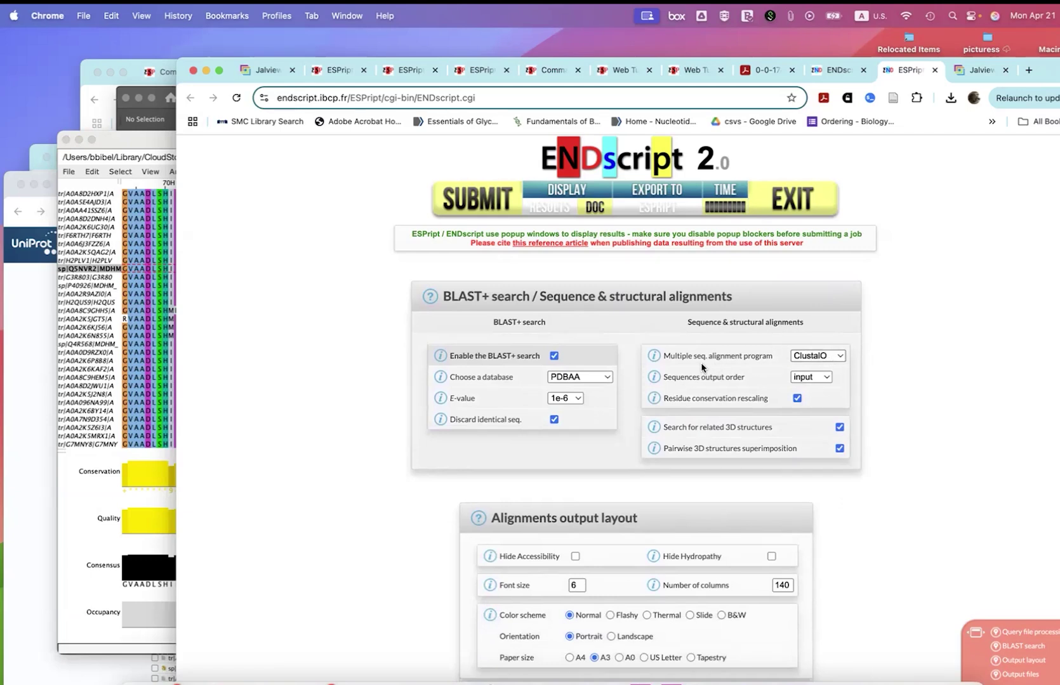
scroll(704, 368, down, 1)
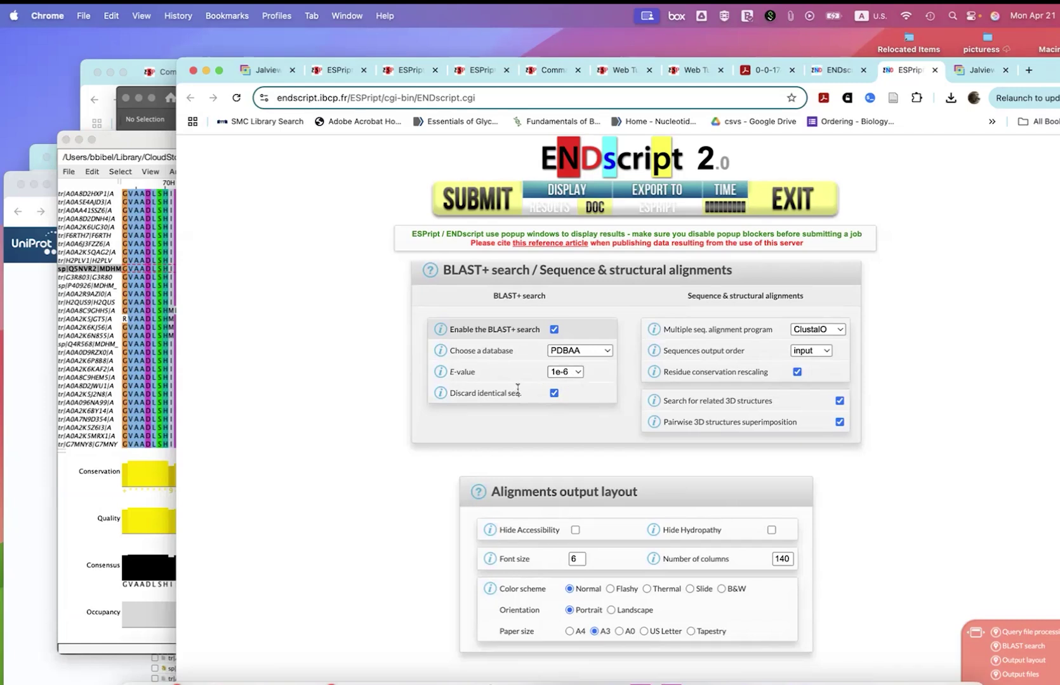
scroll(517, 388, down, 5)
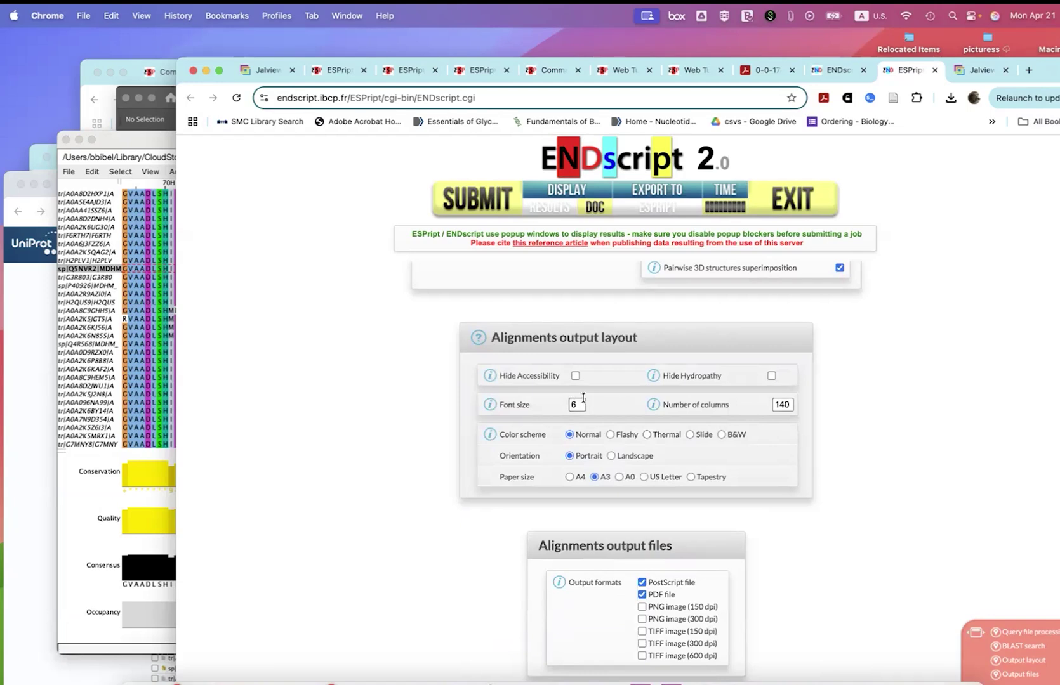
scroll(590, 317, down, 1)
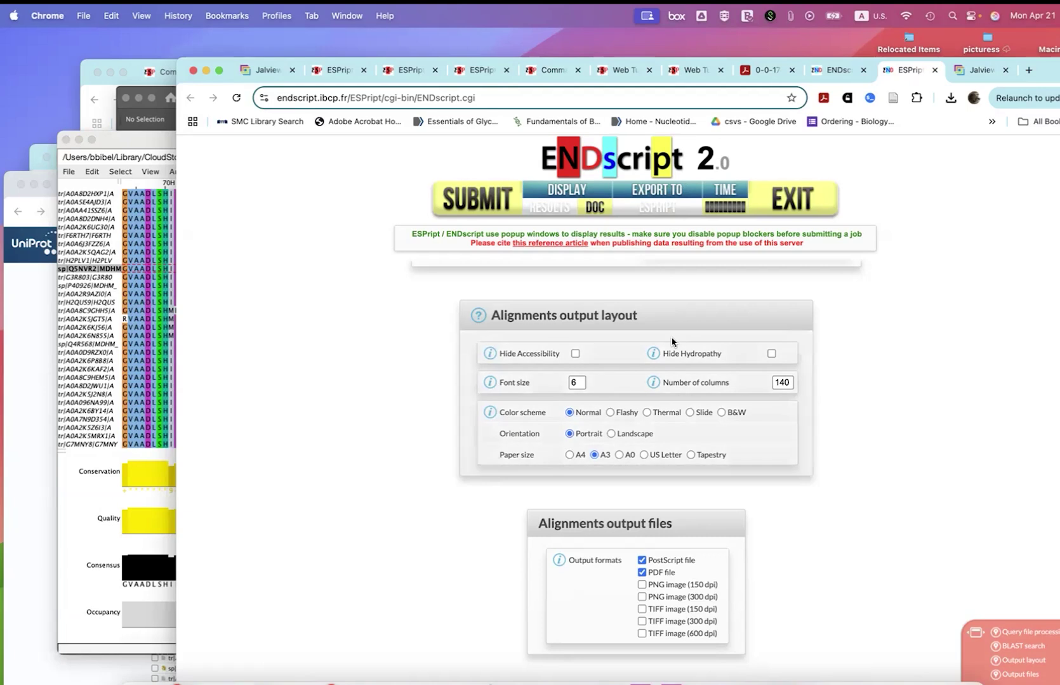
scroll(672, 342, up, 15)
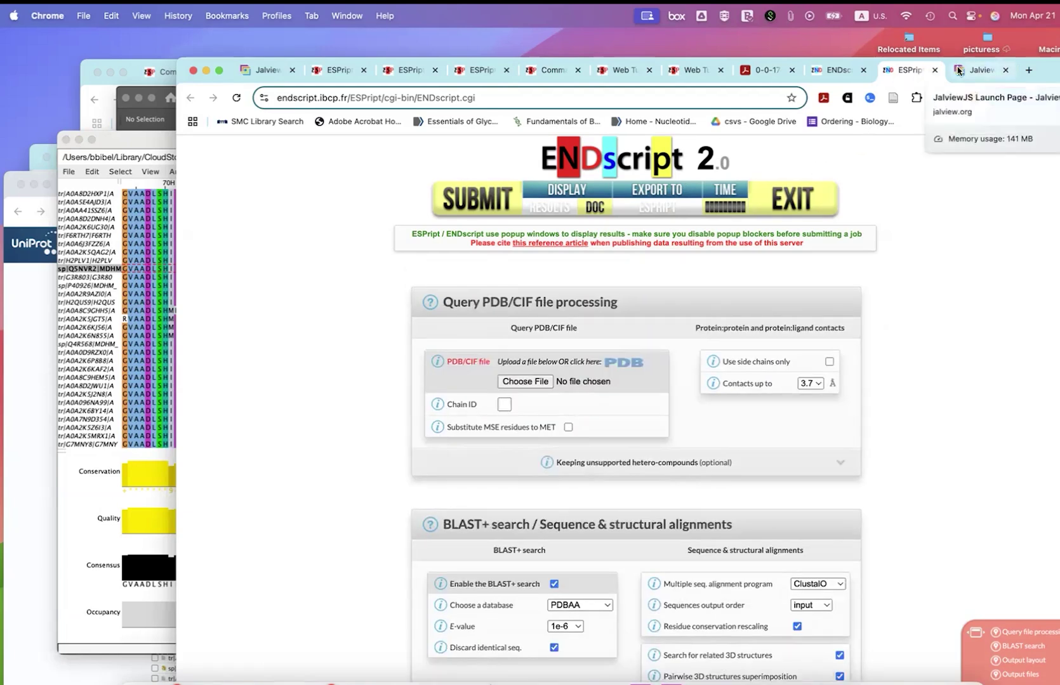
Step: Examine the ENDscript results for query 4WLO, from the ESPript and PyMOL files to the associated PDB links and additional tools
click(484, 211)
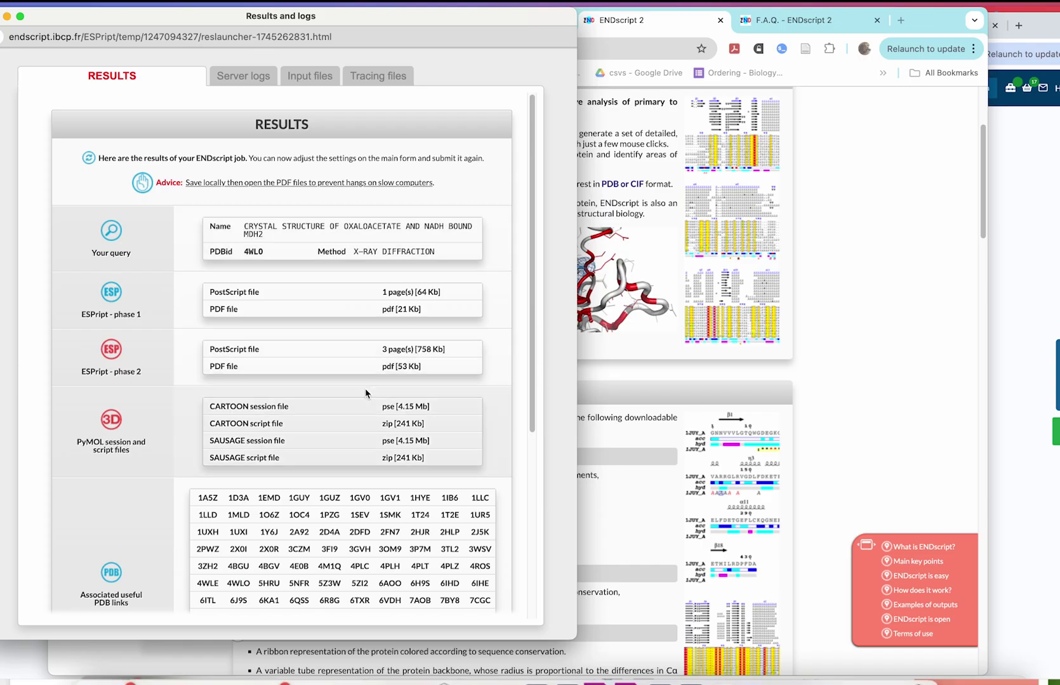
scroll(365, 388, down, 1)
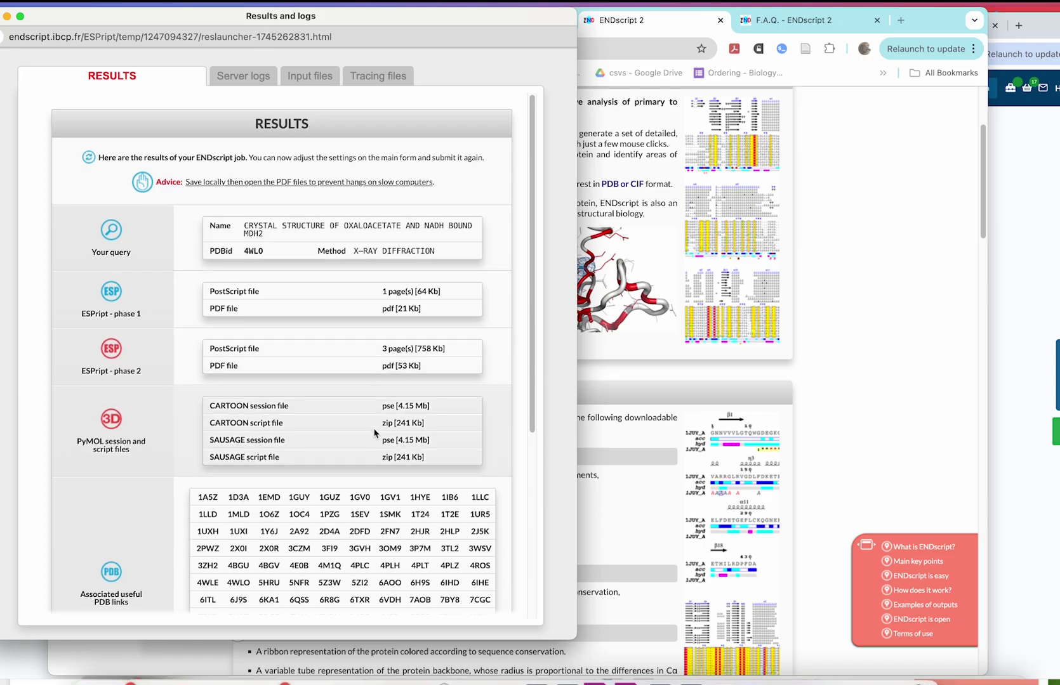
scroll(378, 354, down, 5)
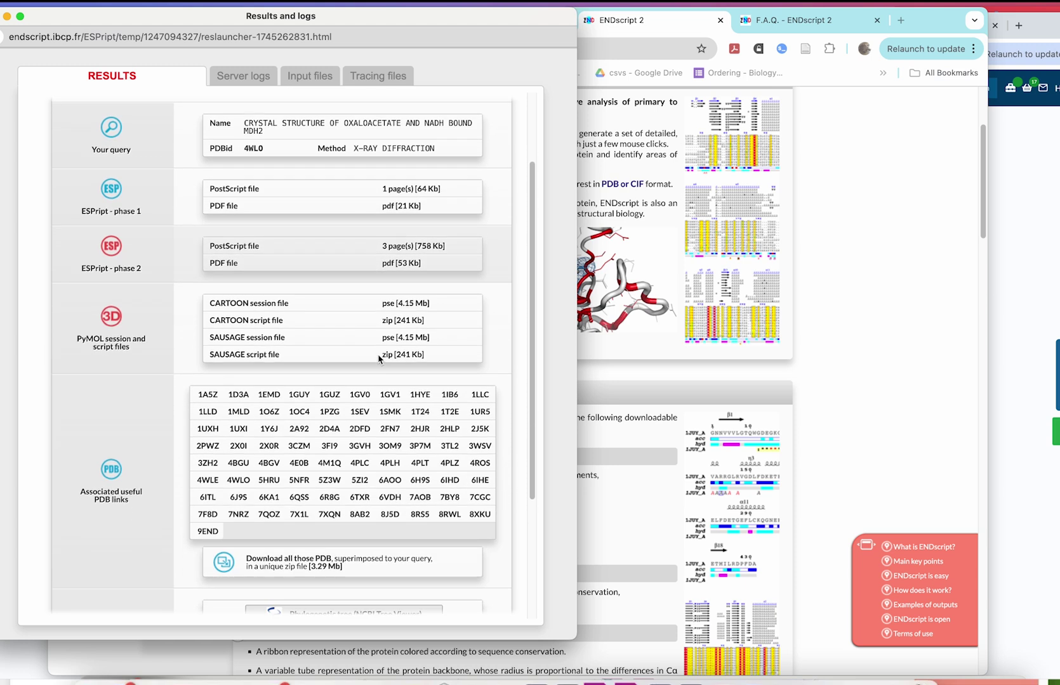
scroll(380, 359, down, 2)
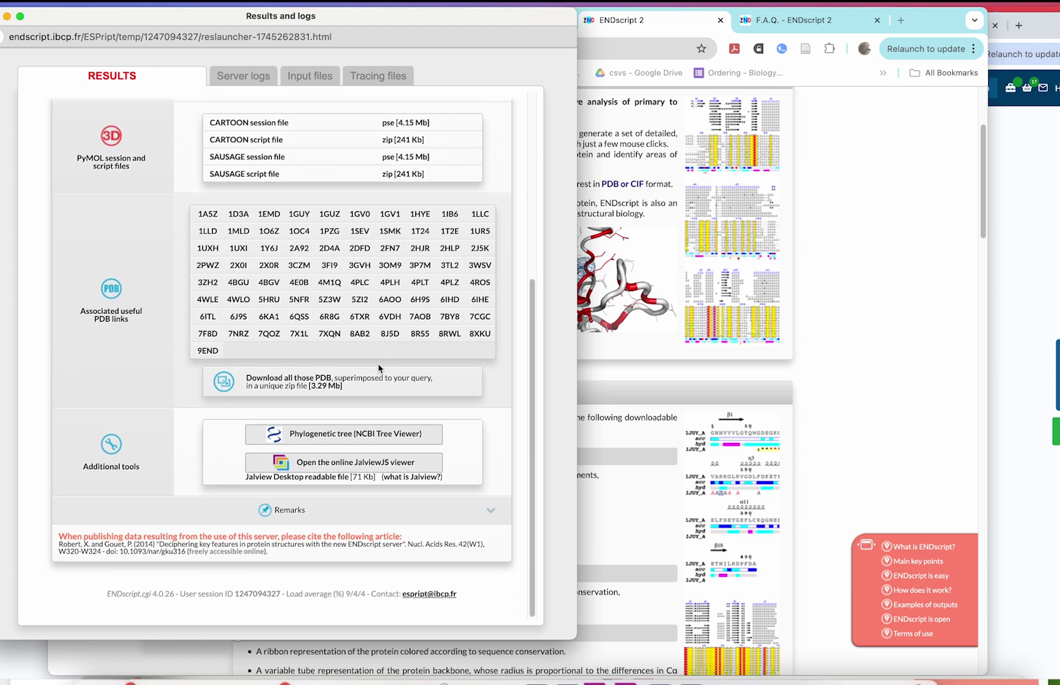
Step: Open the ENDscript results in the online JalviewJS viewer and inspect the alignment and tree windows
click(380, 464)
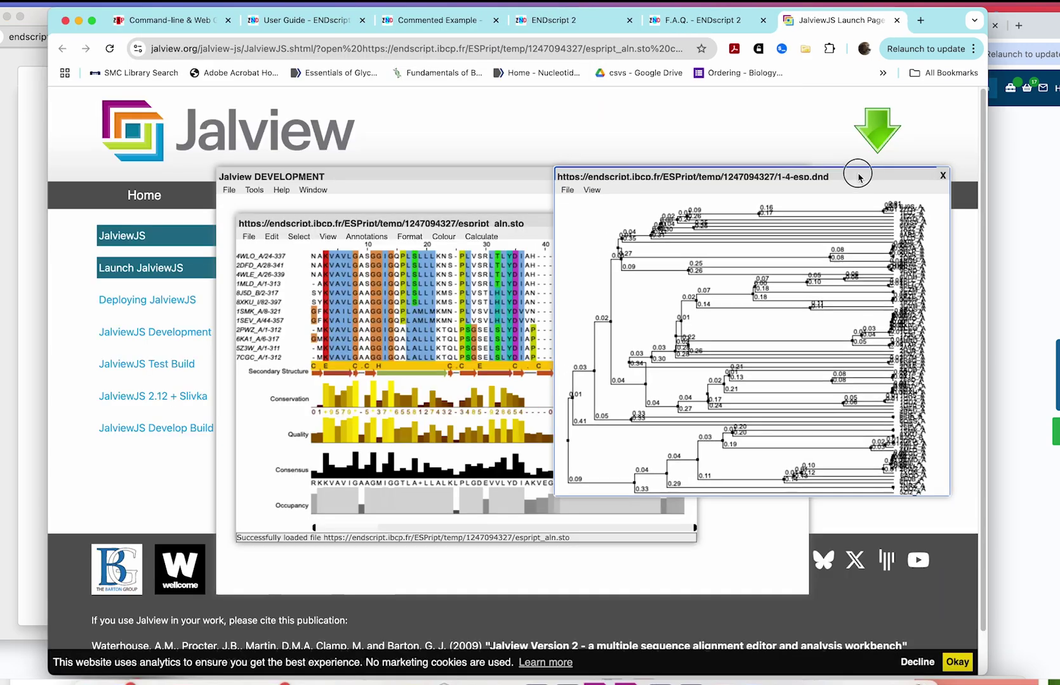
click(491, 226)
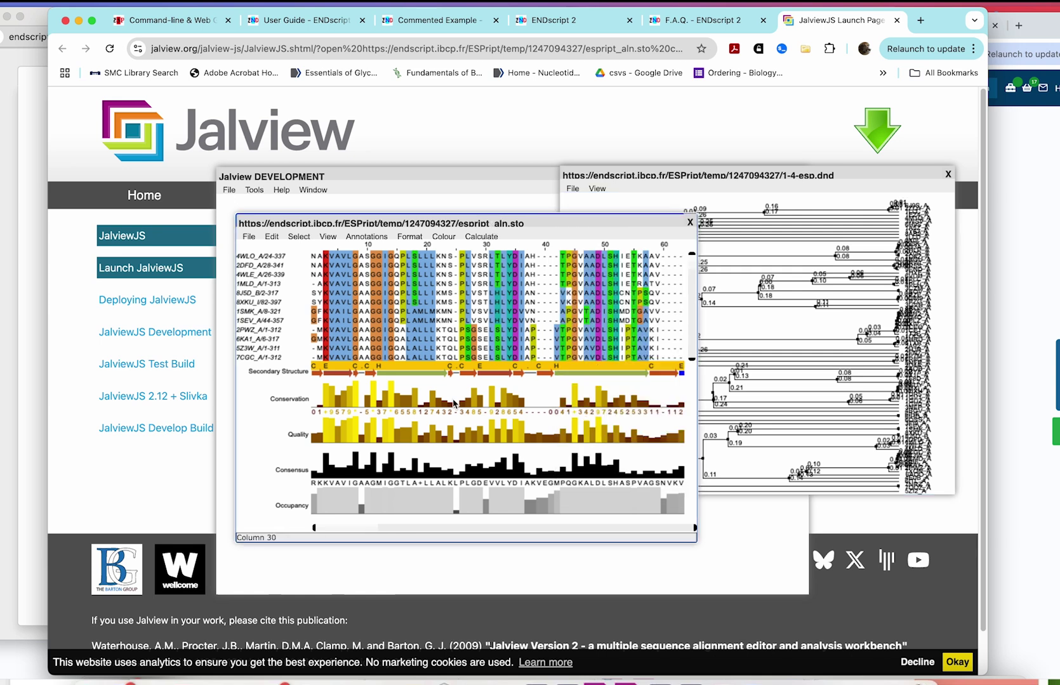
click(832, 257)
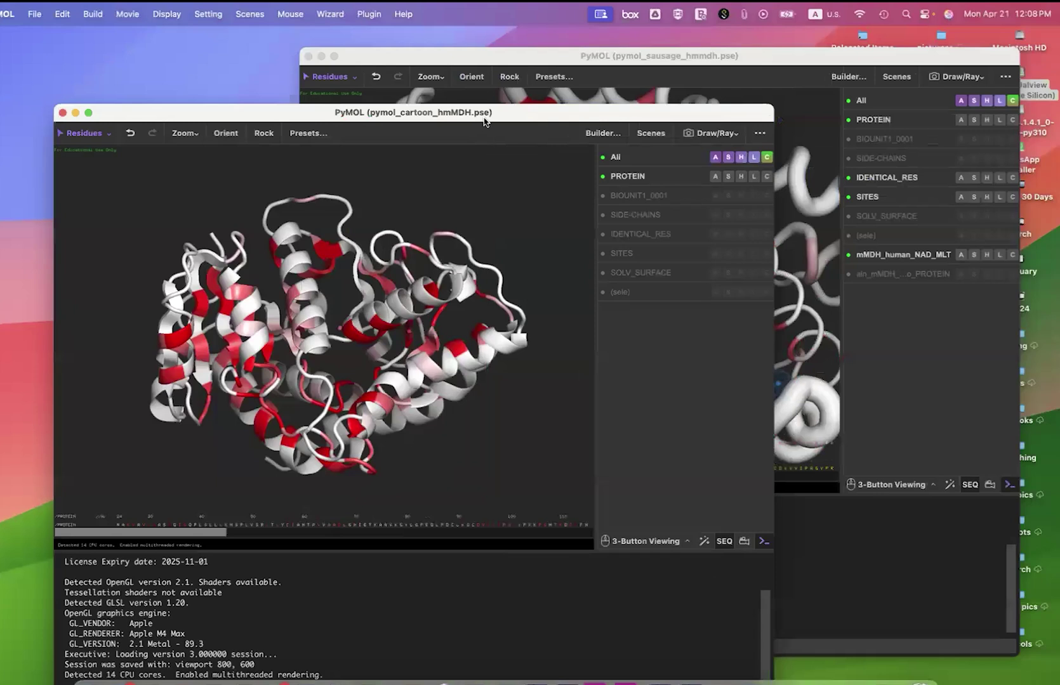
Step: Move the PyMOL window of the pymol_cartoon_hmMDH.pse session aside and rotate the cartoon model to view its conservation colouring
drag(486, 124, 414, 70)
drag(295, 361, 249, 335)
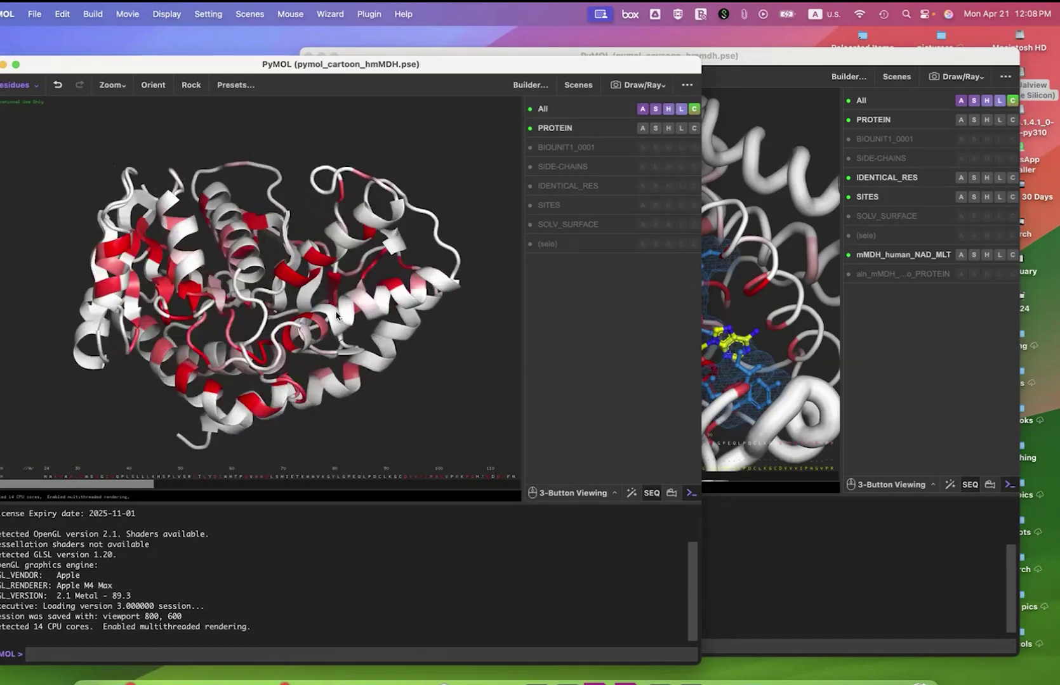
Step: In the pymol_sausage_hmmdh.pse session, hide mMDH_human_NAD_MLT, SITES and IDENTICAL_RES so only PROTEIN is displayed at full extent
click(809, 100)
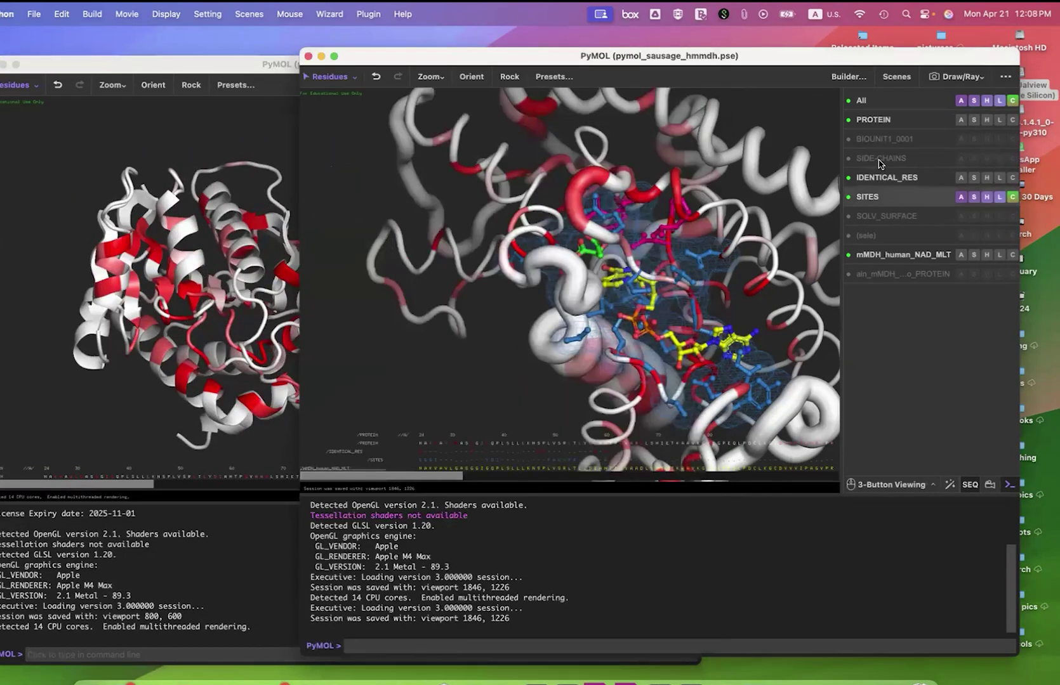
click(874, 255)
click(873, 196)
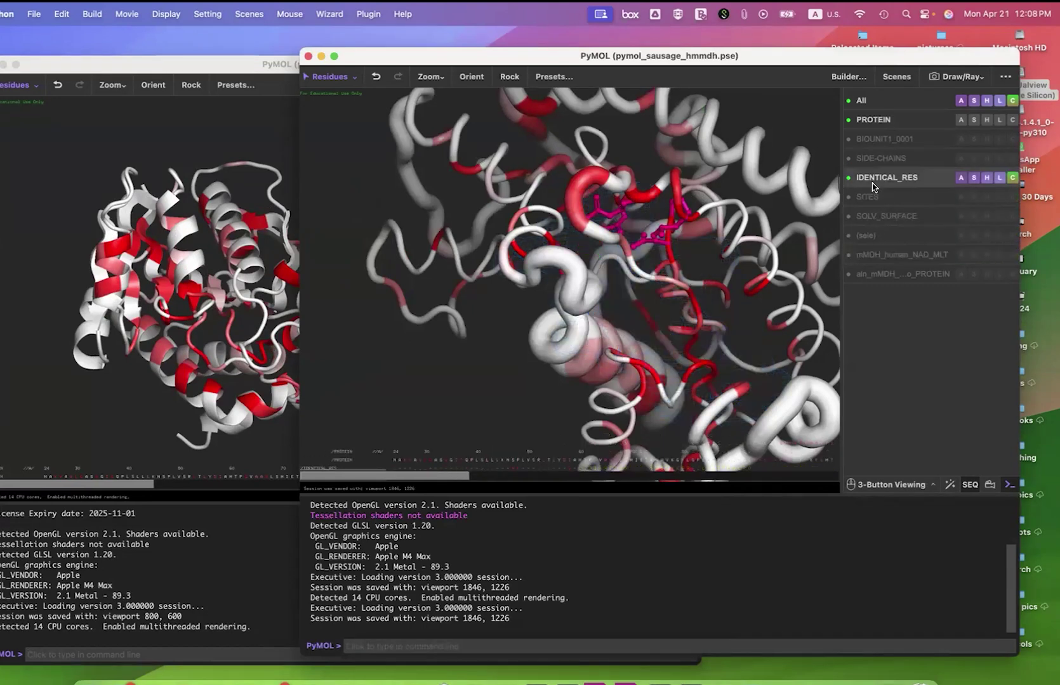
click(873, 178)
scroll(749, 203, down, 5)
drag(611, 302, 590, 312)
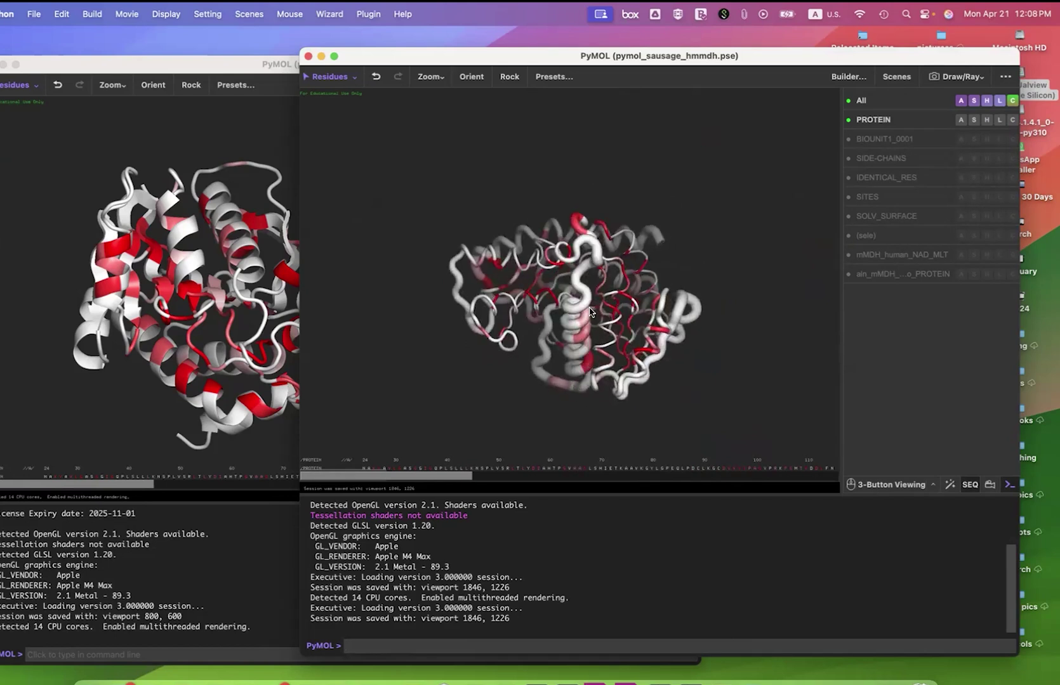
Step: Rotate the sausage model to examine its backbone tube thickness and conservation colouring from different angles
mouse_move(569, 320)
mouse_down()
mouse_move(575, 330)
mouse_move(540, 319)
mouse_move(570, 328)
mouse_up()
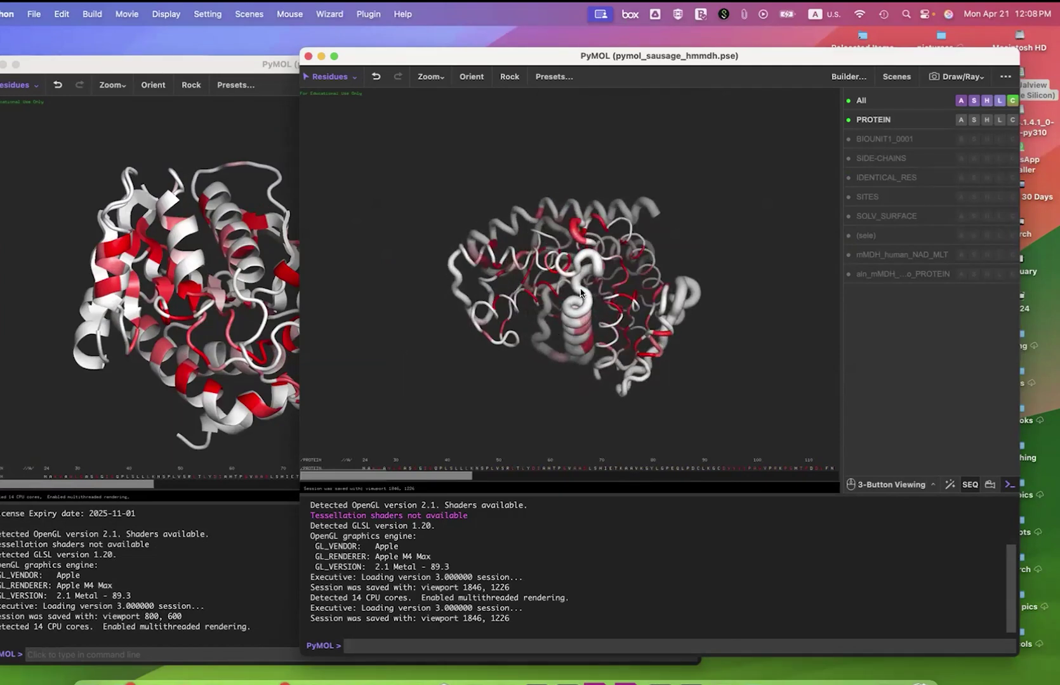
drag(603, 281, 652, 264)
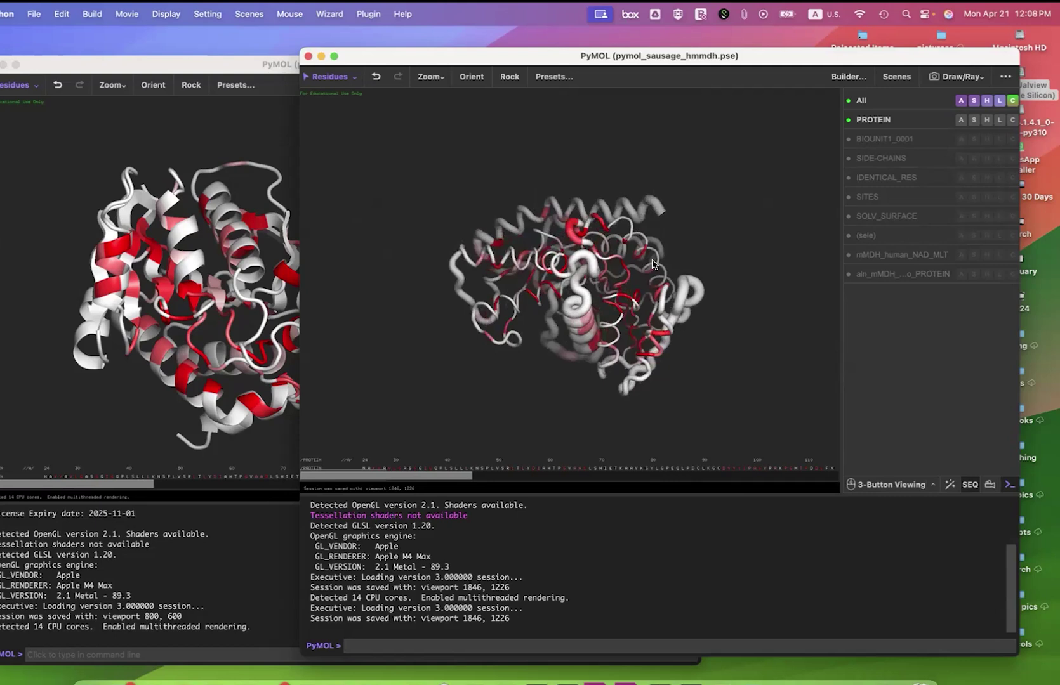
drag(587, 287, 539, 298)
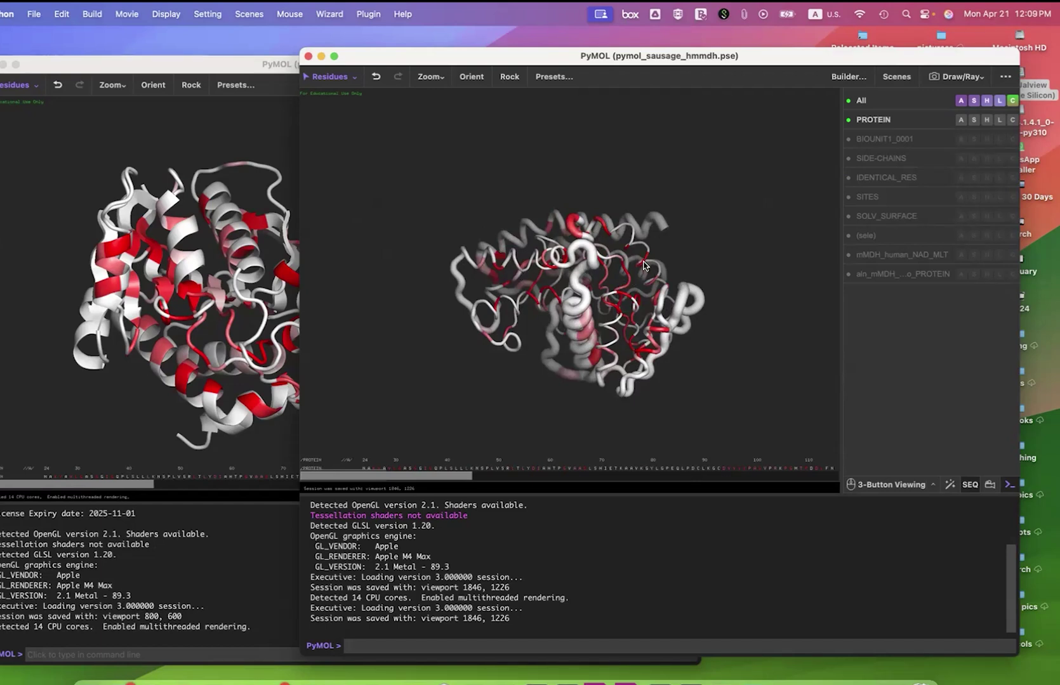
mouse_move(643, 261)
mouse_down()
mouse_move(632, 270)
mouse_move(635, 255)
mouse_up()
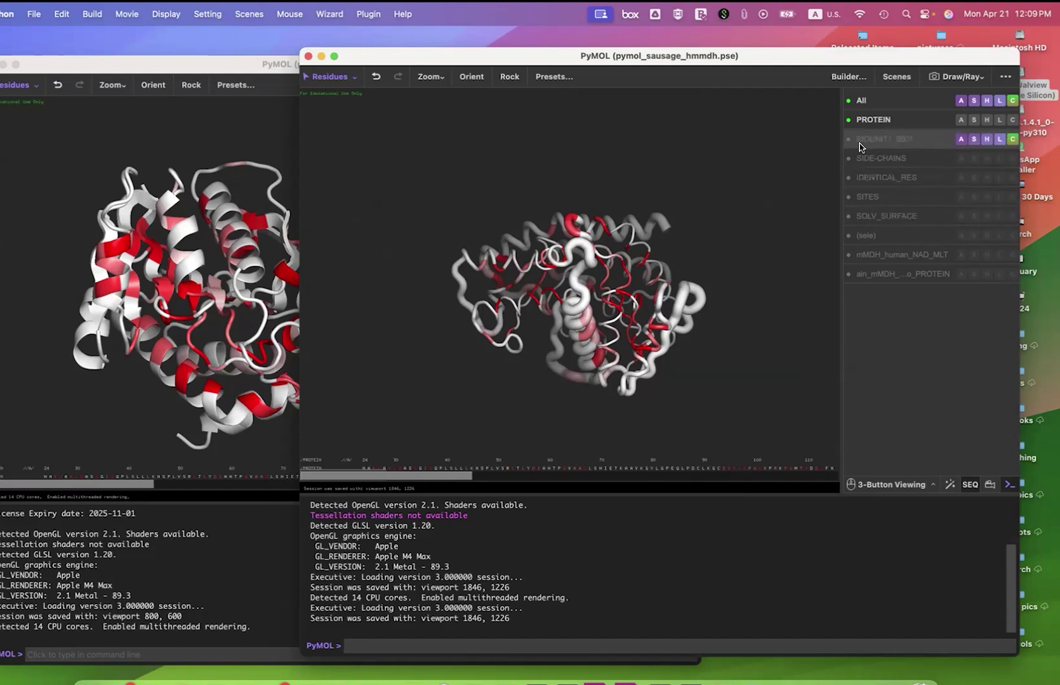
Step: Show the mMDH_human_NAD_MLT object within the sausage model, view its position, and hide it again
click(874, 257)
mouse_move(637, 295)
mouse_down()
mouse_move(624, 290)
mouse_move(644, 291)
mouse_up()
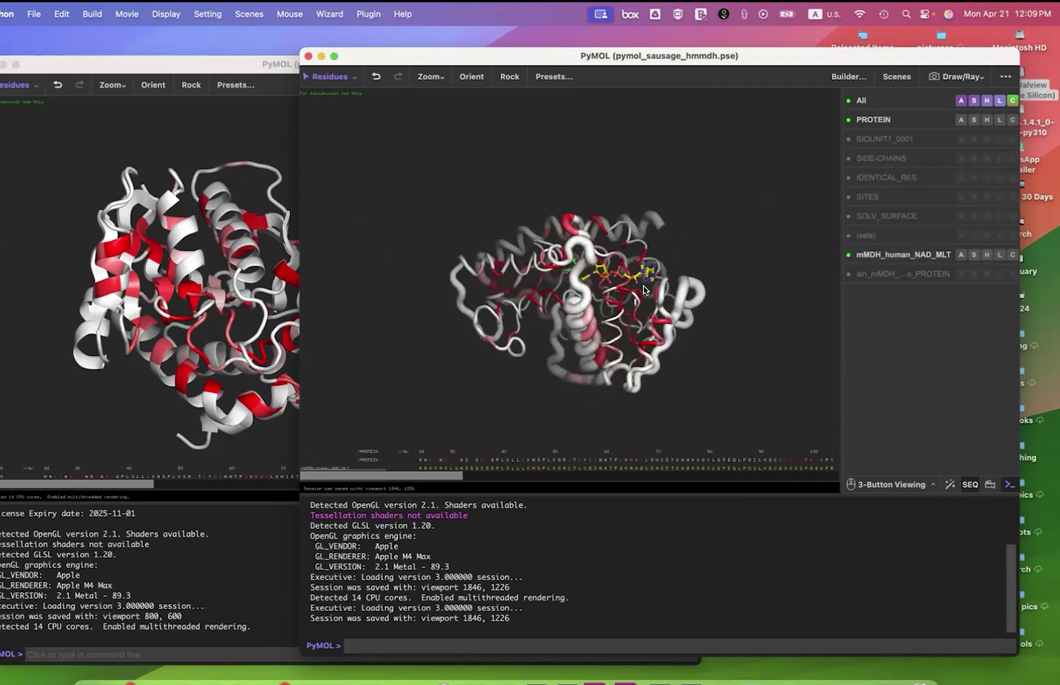
click(896, 256)
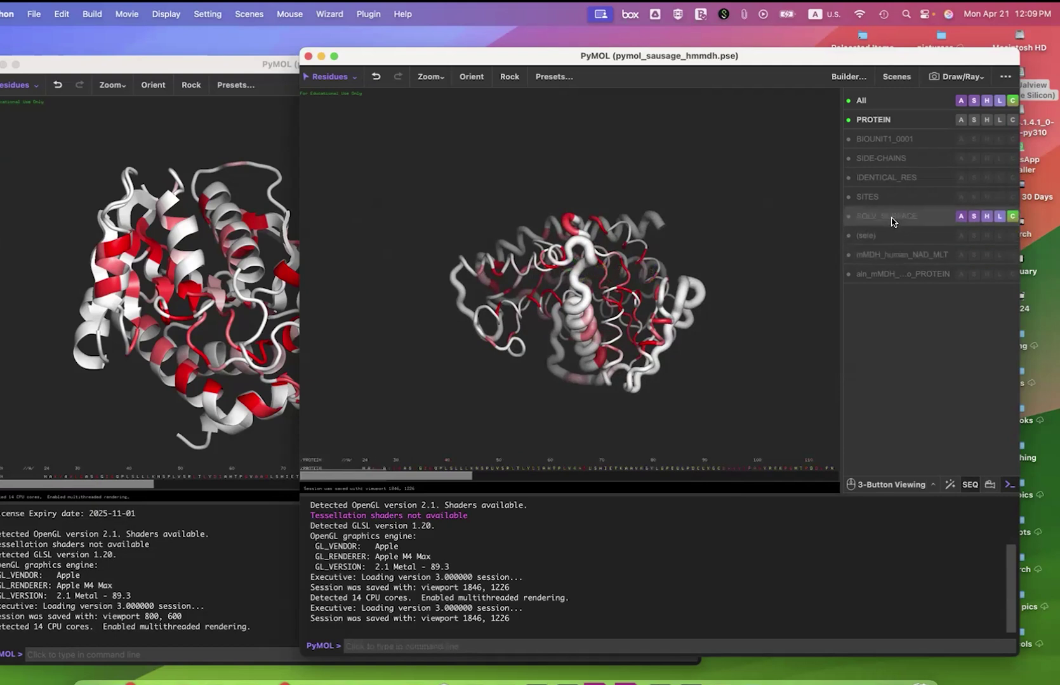
Step: In the cartoon session, clear the stray residue selection, display BIOUNIT1_0001 to view the whole assembly, and hide it again
click(263, 357)
click(262, 356)
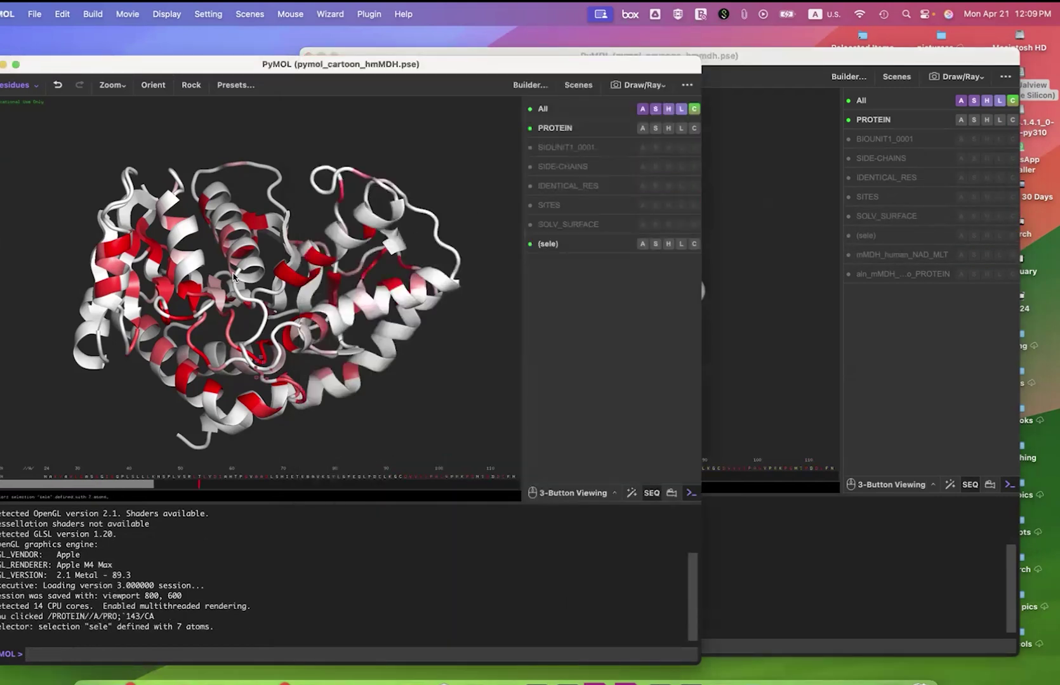
click(381, 391)
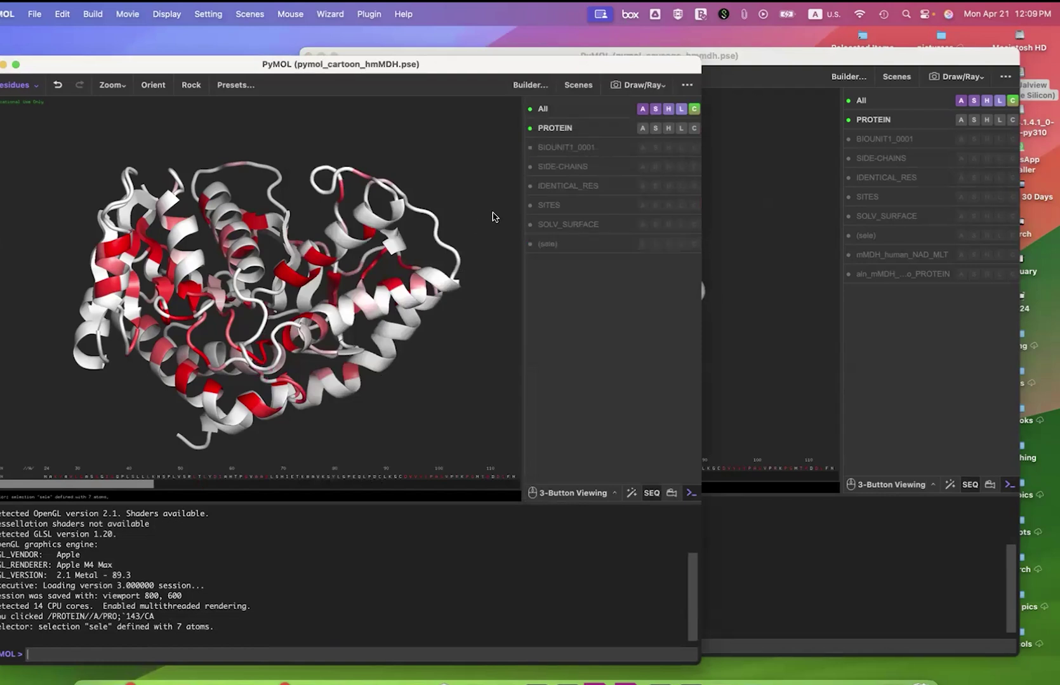
click(567, 145)
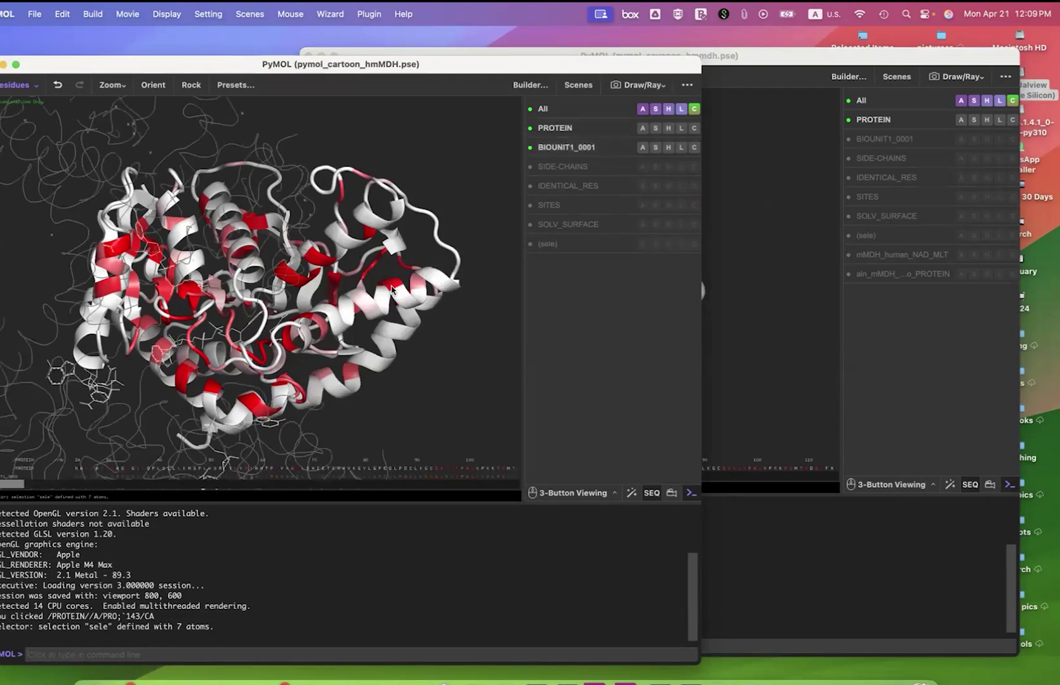
scroll(373, 306, down, 5)
drag(307, 318, 293, 309)
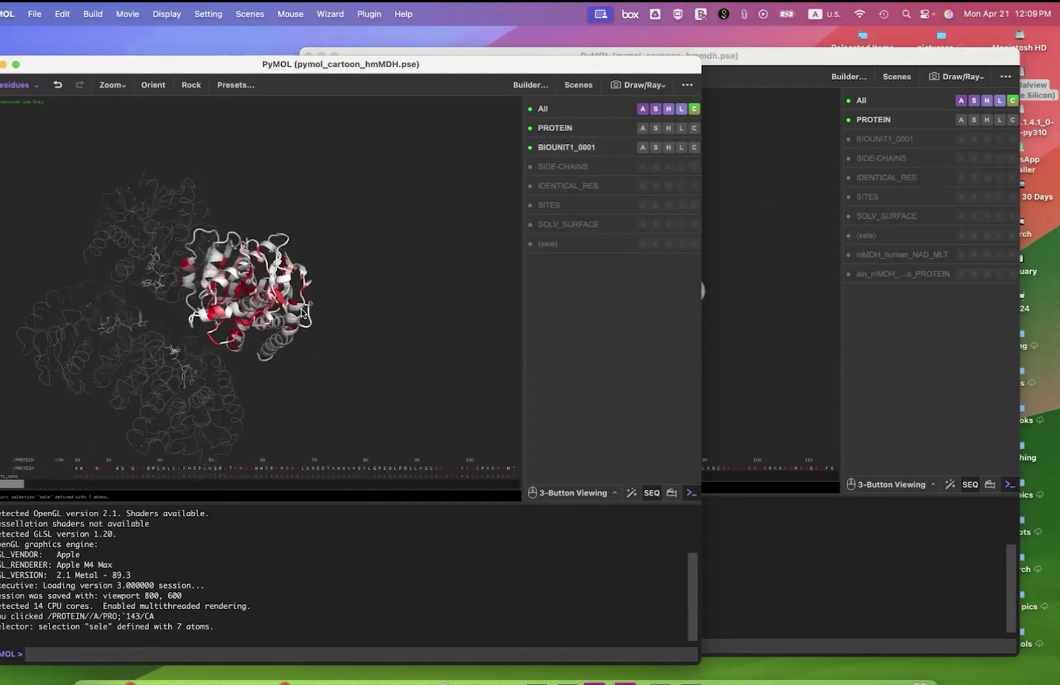
drag(175, 368, 49, 360)
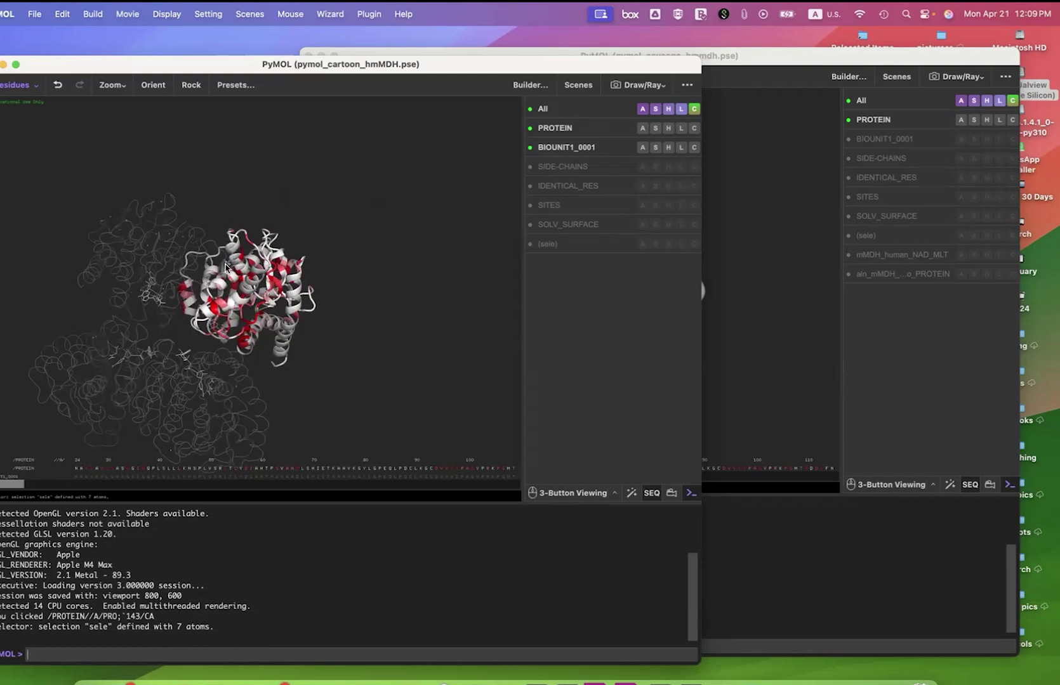
click(584, 147)
Step: Show IDENTICAL_RES on the cartoon model and view the identical residues up close
click(571, 185)
scroll(325, 307, up, 5)
drag(323, 306, 292, 269)
scroll(318, 261, up, 4)
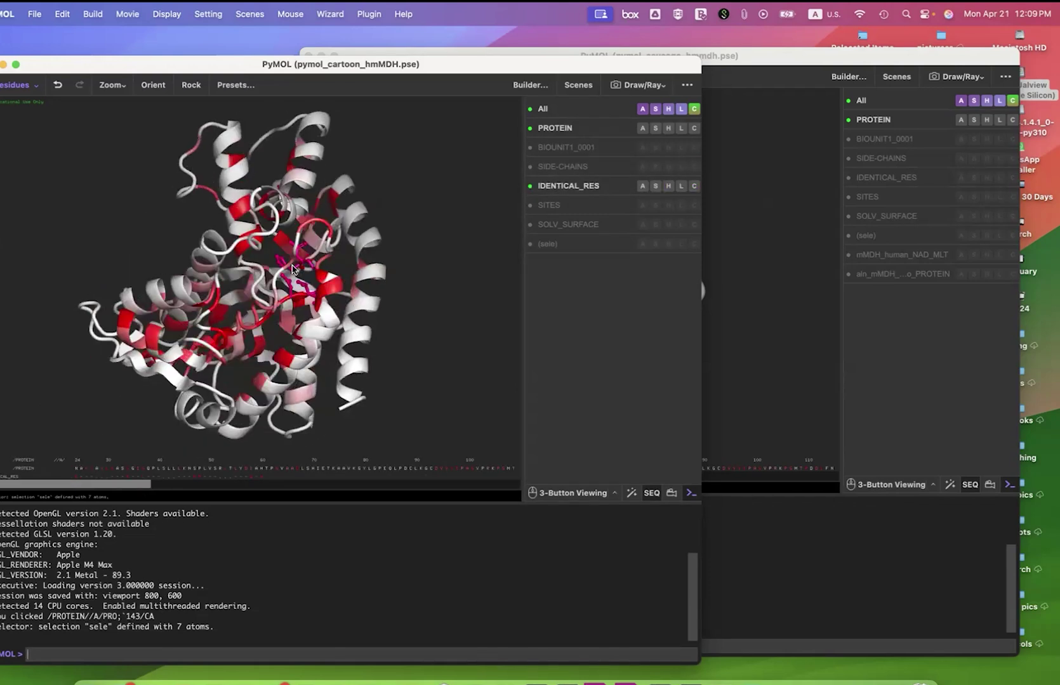
Step: Show SITES on the cartoon model, replace it with SOLV_SURFACE, and rotate to view the conservation-coloured surface
click(577, 206)
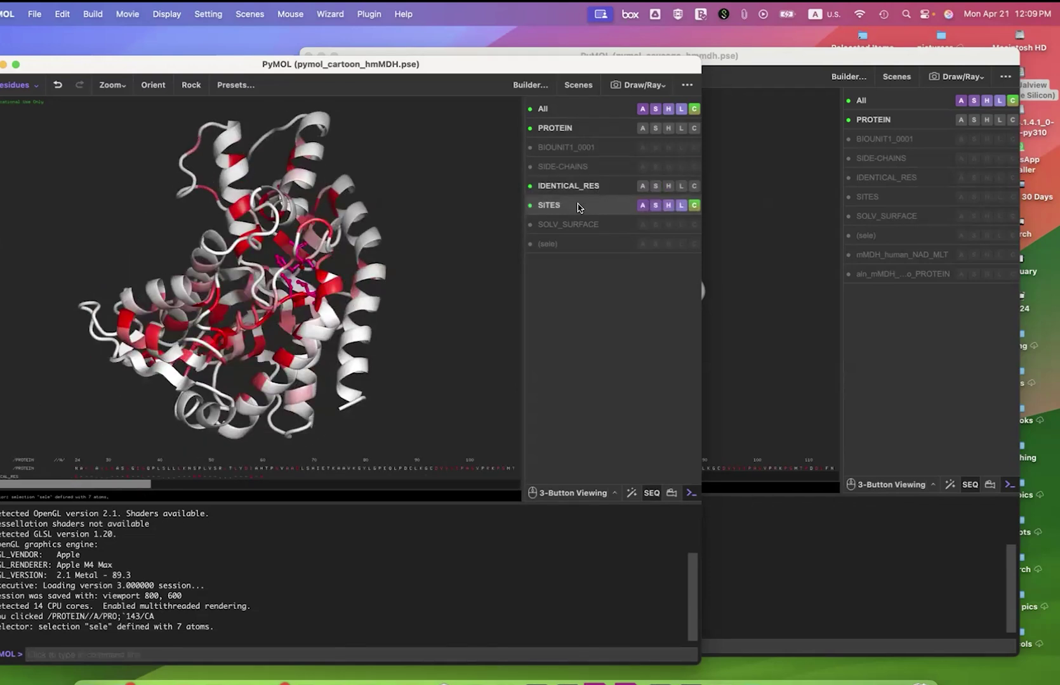
mouse_move(257, 284)
mouse_down()
mouse_move(336, 349)
mouse_move(240, 315)
mouse_move(251, 254)
mouse_move(279, 229)
mouse_move(295, 276)
mouse_move(268, 275)
mouse_move(270, 356)
mouse_move(248, 327)
mouse_move(305, 317)
mouse_move(367, 286)
mouse_move(345, 242)
mouse_move(314, 293)
mouse_move(287, 300)
mouse_move(273, 284)
mouse_up()
click(552, 226)
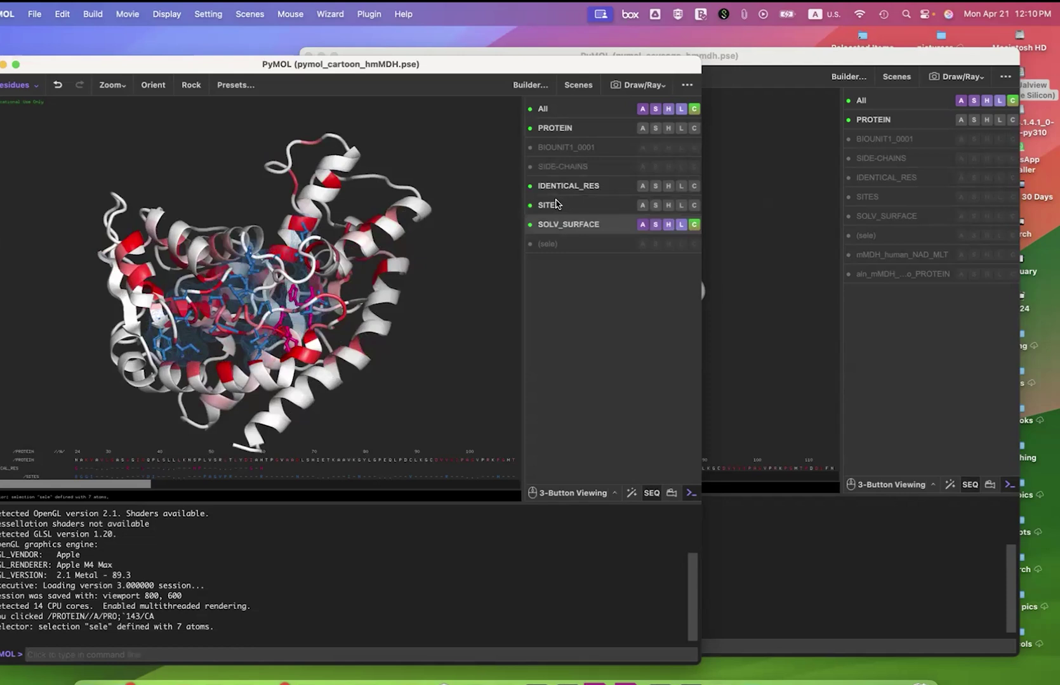
click(551, 206)
drag(323, 256, 349, 99)
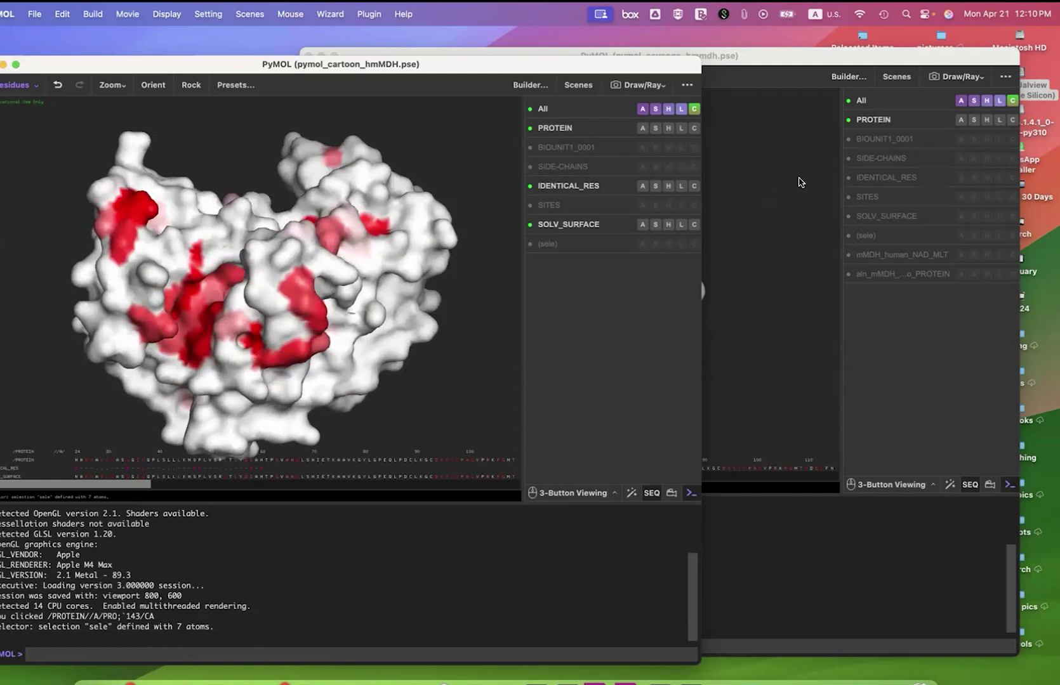
Step: Switch to Chrome and revisit the UniProt alignment, the Clustal Omega input form and the UniProt tool results list
key(super+Tab)
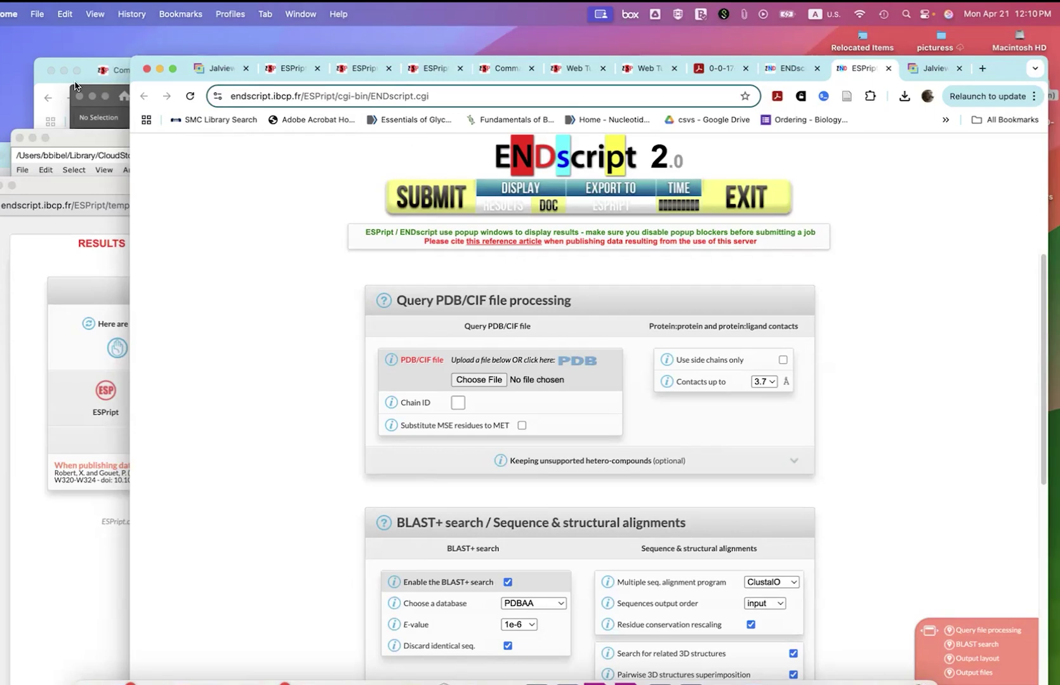
click(1, 364)
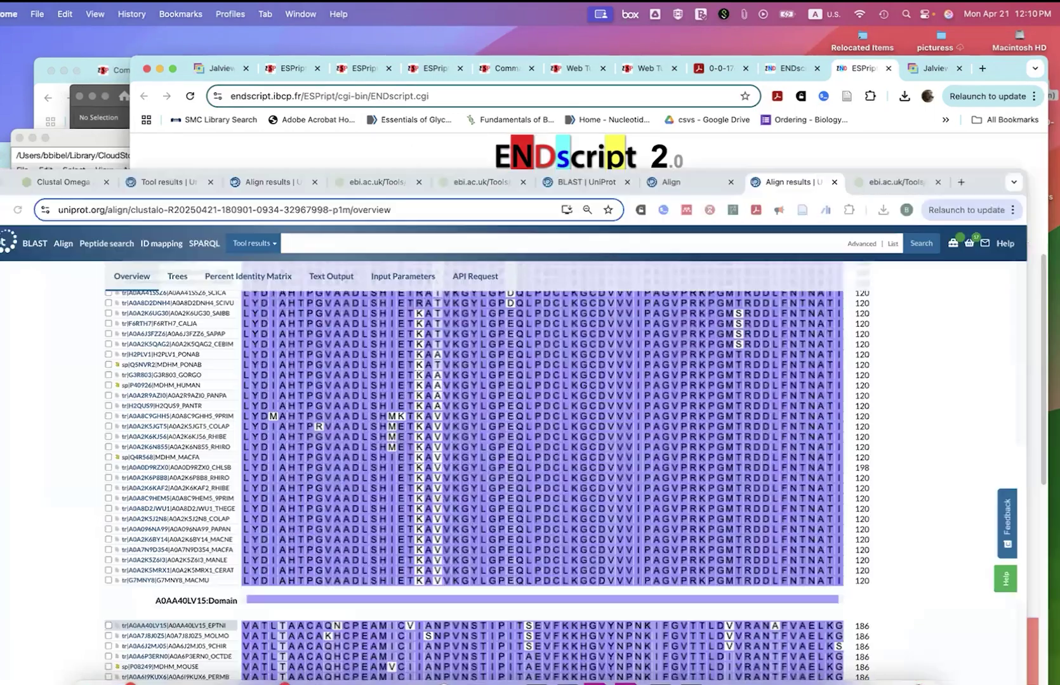
click(68, 185)
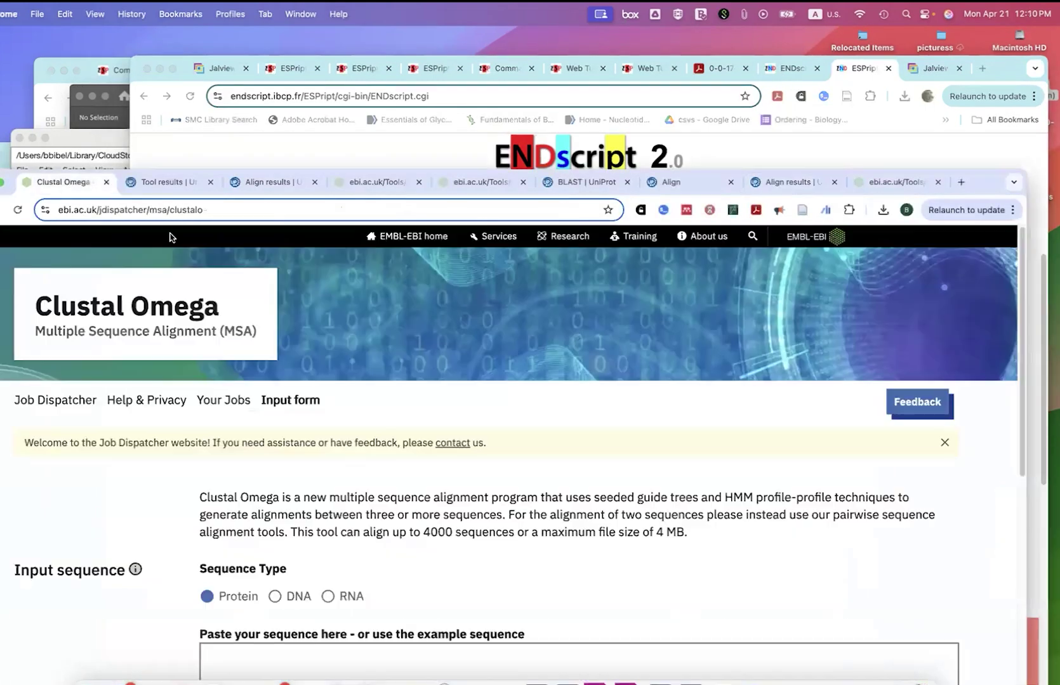
click(147, 184)
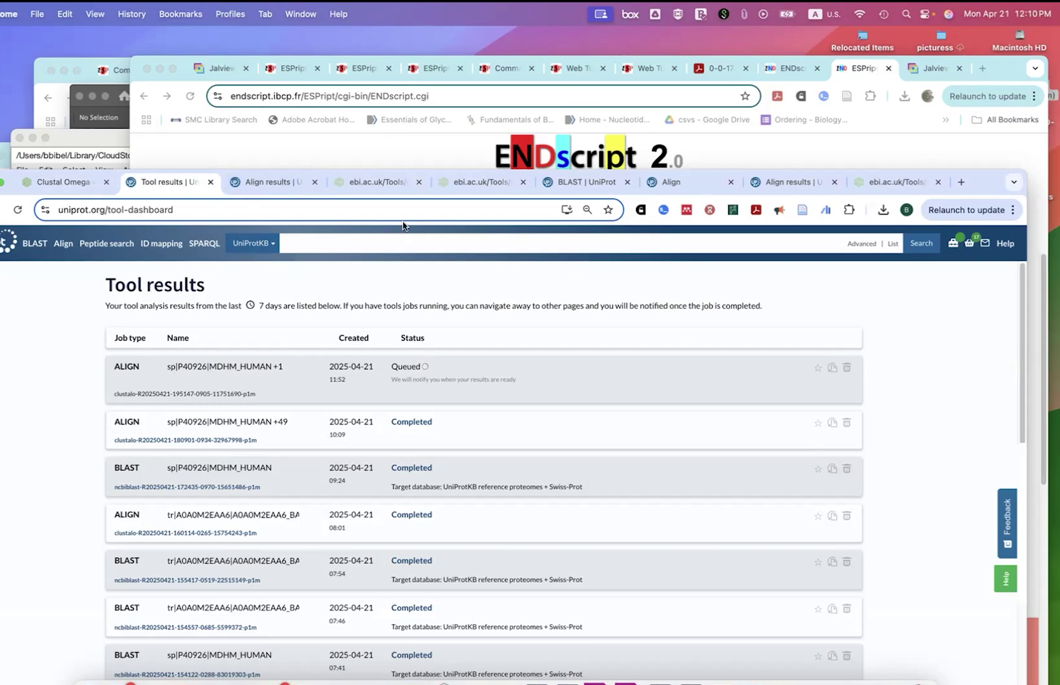
Step: Revisit the UniProt Align form with its pasted FASTA sequences and the Clustal Omega result pages for MDHC and MDHM
click(677, 183)
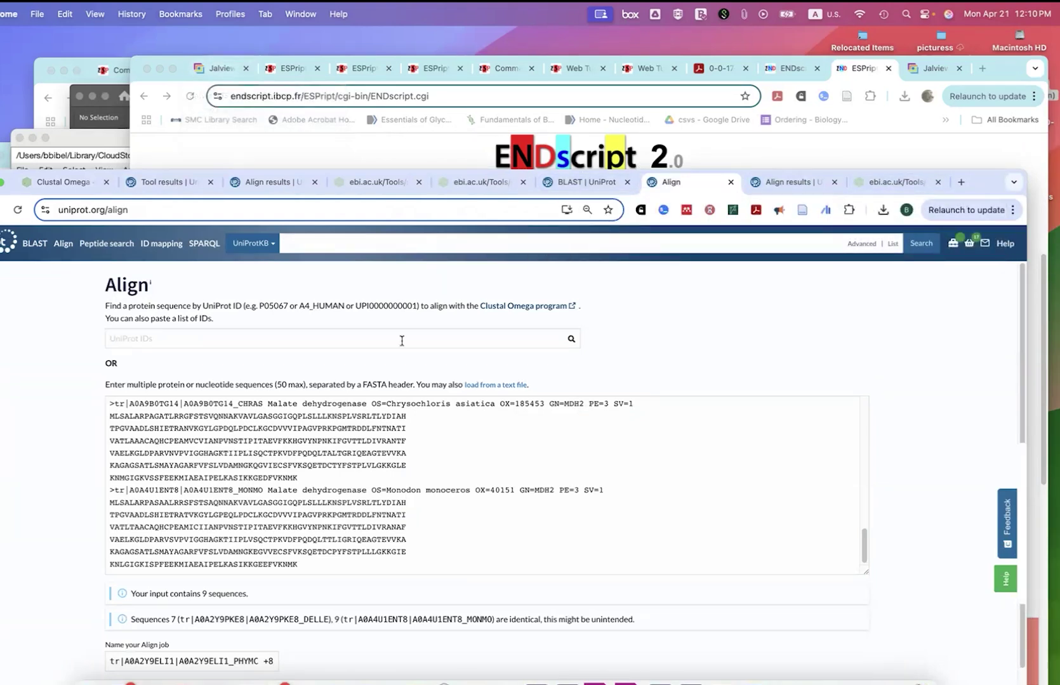
scroll(402, 337, down, 3)
click(454, 183)
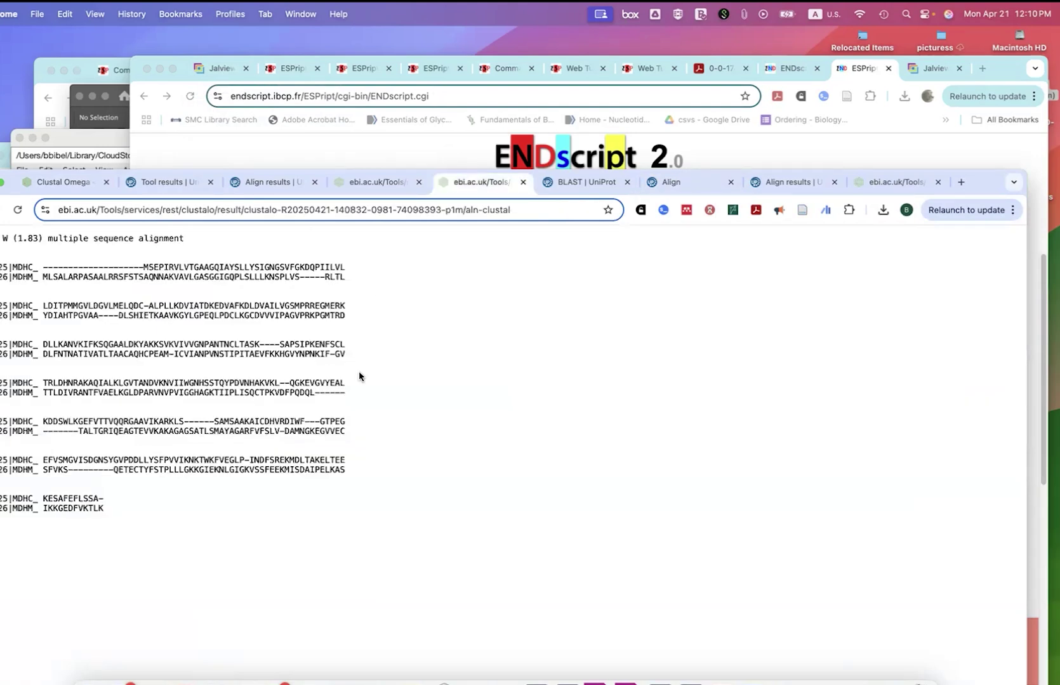
click(378, 184)
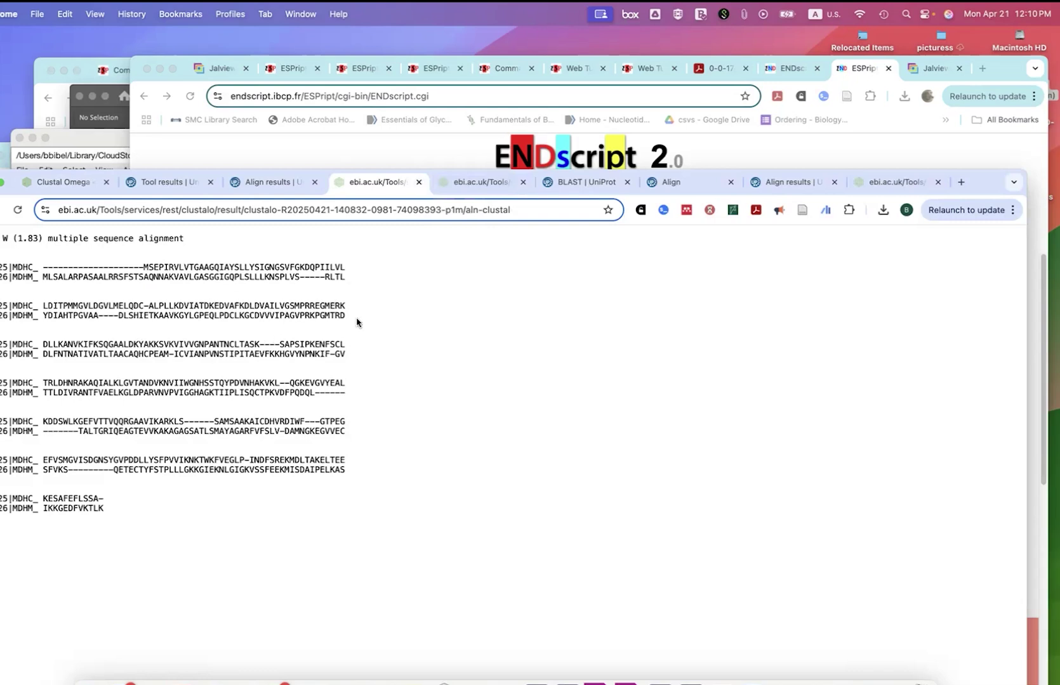
Step: View the two-sequence alignment in JalviewJS, and browse the human_MDH_clustal_blast50.clustal alignment in desktop Jalview
click(215, 66)
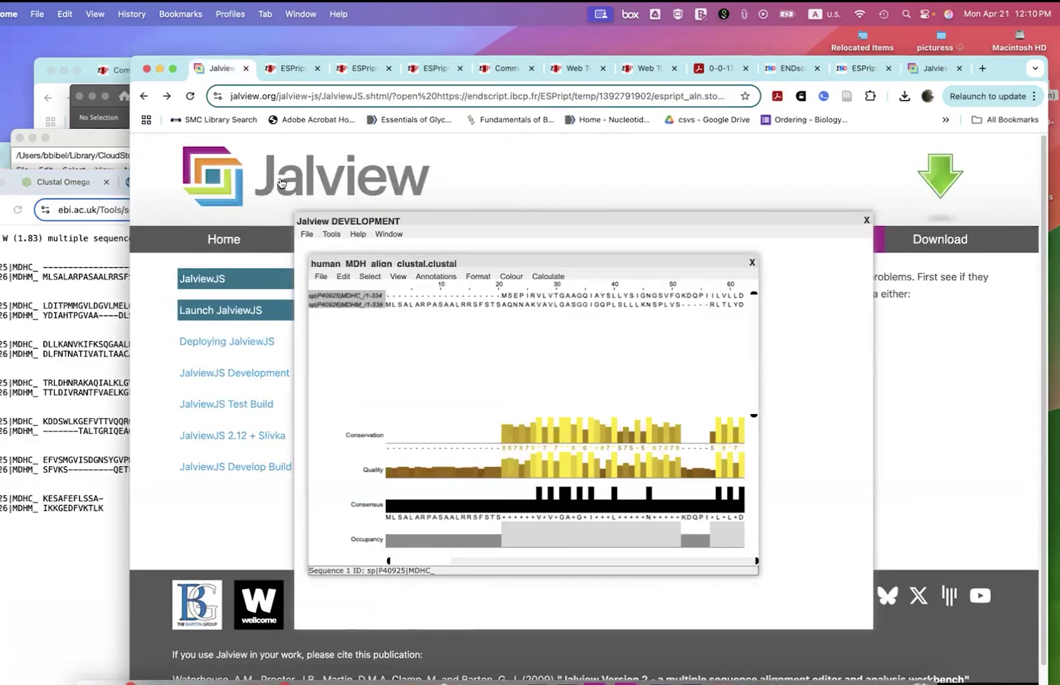
click(629, 682)
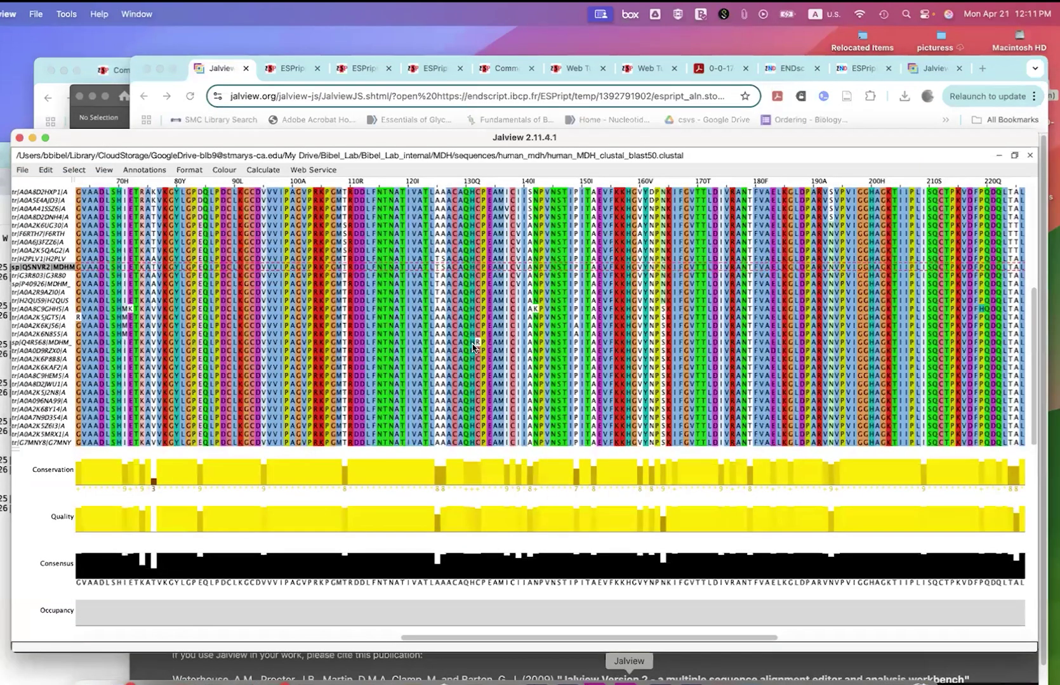
scroll(472, 348, left, 15)
scroll(472, 347, up, 3)
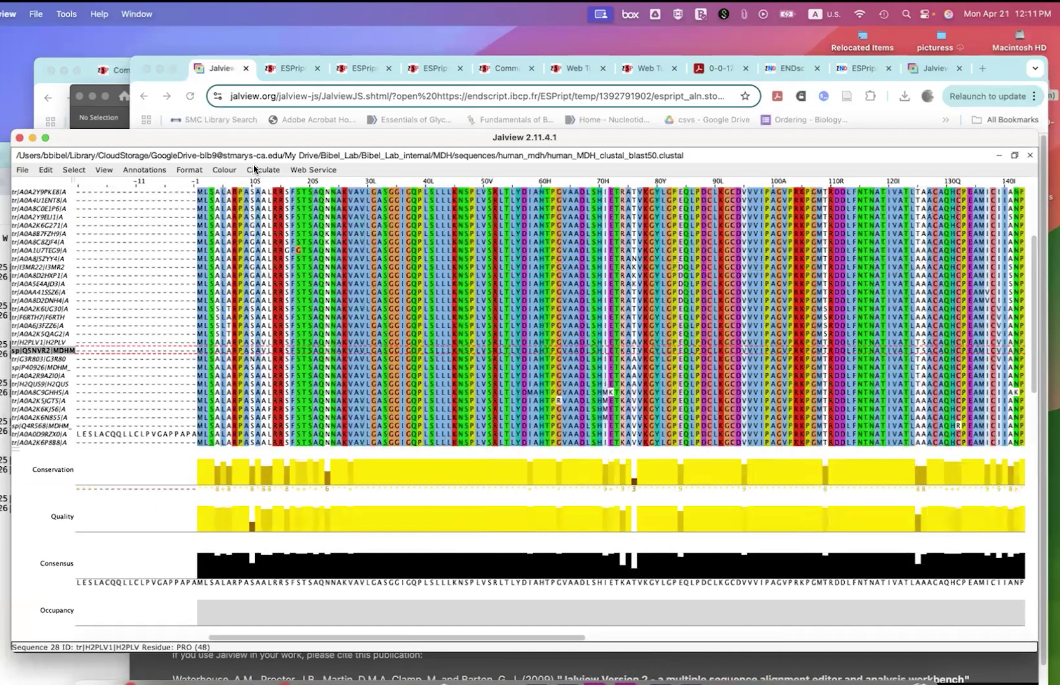
scroll(251, 170, right, 4)
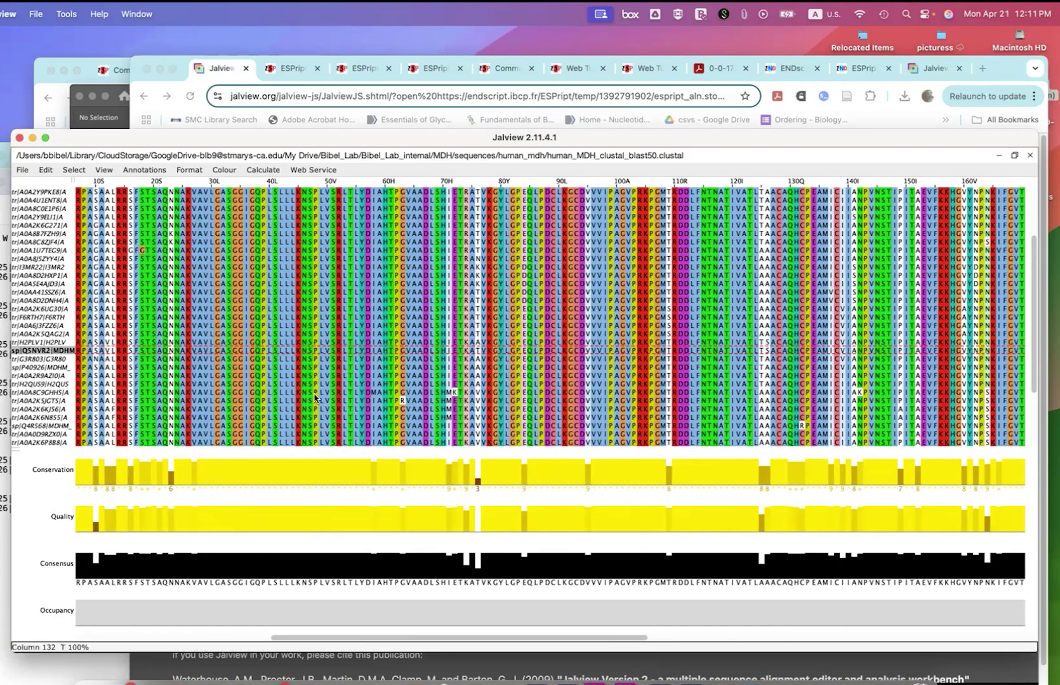
scroll(613, 620, right, 10)
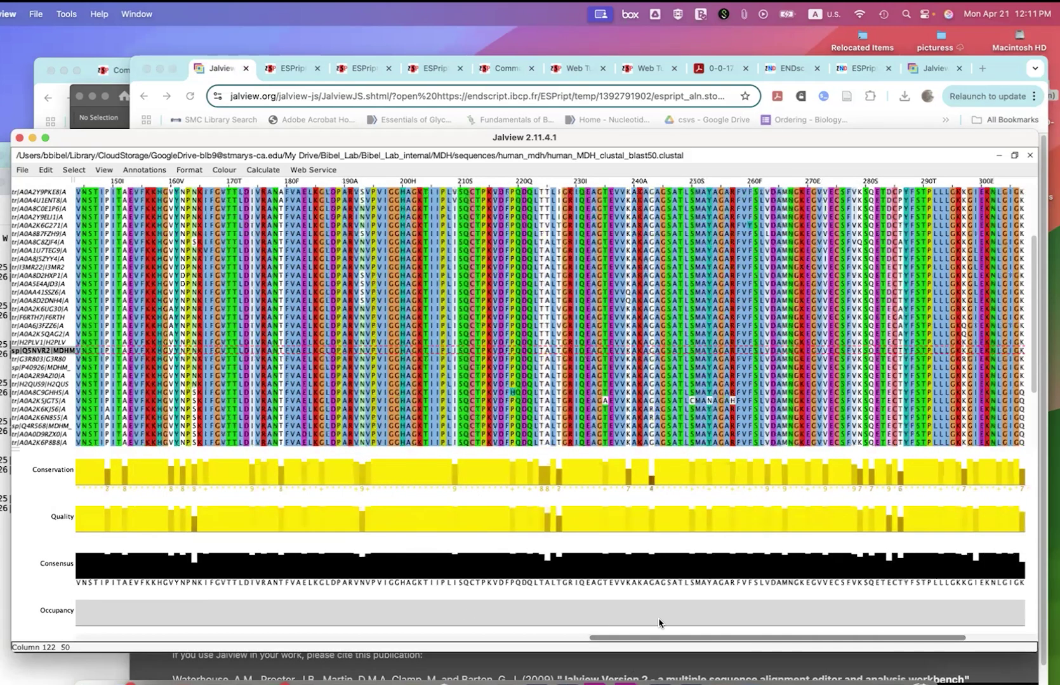
scroll(240, 584, left, 10)
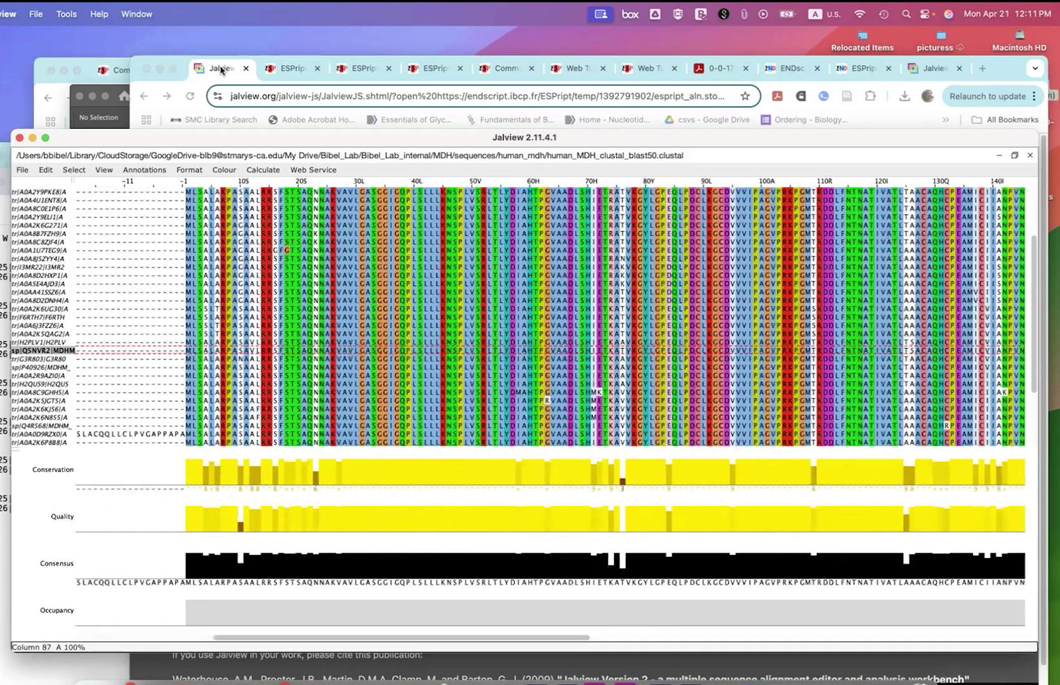
Step: Return to Chrome and review the ESPript 3 home page, including its terms of use, and the ESPript submission form
key(super+Tab)
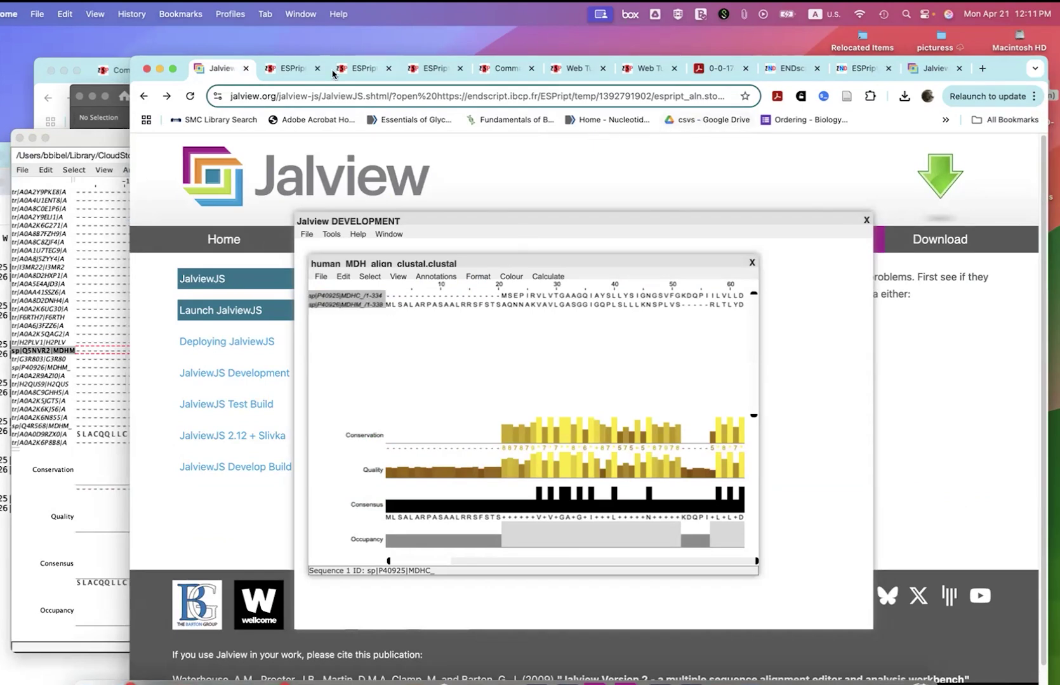
click(284, 72)
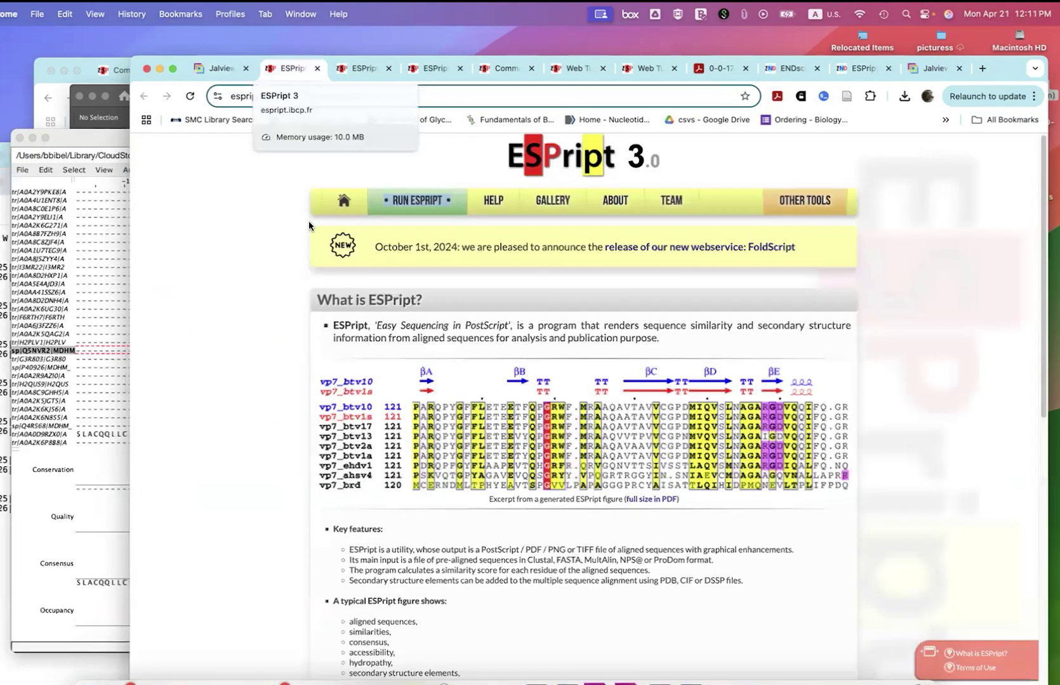
scroll(309, 226, down, 15)
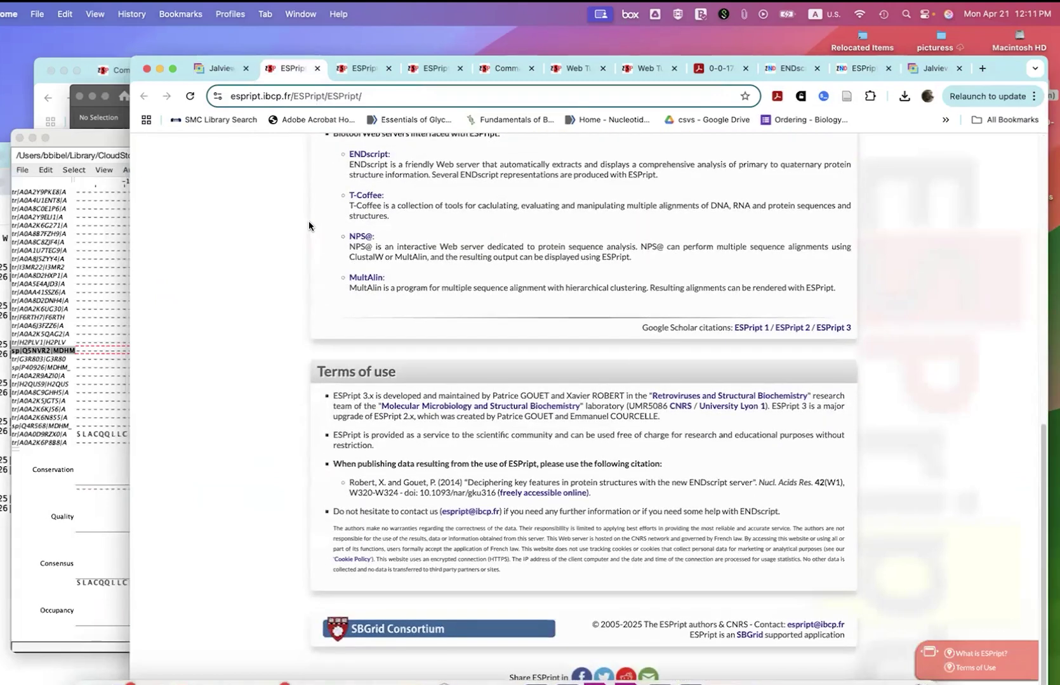
scroll(309, 222, up, 20)
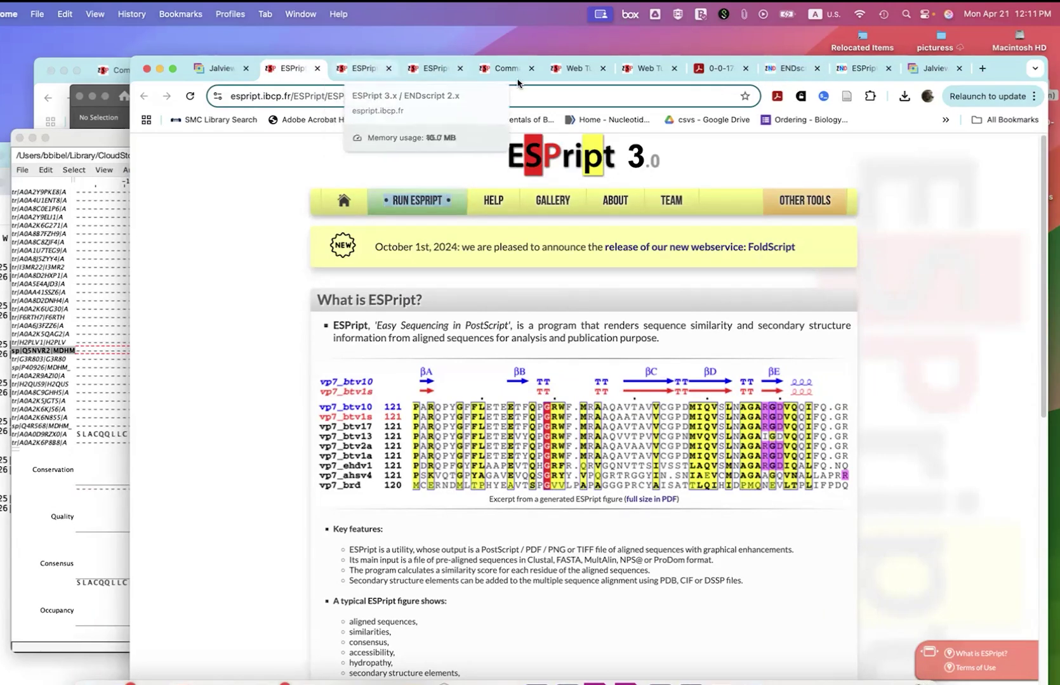
click(426, 68)
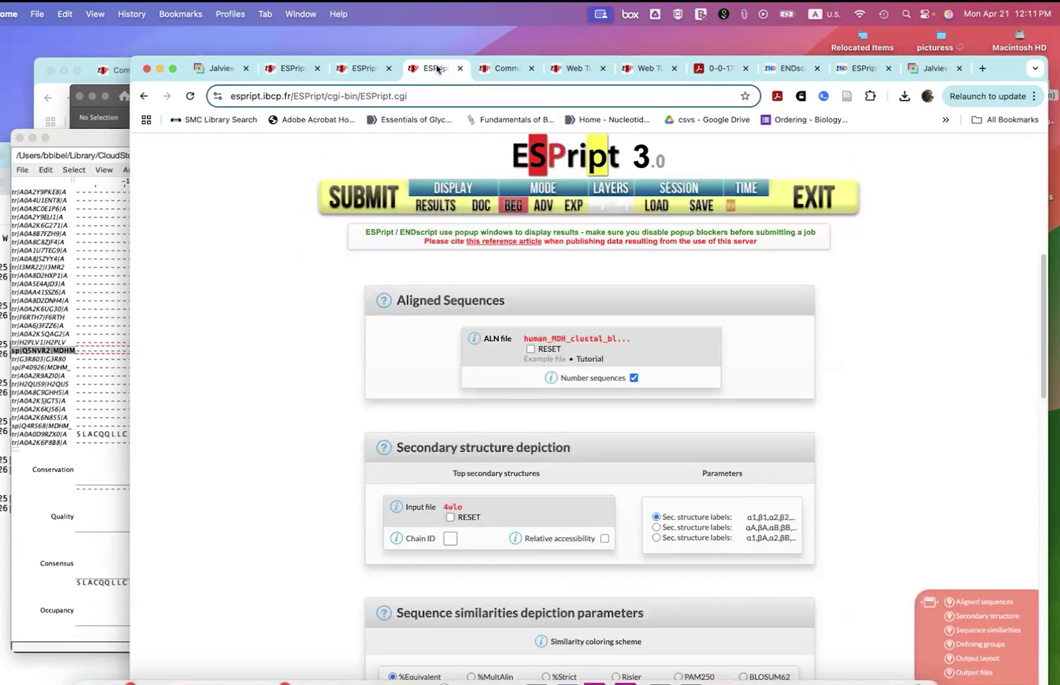
Step: Skim the ESPript user guide and the Web Tutorial & Examples page
click(505, 68)
scroll(515, 440, up, 10)
scroll(514, 440, up, 10)
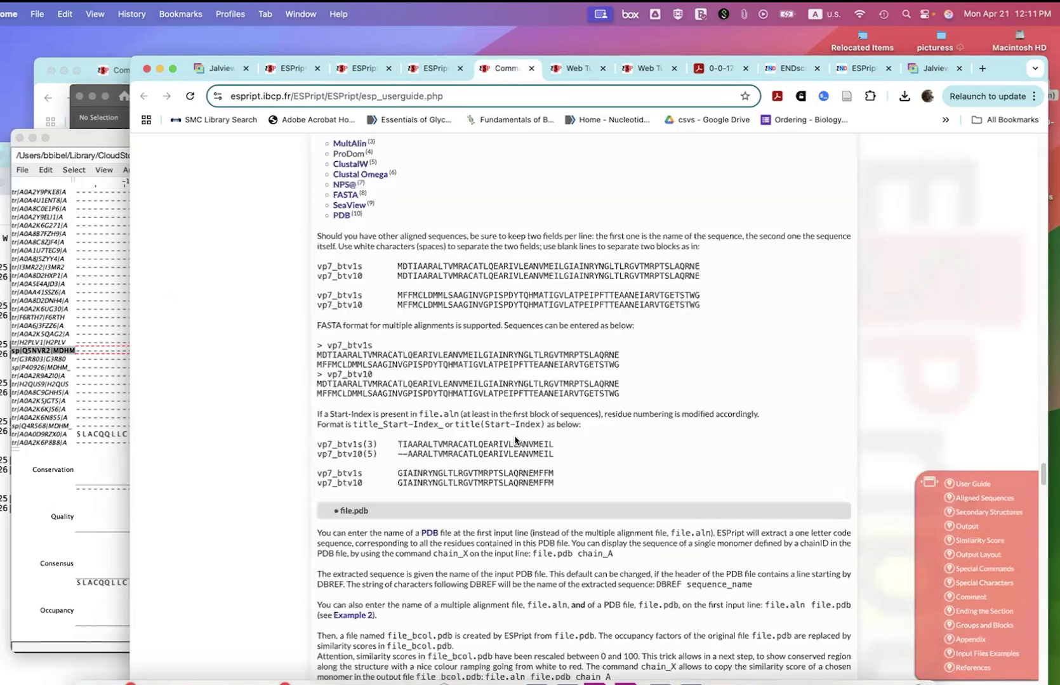
scroll(514, 438, down, 20)
scroll(514, 438, up, 5)
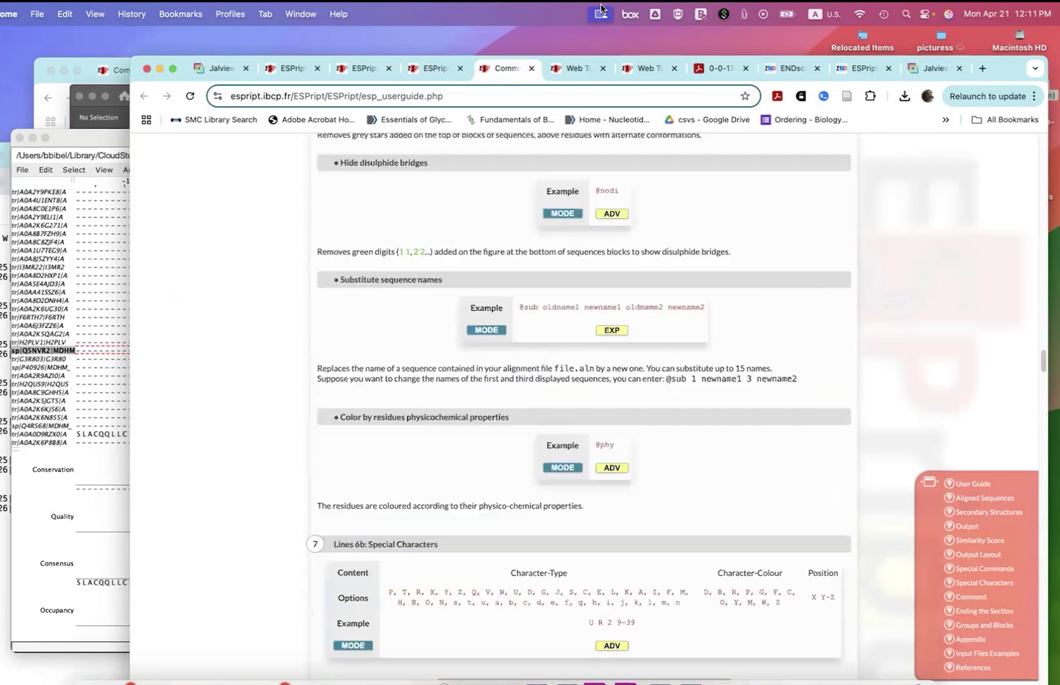
click(575, 67)
scroll(586, 366, down, 10)
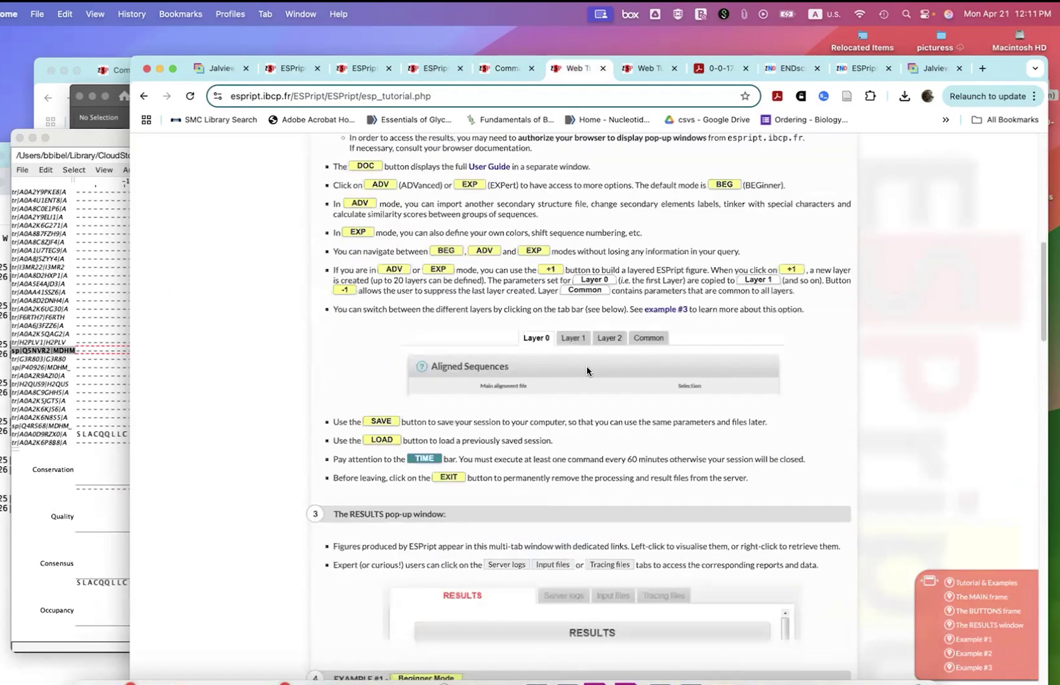
scroll(586, 366, up, 15)
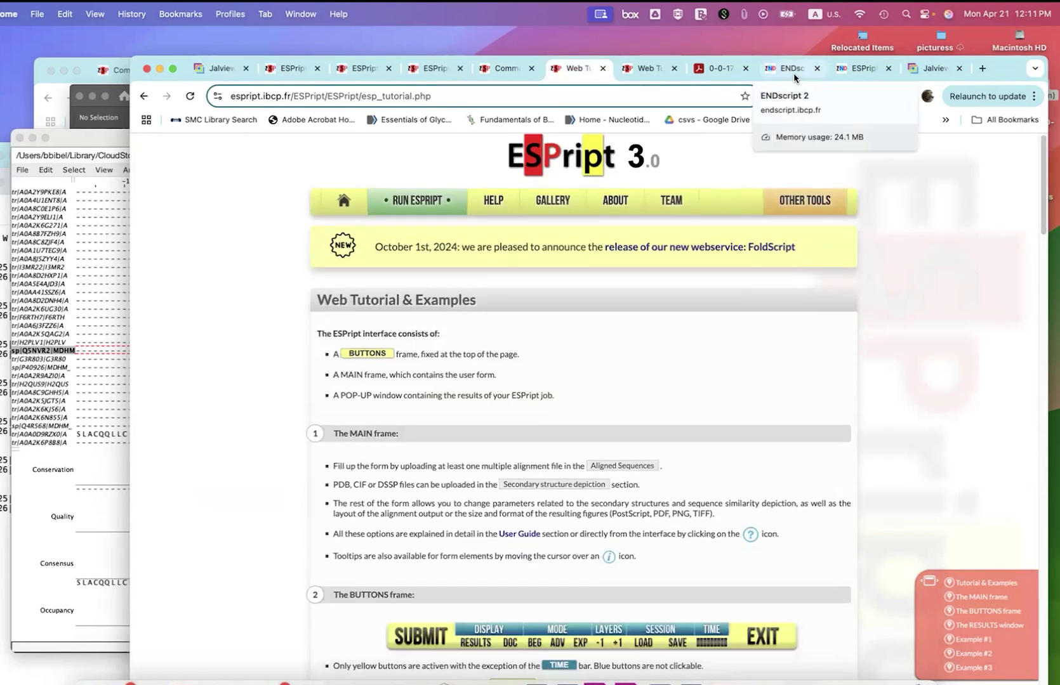
Step: Revisit the ENDscript 2 home page and look over its phase descriptions and introduction
click(794, 70)
scroll(778, 341, up, 10)
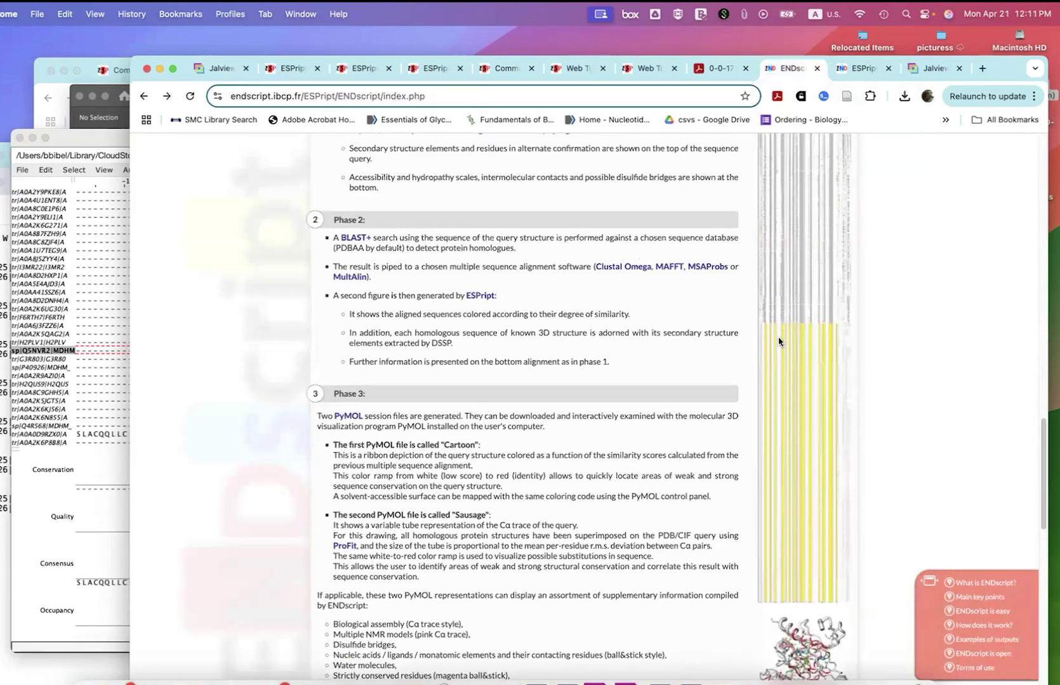
scroll(779, 341, up, 7)
scroll(778, 341, up, 10)
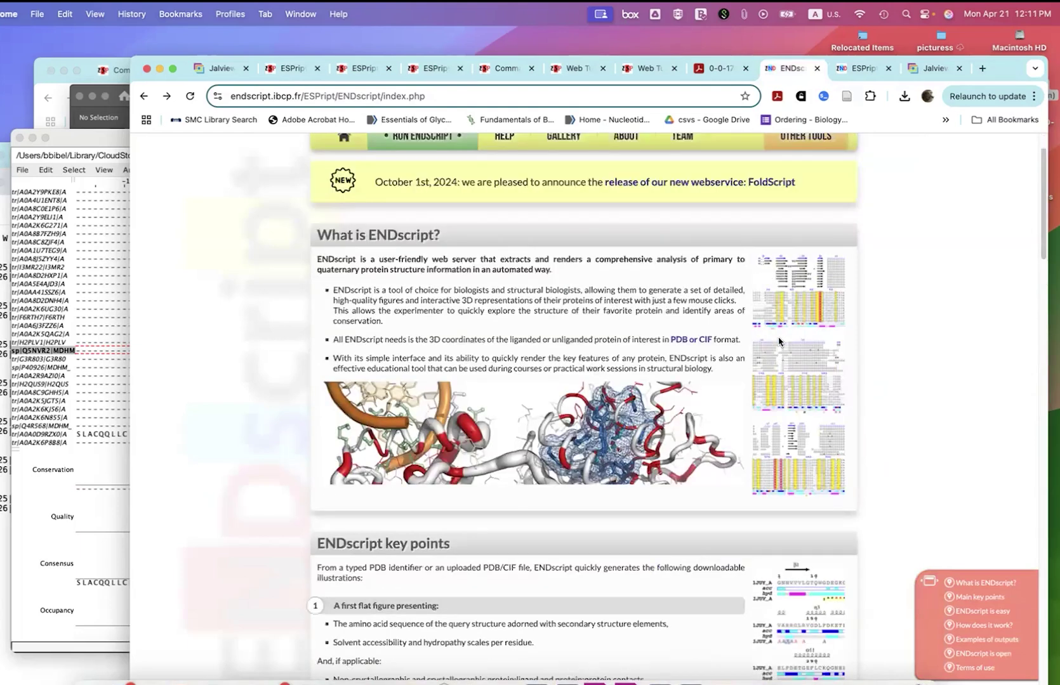
scroll(779, 341, up, 2)
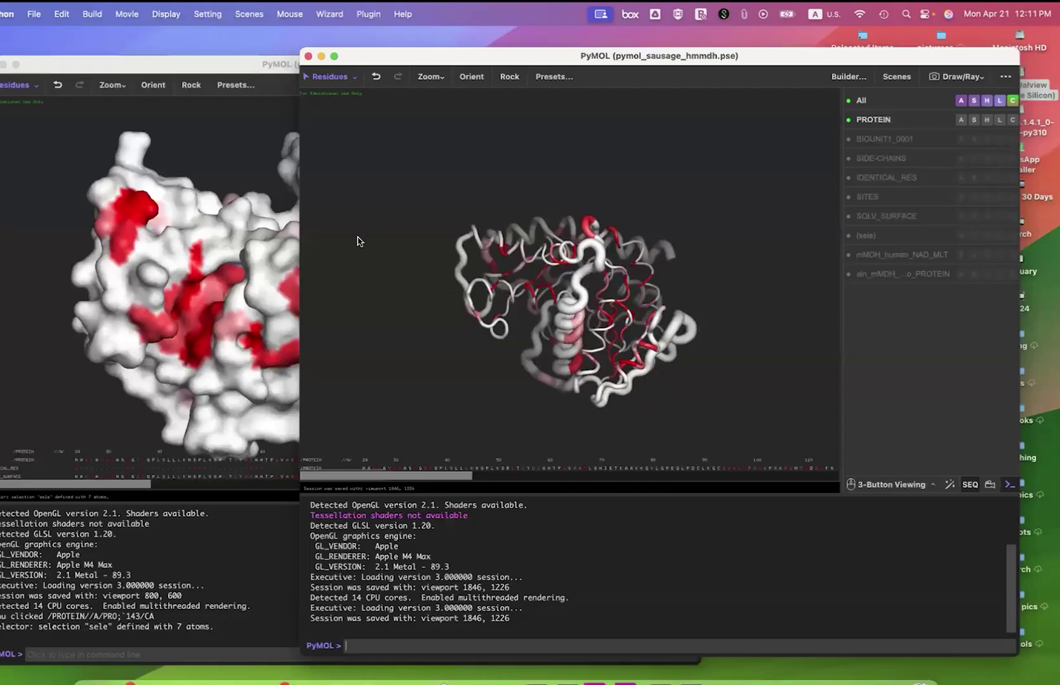
Step: Rotate the pymol_sausage_hmmdh.pse model in PyMOL, and bring the human_MDH_clustal_blast50.clustal alignment in Jalview back to the front
drag(360, 239, 443, 255)
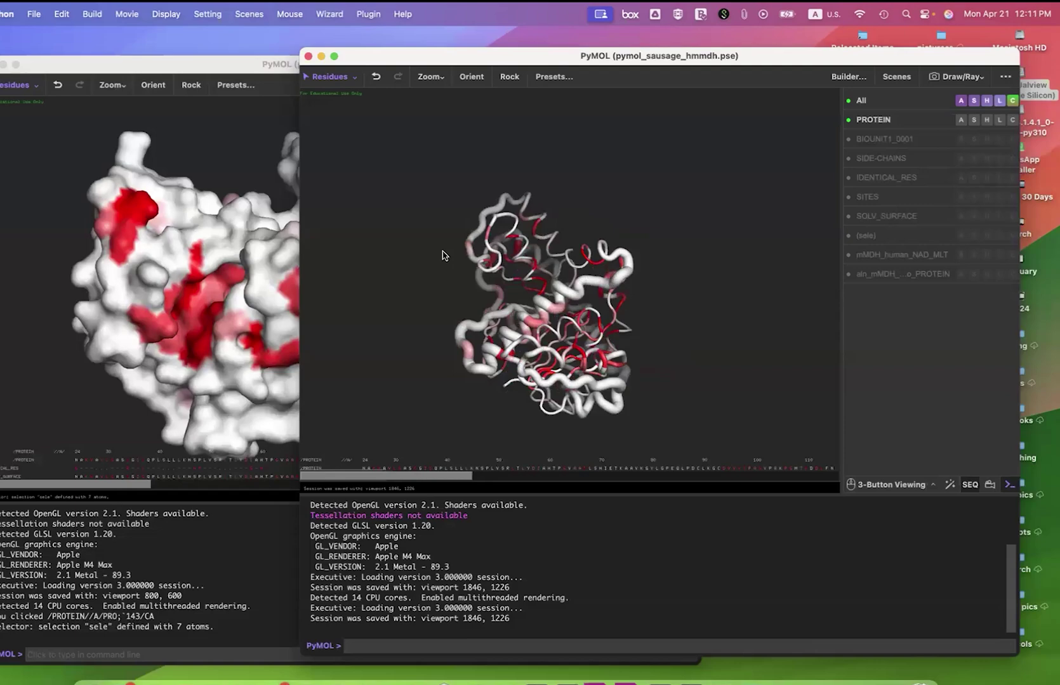
key(ctrl+Left)
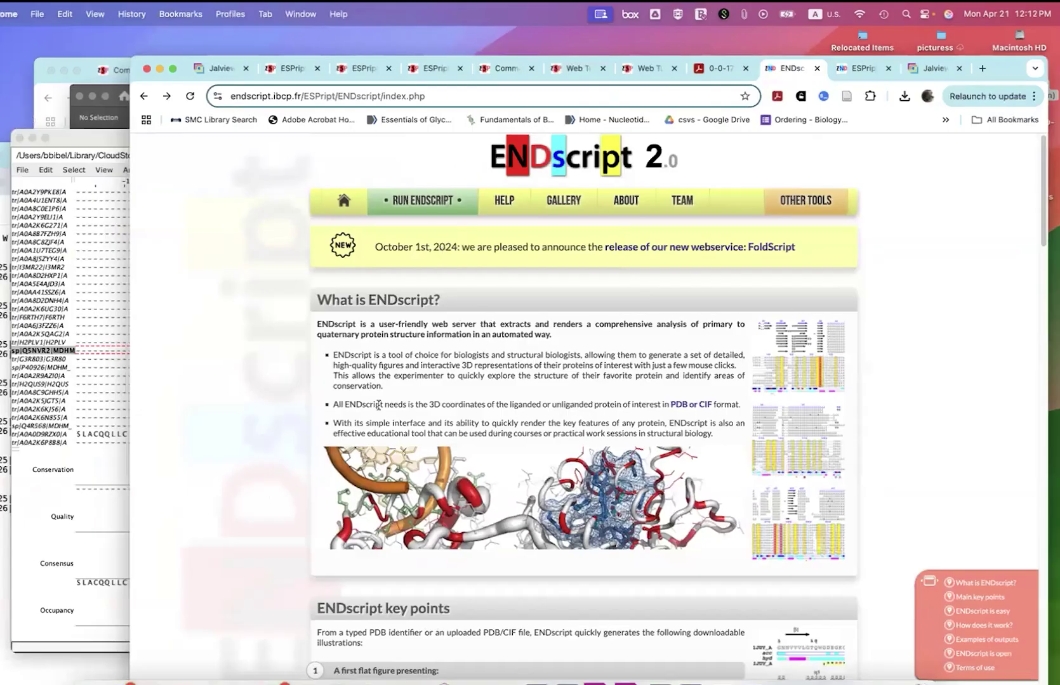
click(62, 327)
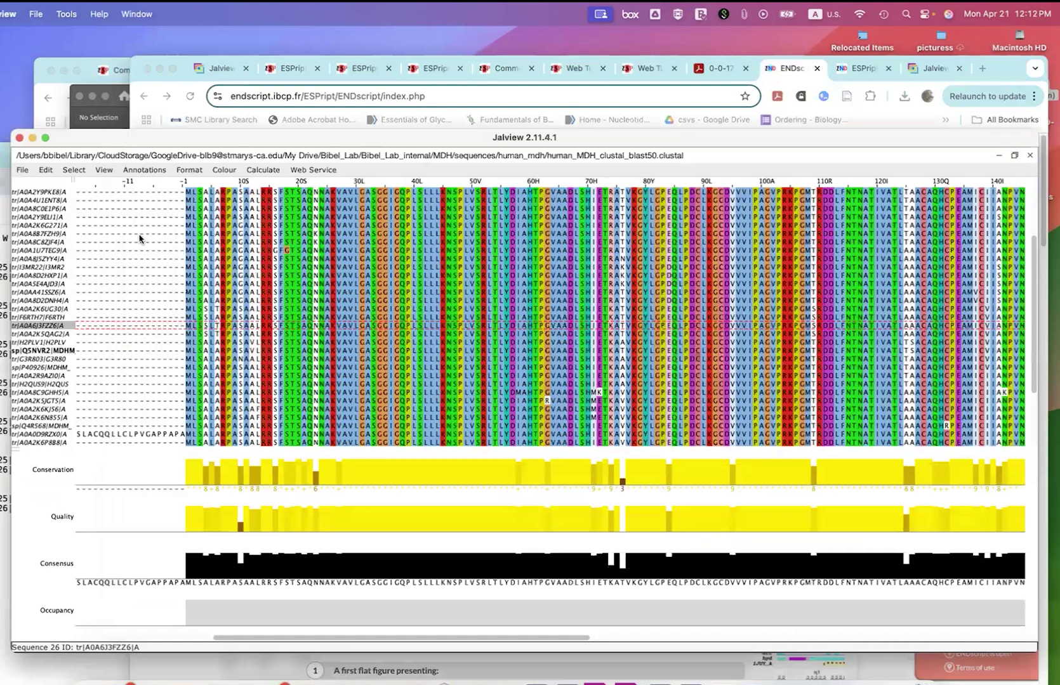